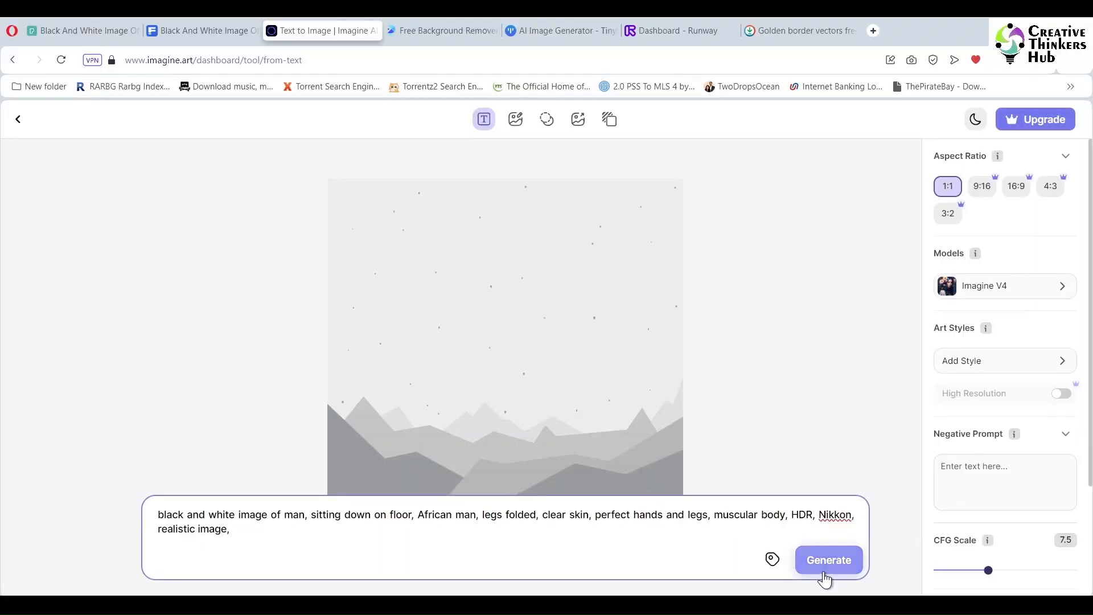
Generate the image from the entered prompt, and place the downloaded picture of the crouching man in the CorelDRAW document.
{"action": "left_click", "coordinate": [825, 576]}
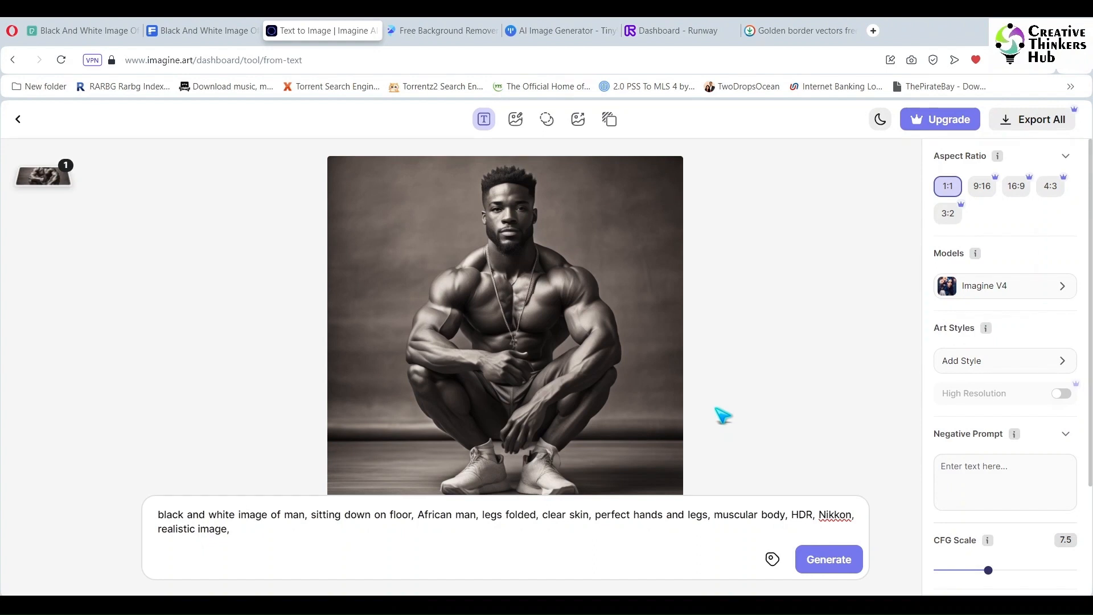
{"action": "mouse_move", "coordinate": [660, 183]}
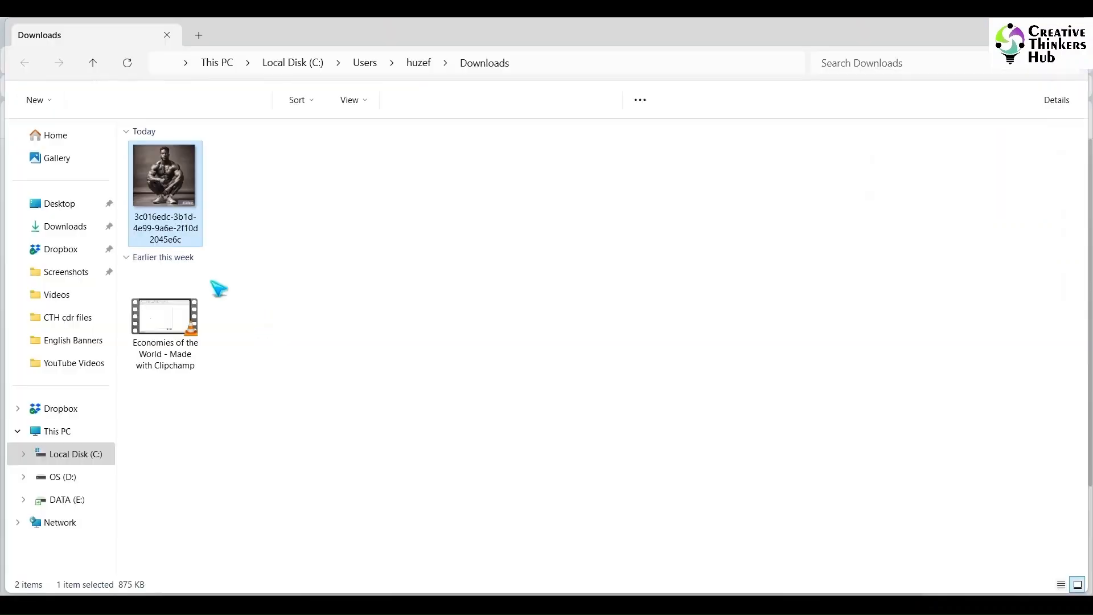
{"action": "left_click_drag", "start_coordinate": [165, 182], "coordinate": [563, 338]}
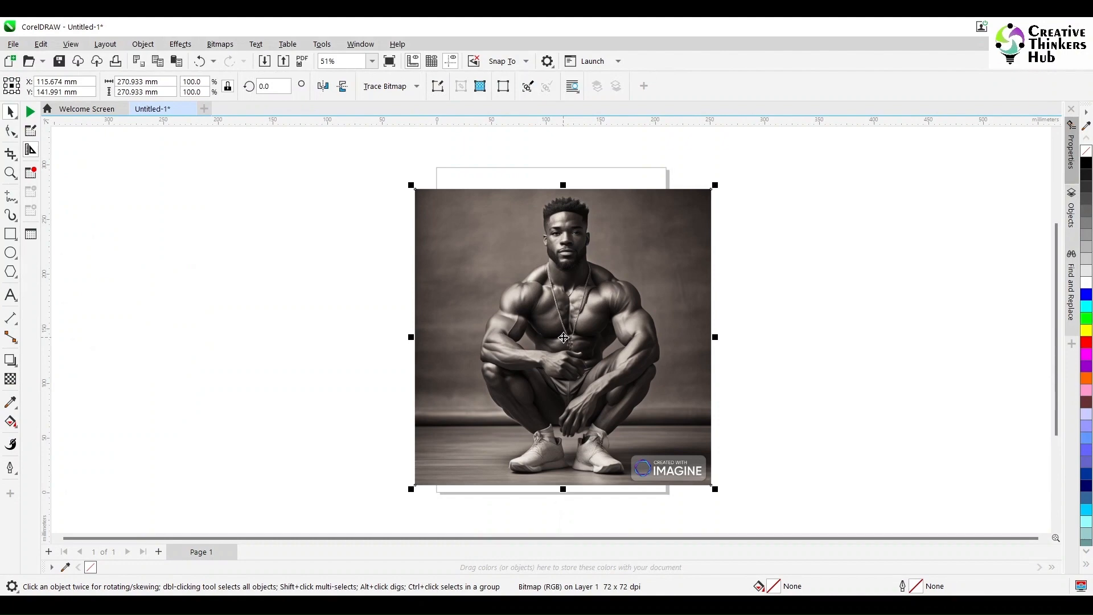
Create a page-sized rectangle and place the man's image inside it as a PowerClip.
{"action": "left_click", "coordinate": [10, 234]}
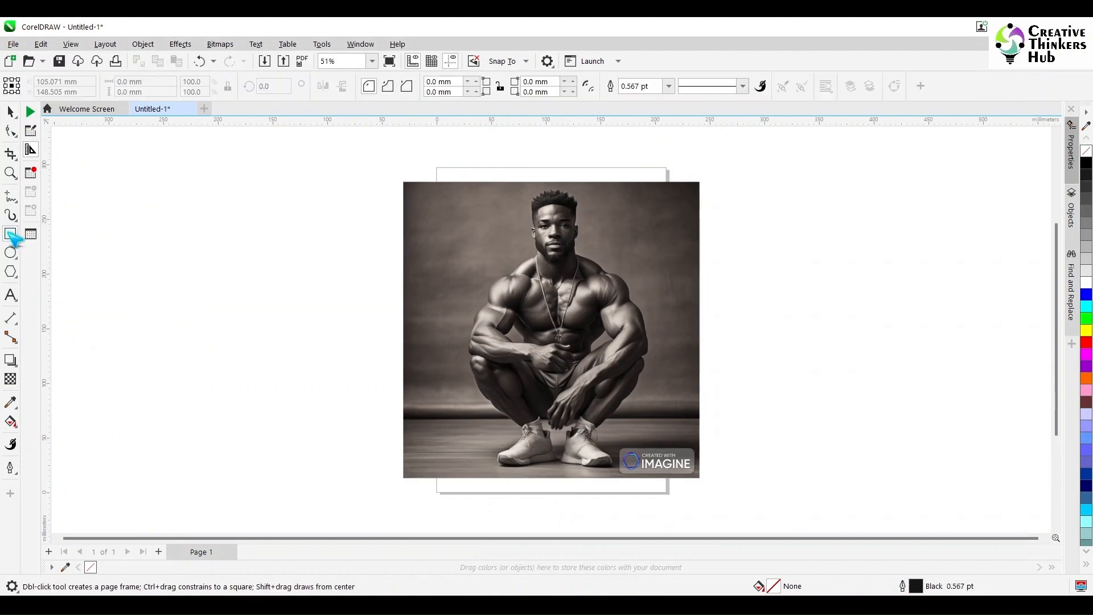
{"action": "double_click", "coordinate": [9, 232]}
{"action": "key", "text": "space"}
{"action": "left_click", "coordinate": [79, 148]}
{"action": "left_click", "coordinate": [697, 205]}
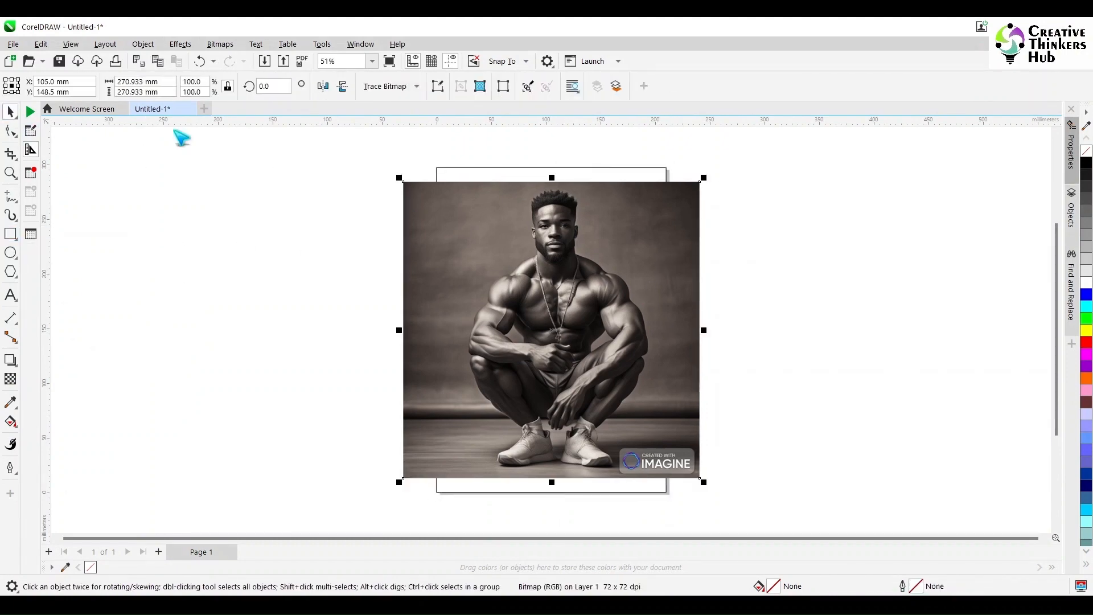
{"action": "left_click", "coordinate": [143, 45]}
{"action": "mouse_move", "coordinate": [174, 93]}
{"action": "left_click", "coordinate": [370, 96]}
{"action": "left_click", "coordinate": [449, 176]}
Open the PowerClip contents for editing and enlarge the man's image to about 372 mm square.
{"action": "double_click", "coordinate": [616, 245]}
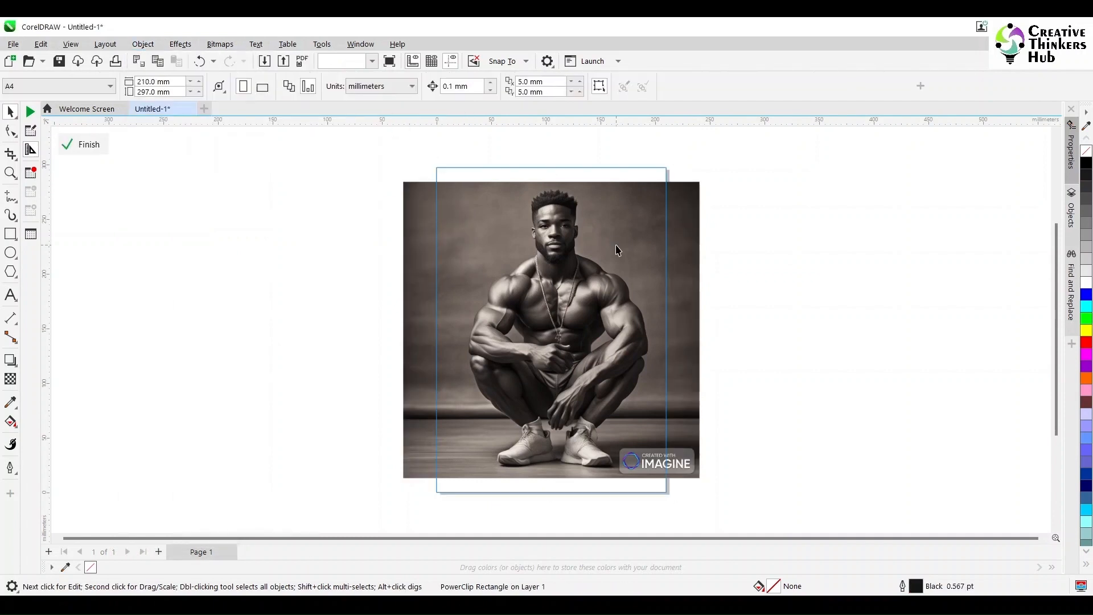
{"action": "left_click", "coordinate": [617, 249]}
{"action": "left_click_drag", "start_coordinate": [702, 176], "coordinate": [727, 161]}
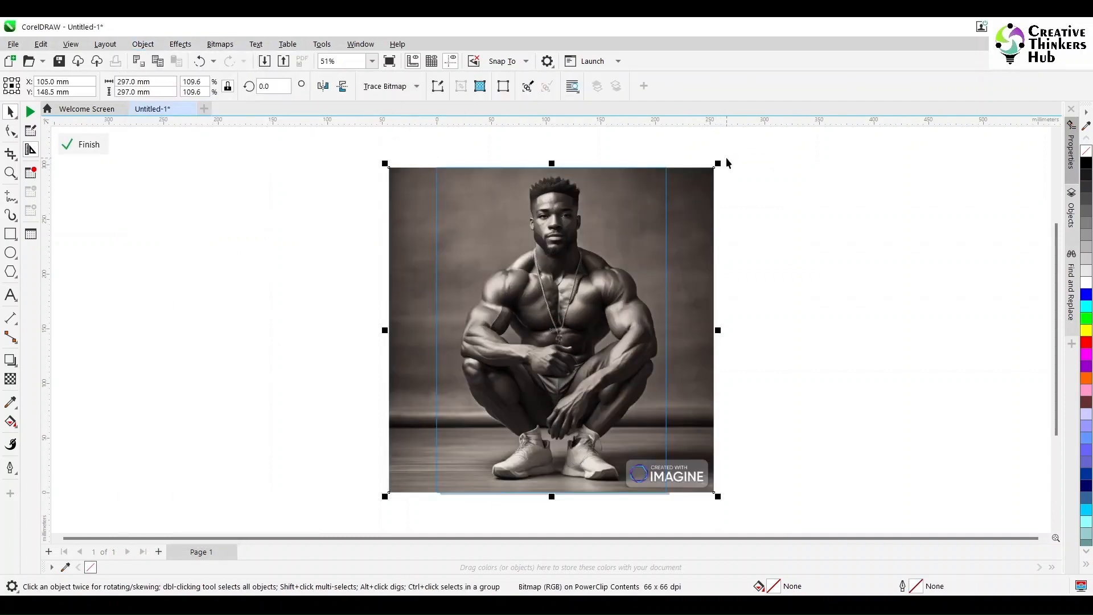
{"action": "left_click", "coordinate": [788, 434]}
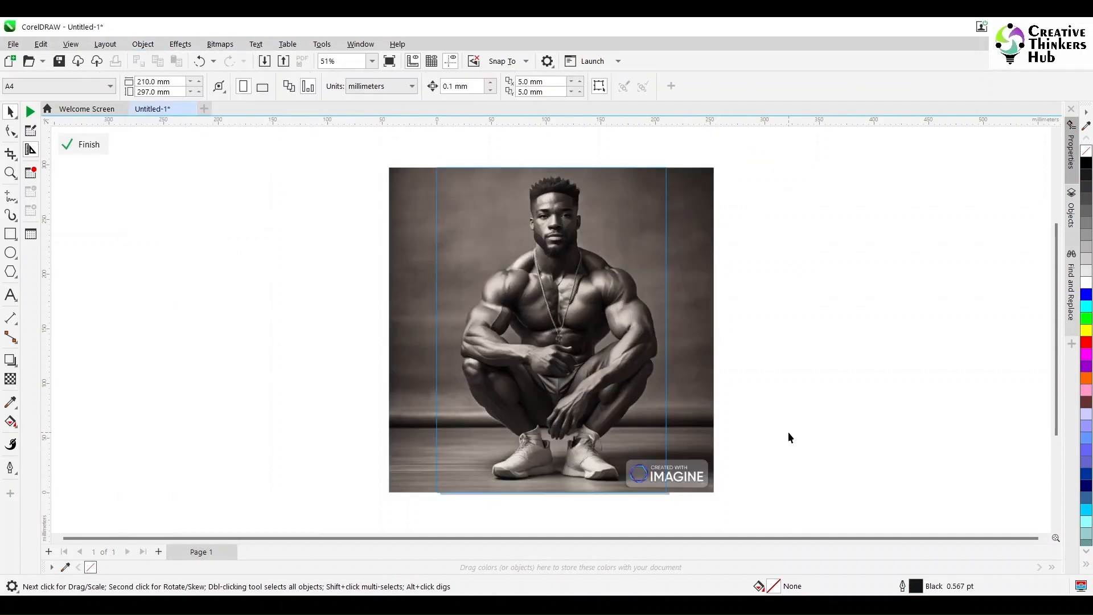
{"action": "left_click", "coordinate": [693, 462]}
{"action": "left_click_drag", "start_coordinate": [718, 496], "coordinate": [780, 522]}
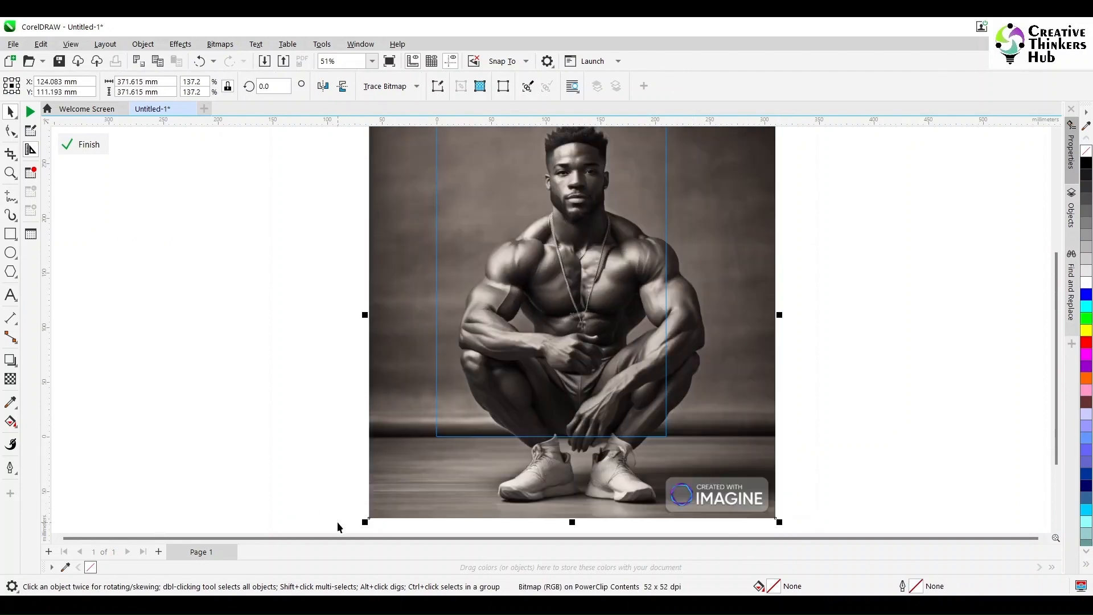
Centre the enlarged image horizontally on the page frame and align its top edge with the top of the frame.
{"action": "left_click_drag", "start_coordinate": [650, 410], "coordinate": [523, 271]}
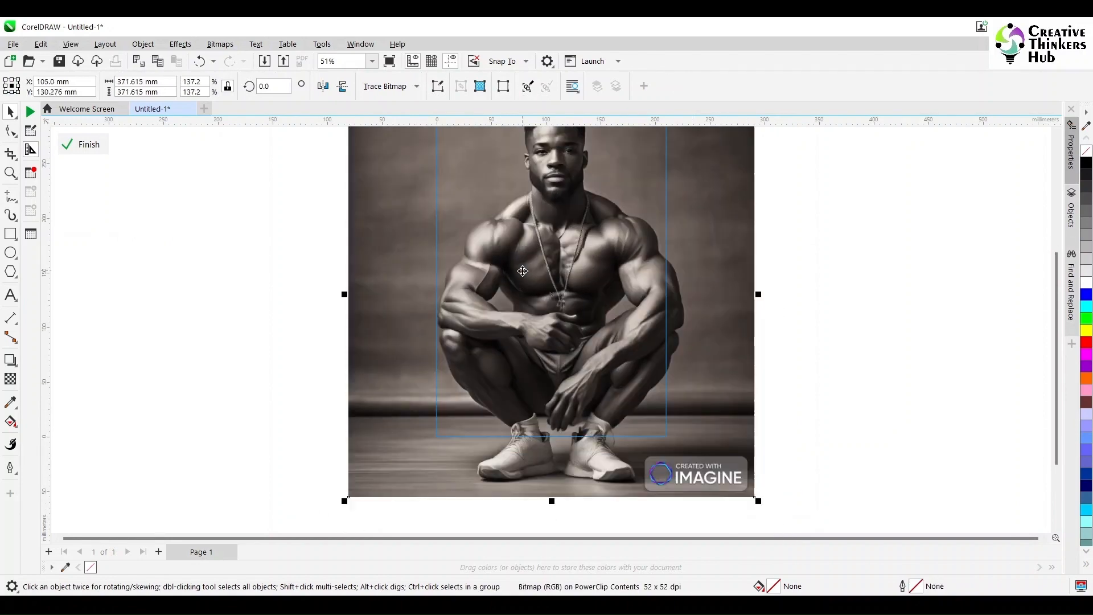
{"action": "left_click", "coordinate": [1056, 134]}
{"action": "scroll", "coordinate": [772, 342], "scroll_direction": "down", "scroll_amount": 1}
{"action": "left_click_drag", "start_coordinate": [616, 342], "coordinate": [616, 360]}
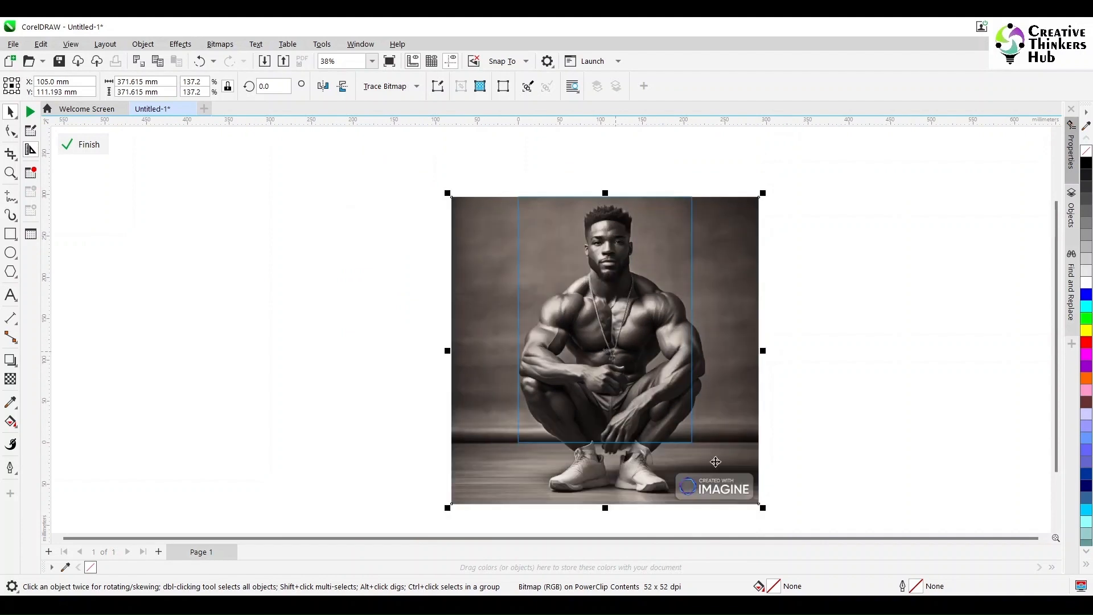
{"action": "left_click_drag", "start_coordinate": [763, 508], "coordinate": [796, 508]}
{"action": "left_click", "coordinate": [841, 306]}
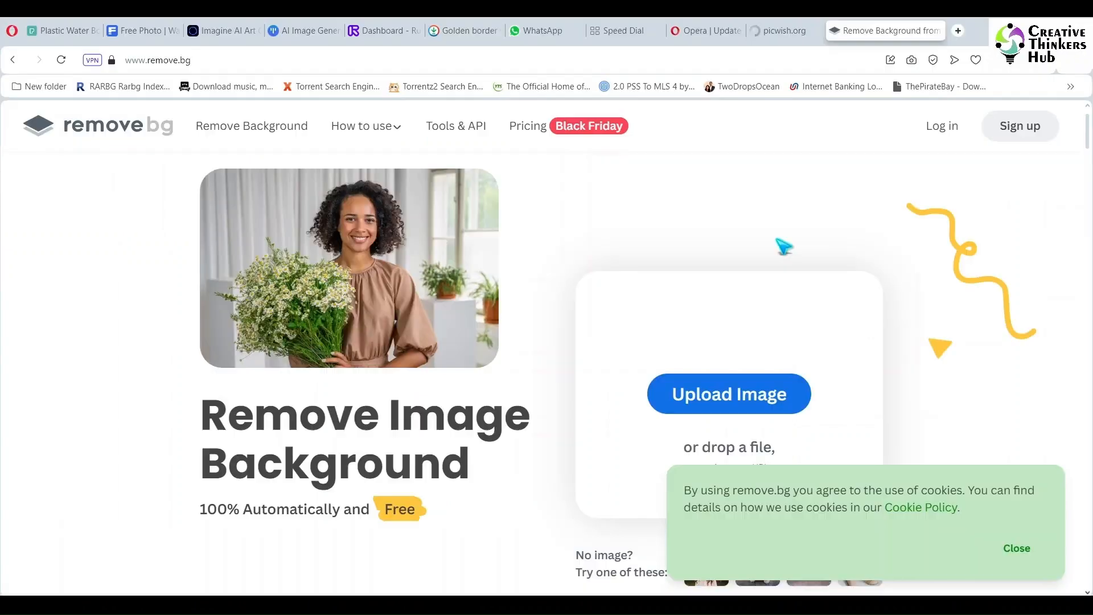
On remove.bg, upload the upscaled image of the crouching man from the Assignments folder to remove its background.
{"action": "left_click", "coordinate": [701, 395]}
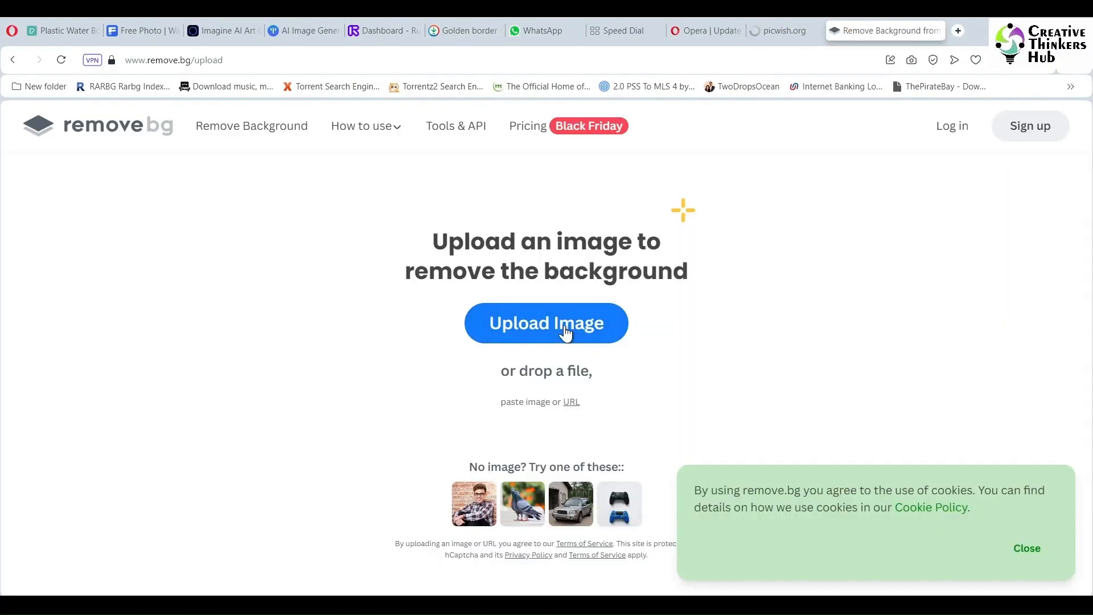
{"action": "left_click", "coordinate": [565, 333]}
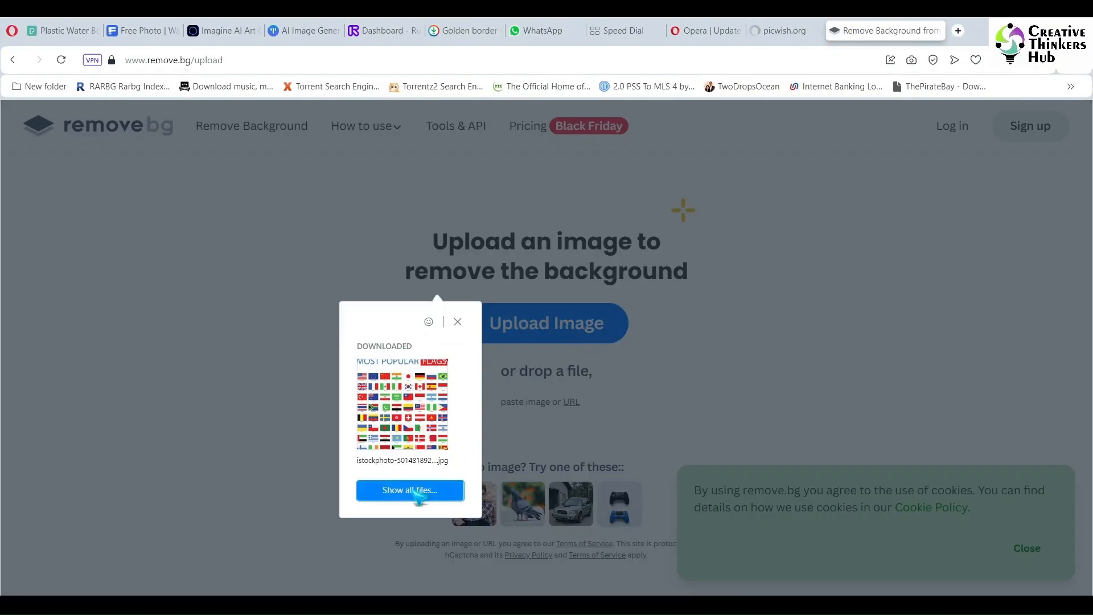
{"action": "left_click", "coordinate": [415, 490]}
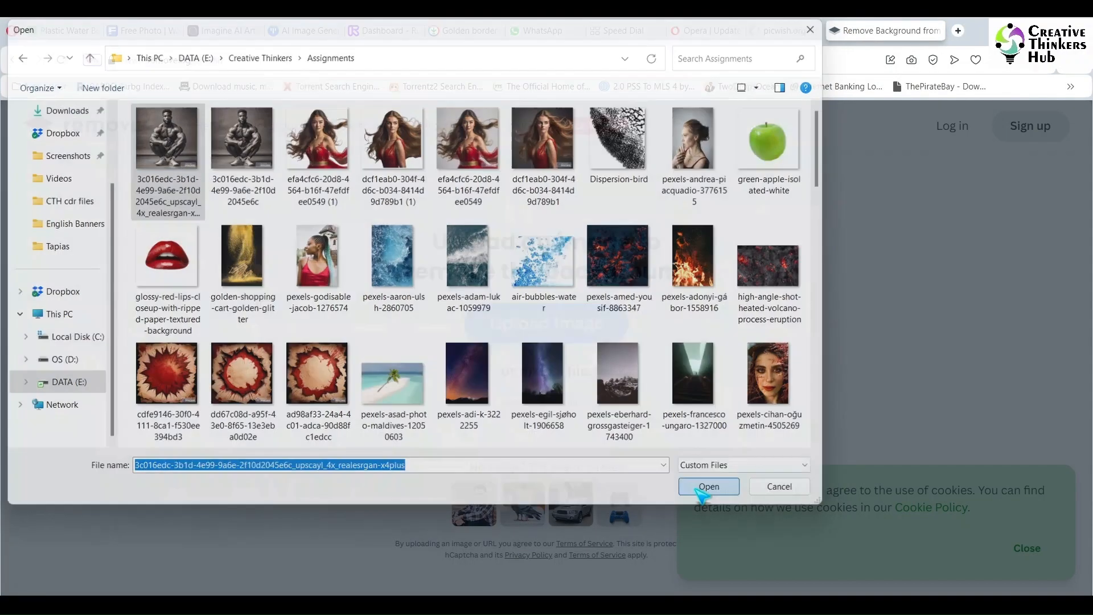
{"action": "left_click", "coordinate": [709, 488]}
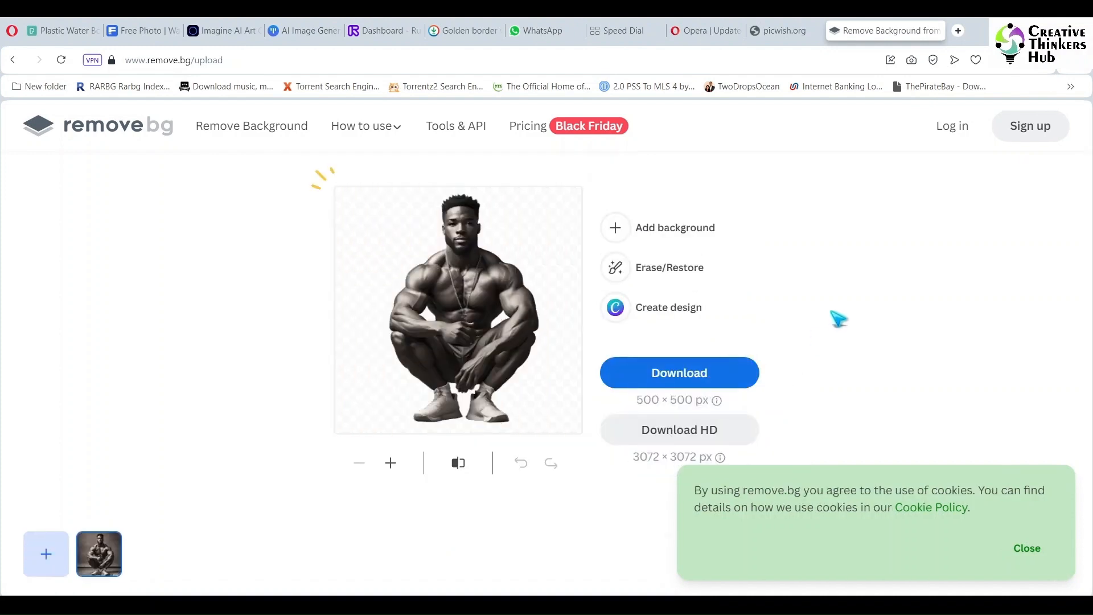
Download the 500 × 500 px cutout without background and show it in the Downloads folder.
{"action": "left_click", "coordinate": [672, 378]}
{"action": "left_click", "coordinate": [1021, 118]}
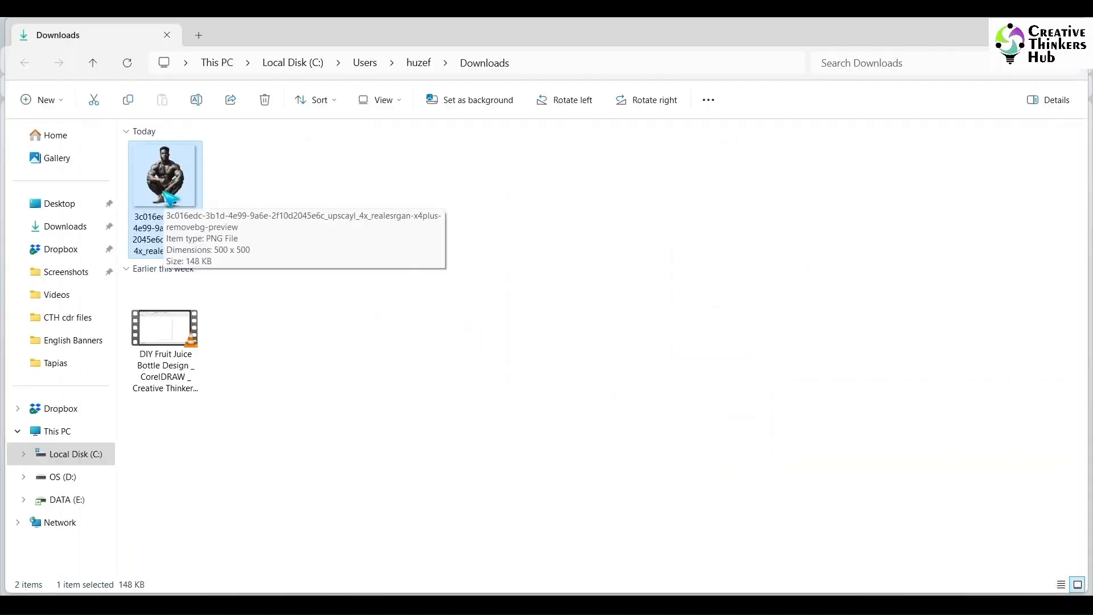
{"action": "right_click", "coordinate": [169, 198]}
{"action": "key", "text": "Escape"}
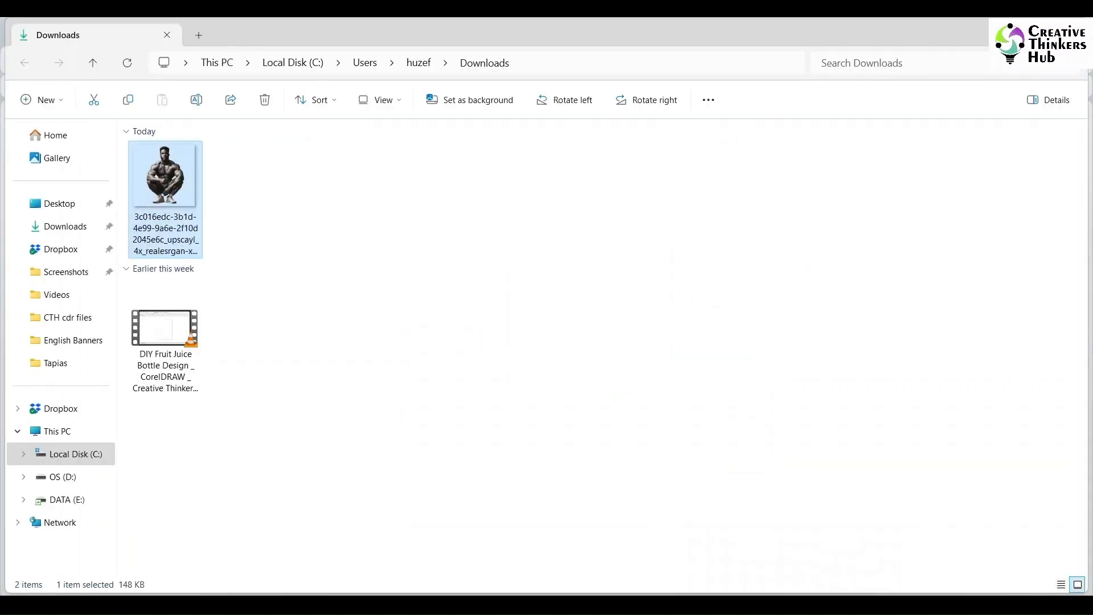
Switch to Upscayl, upscale the downloaded cutout to 2000x2000 with the General Photo model, and close the program.
{"action": "key", "text": "alt+Tab"}
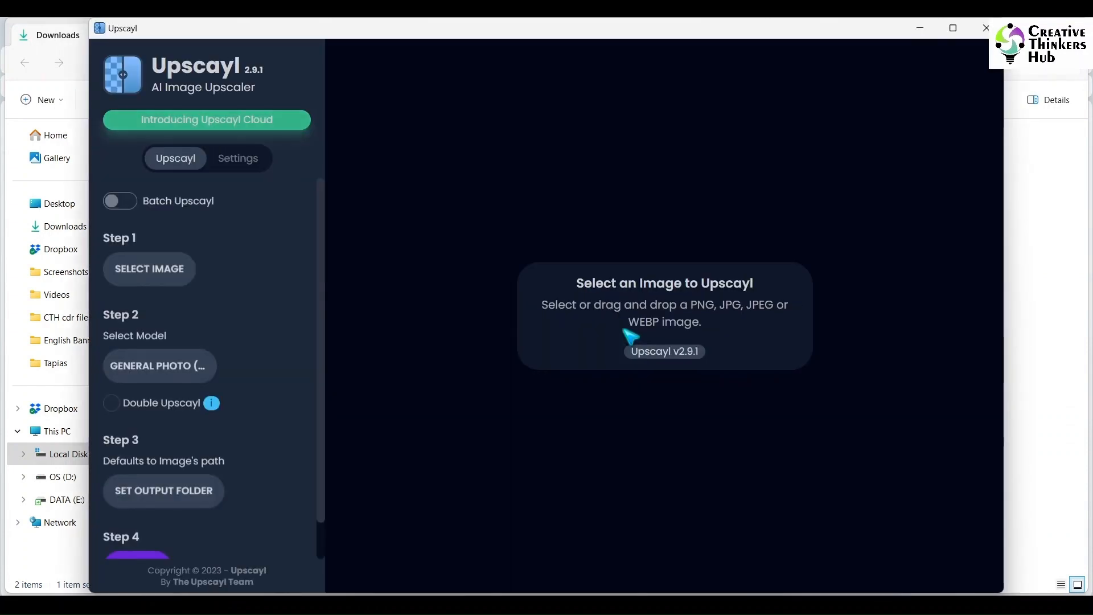
{"action": "left_click", "coordinate": [155, 272]}
{"action": "double_click", "coordinate": [157, 198]}
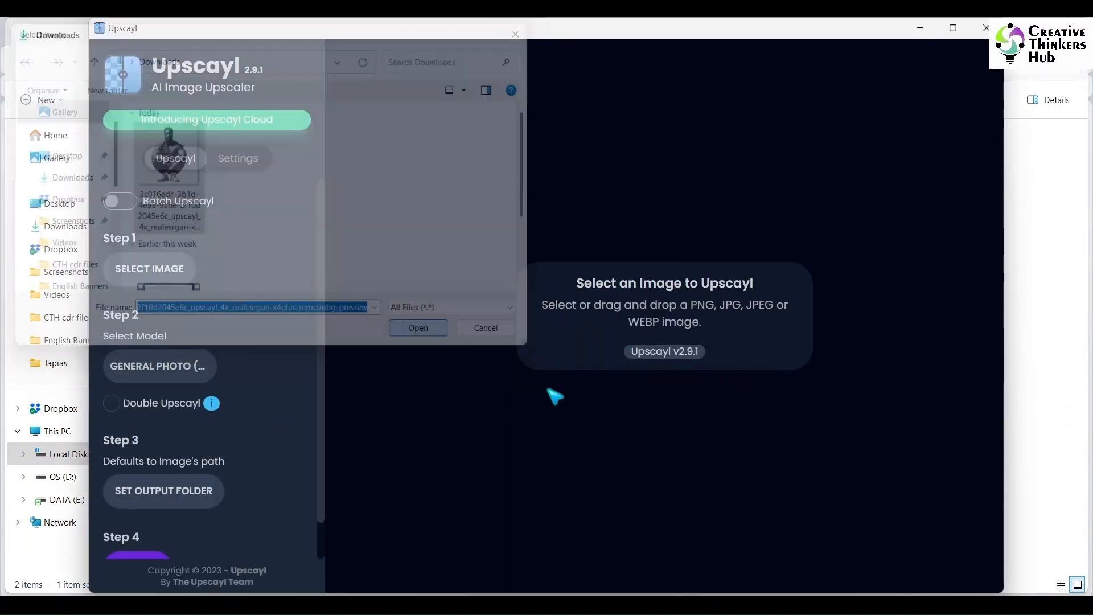
{"action": "scroll", "coordinate": [222, 544], "scroll_direction": "down", "scroll_amount": 1}
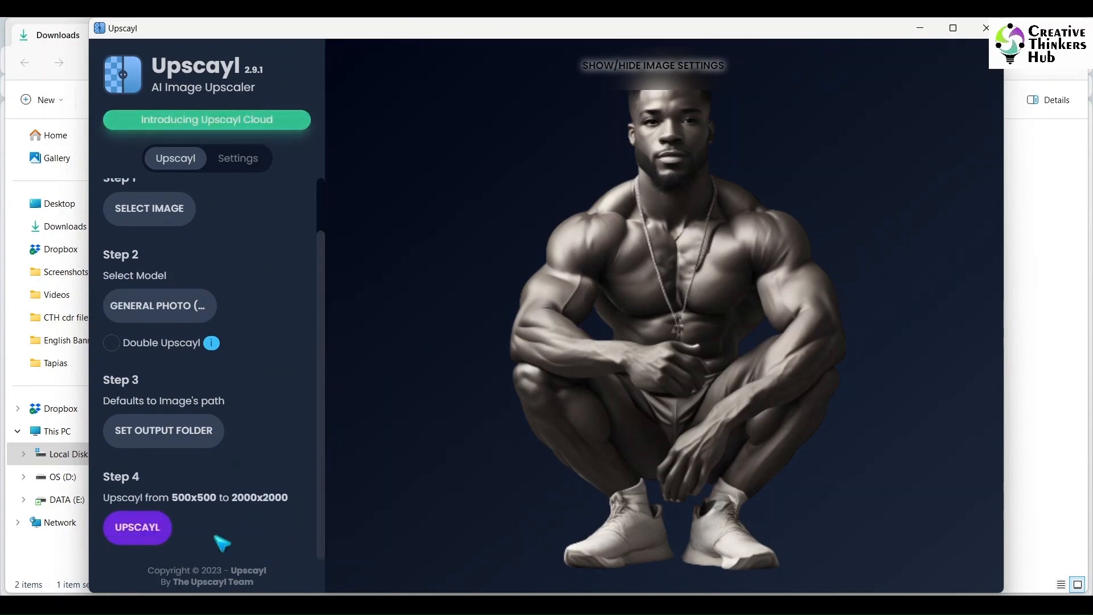
{"action": "left_click", "coordinate": [140, 528]}
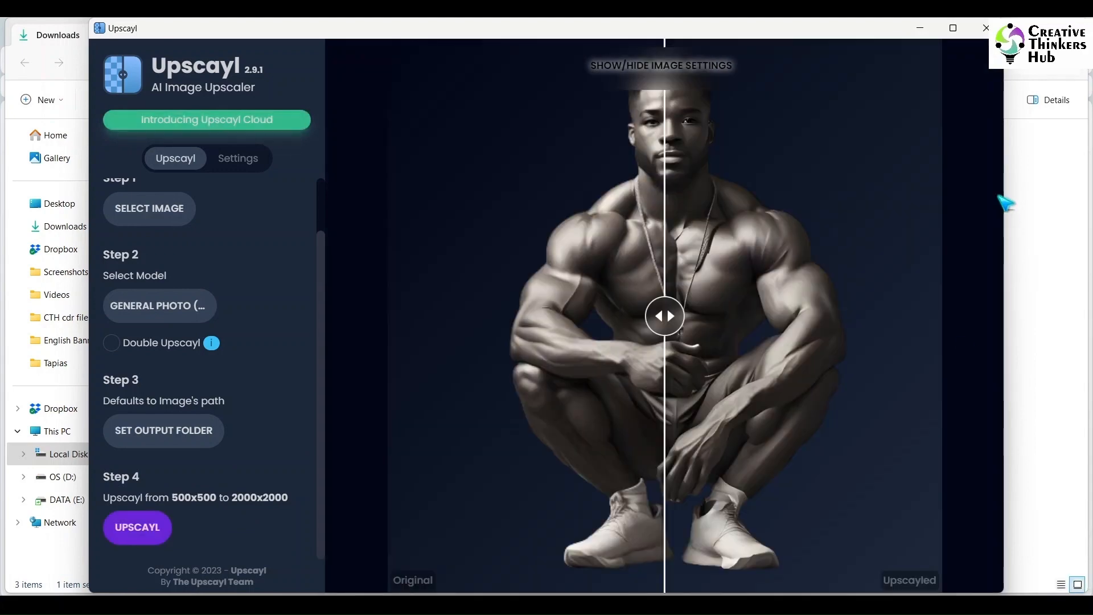
{"action": "left_click", "coordinate": [985, 27]}
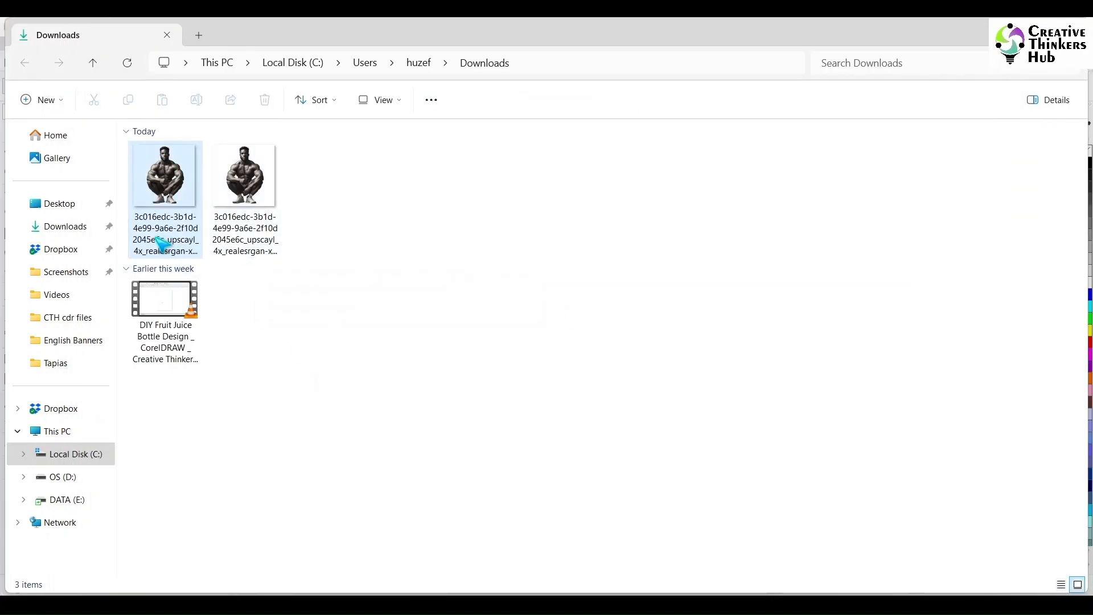
Place the upscaled cutout from Downloads on the CorelDRAW page and scale it down to about 422 mm square.
{"action": "left_click_drag", "start_coordinate": [240, 228], "coordinate": [592, 508]}
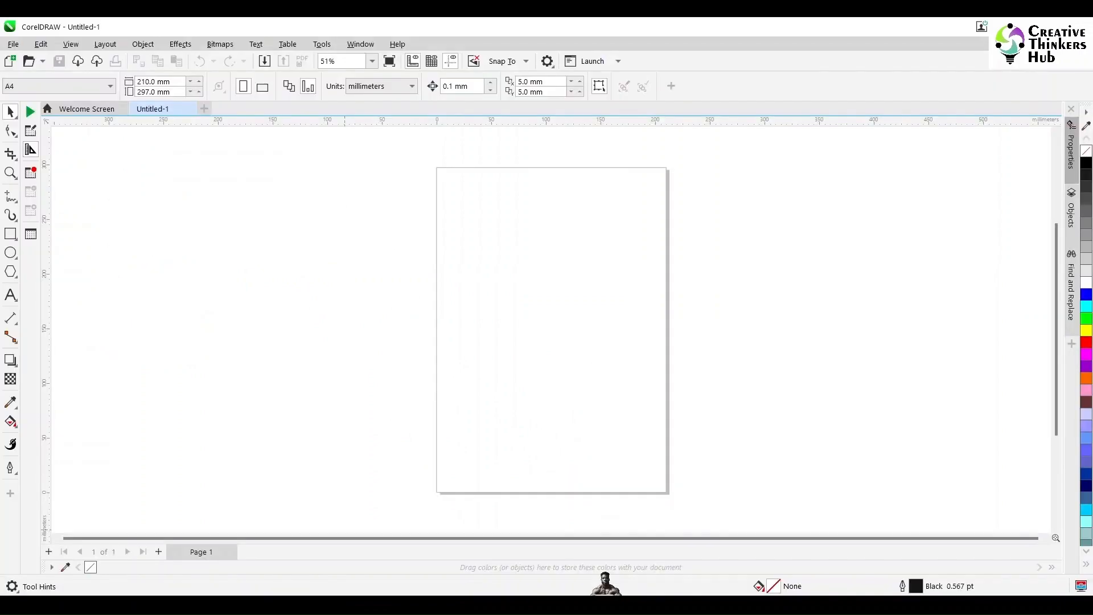
{"action": "left_click_drag", "start_coordinate": [592, 508], "coordinate": [555, 319]}
{"action": "scroll", "coordinate": [594, 335], "scroll_direction": "down", "scroll_amount": 3}
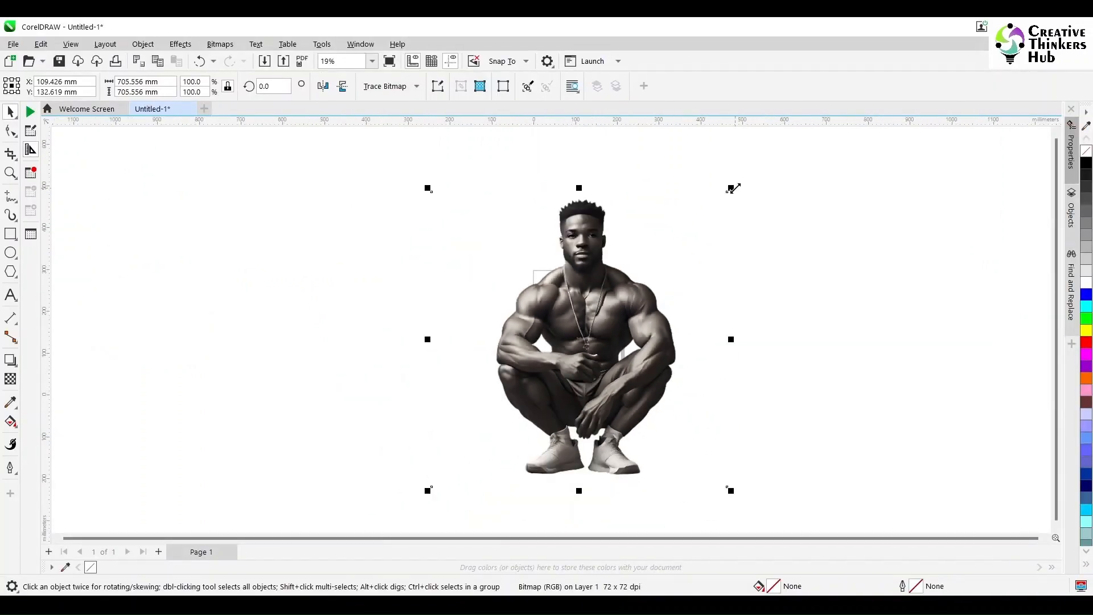
{"action": "left_click_drag", "start_coordinate": [733, 188], "coordinate": [701, 312]}
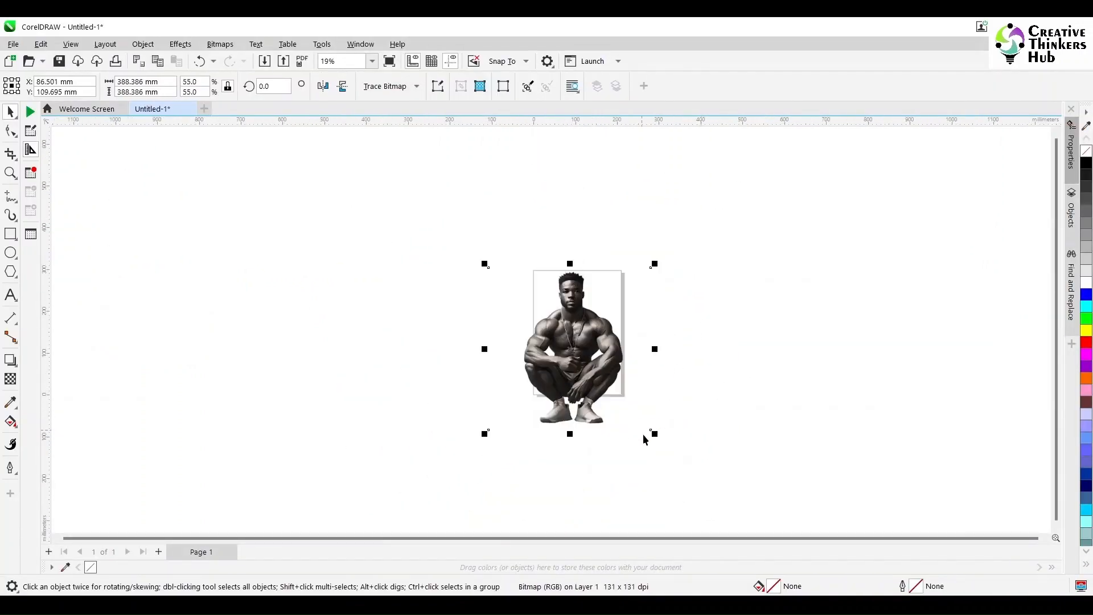
{"action": "left_click_drag", "start_coordinate": [646, 434], "coordinate": [673, 449]}
{"action": "left_click", "coordinate": [722, 300]}
Create a page-sized rectangle, move the cutout off the page, and PowerClip the cutout inside the rectangle.
{"action": "double_click", "coordinate": [10, 234]}
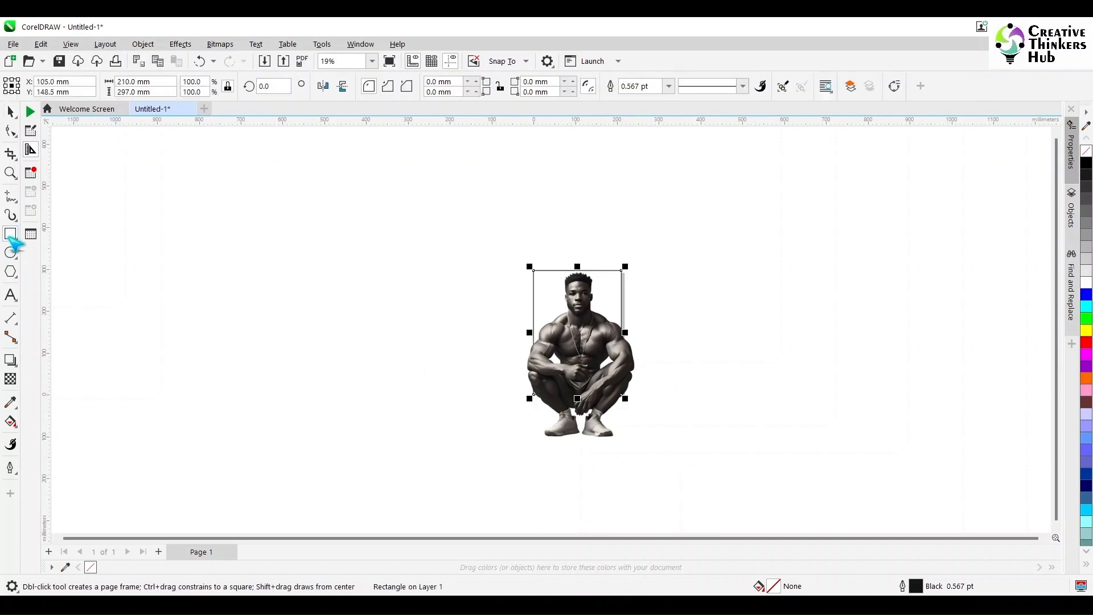
{"action": "key", "text": "space"}
{"action": "left_click_drag", "start_coordinate": [593, 353], "coordinate": [488, 375]}
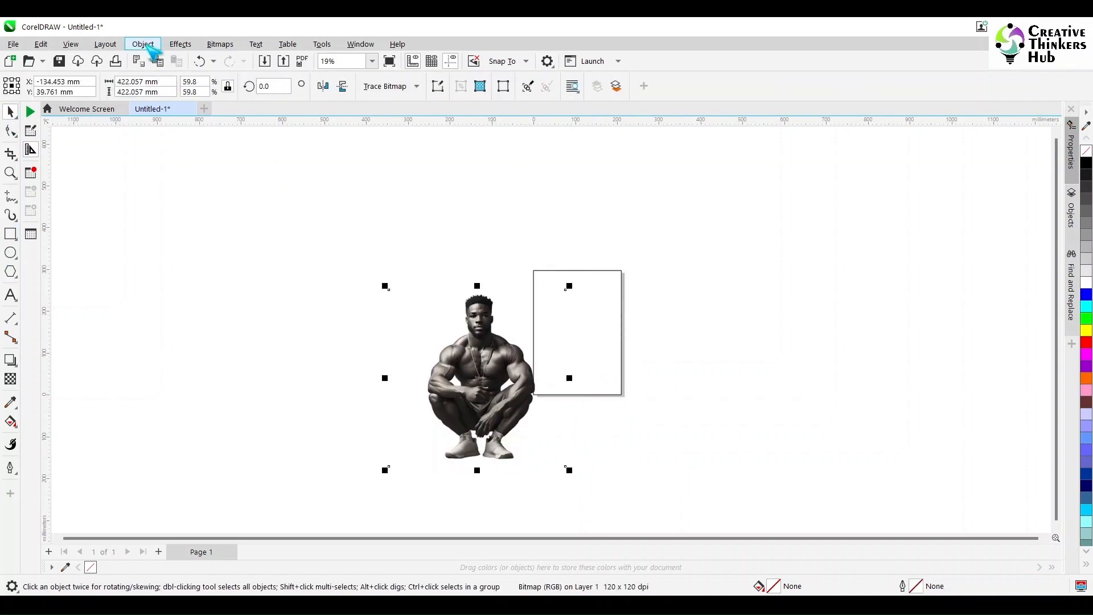
{"action": "left_click", "coordinate": [143, 43]}
{"action": "mouse_move", "coordinate": [203, 95]}
{"action": "left_click", "coordinate": [354, 93]}
{"action": "left_click", "coordinate": [600, 317]}
Open the PowerClip contents for editing and position the man over the frame, with the image's top edge on the frame's top edge.
{"action": "double_click", "coordinate": [596, 286]}
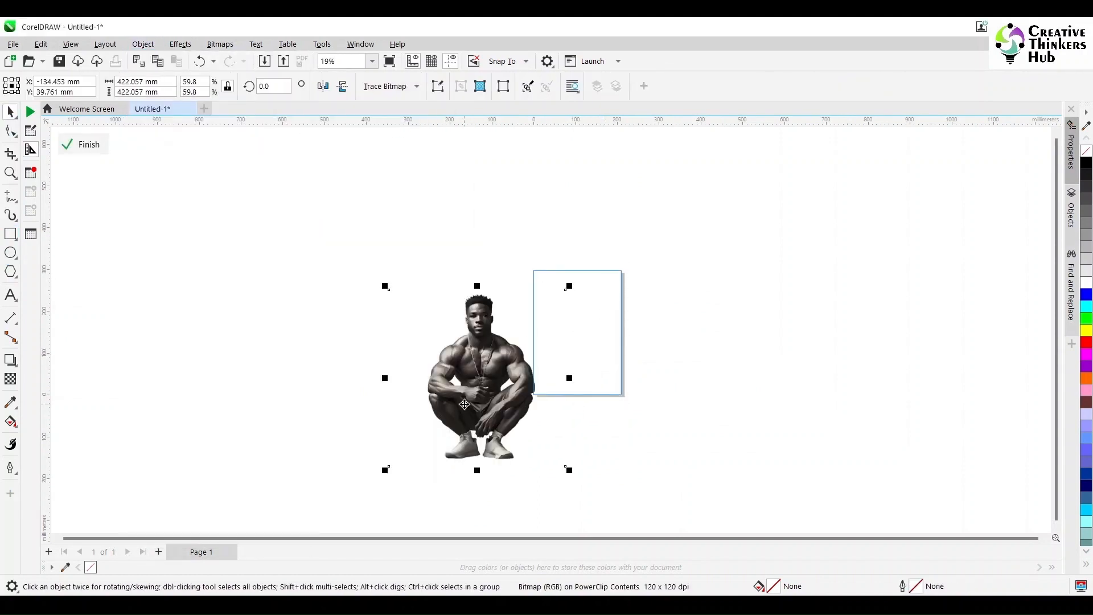
{"action": "key", "text": "p"}
{"action": "scroll", "coordinate": [602, 414], "scroll_direction": "up", "scroll_amount": 1}
{"action": "left_click_drag", "start_coordinate": [578, 313], "coordinate": [568, 346]}
{"action": "key", "text": "Escape"}
{"action": "scroll", "coordinate": [569, 348], "scroll_direction": "up", "scroll_amount": 1}
{"action": "left_click", "coordinate": [808, 319]}
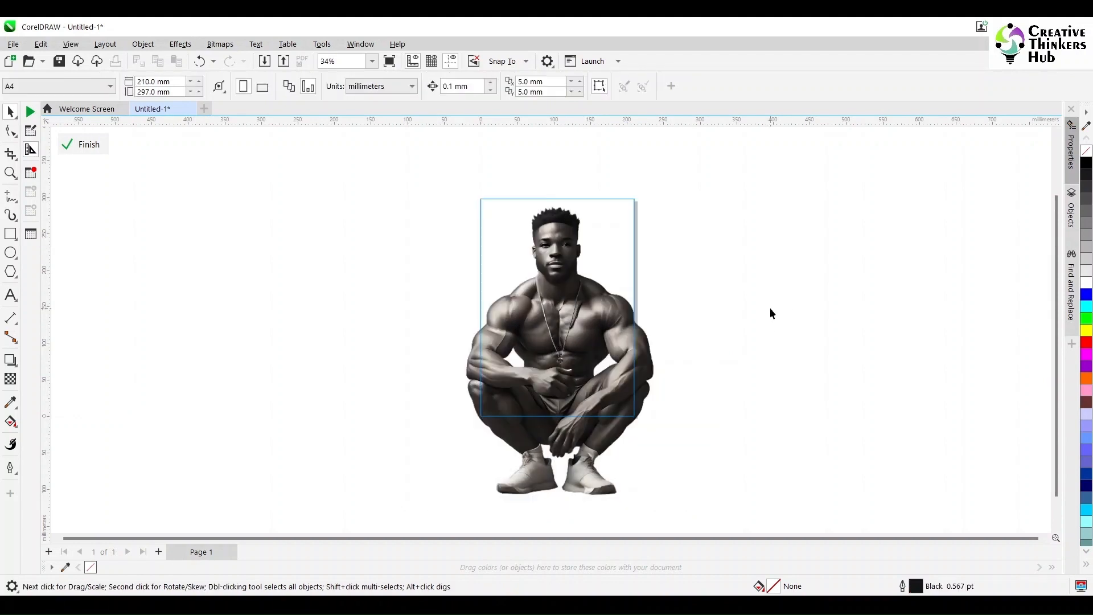
Crop the man's image to about 264 × 328 mm, trimming the empty sides and the feet below the frame.
{"action": "left_click", "coordinate": [608, 350]}
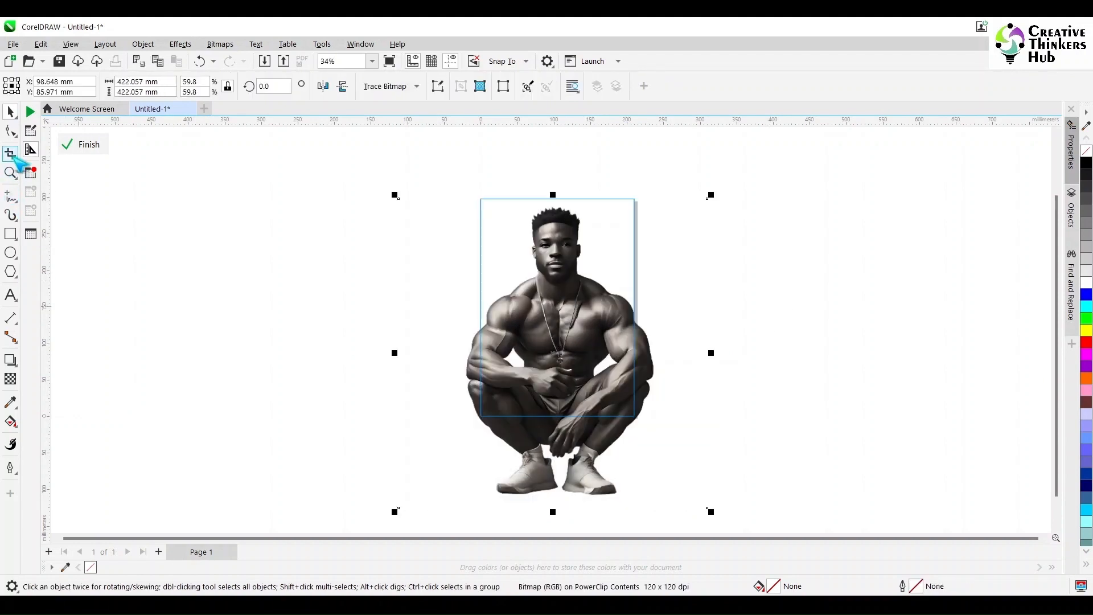
{"action": "left_click", "coordinate": [10, 153]}
{"action": "left_click_drag", "start_coordinate": [442, 199], "coordinate": [656, 516]}
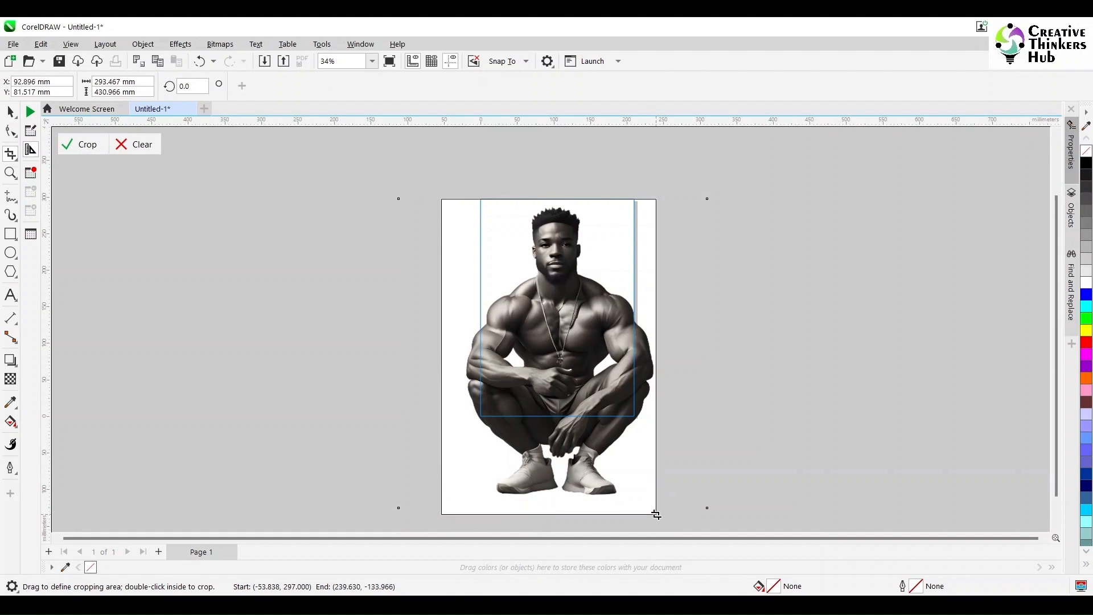
{"action": "left_click_drag", "start_coordinate": [442, 357], "coordinate": [463, 357]}
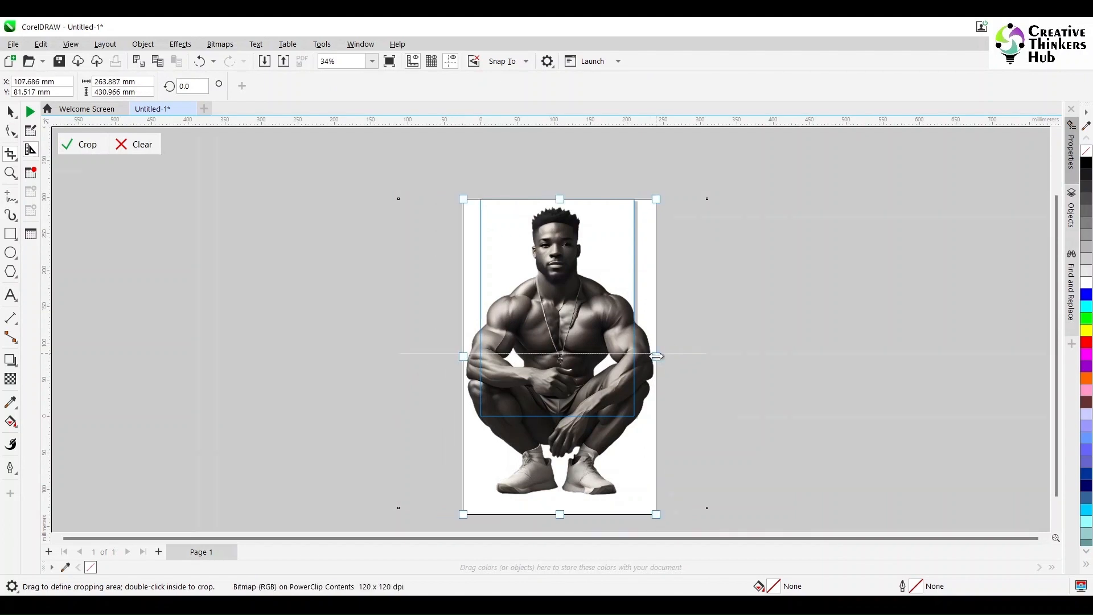
{"action": "left_click_drag", "start_coordinate": [577, 508], "coordinate": [559, 439]}
{"action": "left_click", "coordinate": [80, 145]}
{"action": "left_click", "coordinate": [11, 117]}
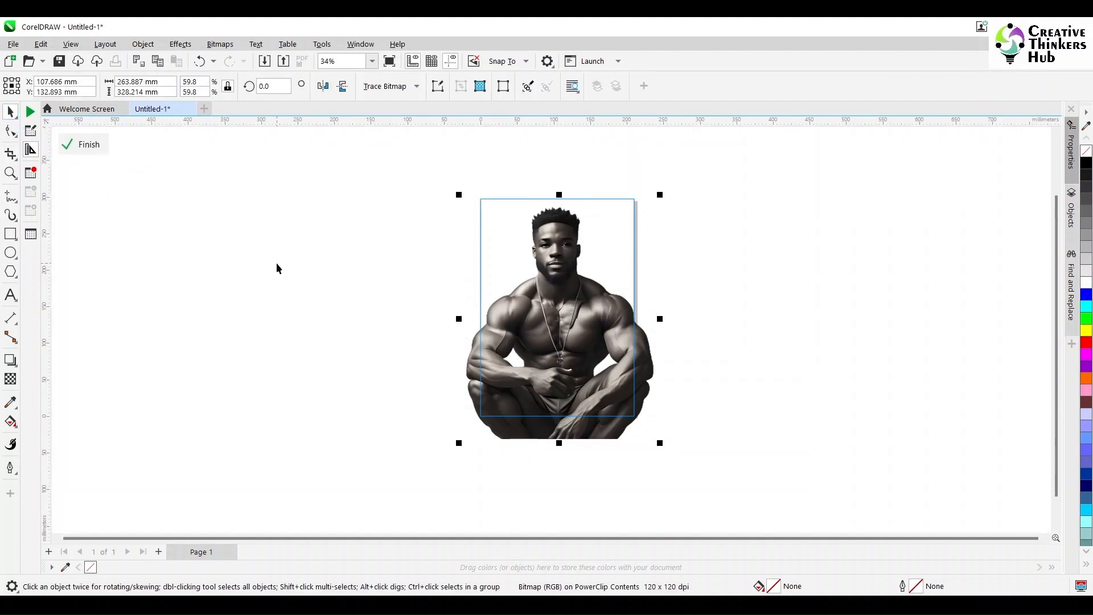
{"action": "left_click", "coordinate": [276, 268]}
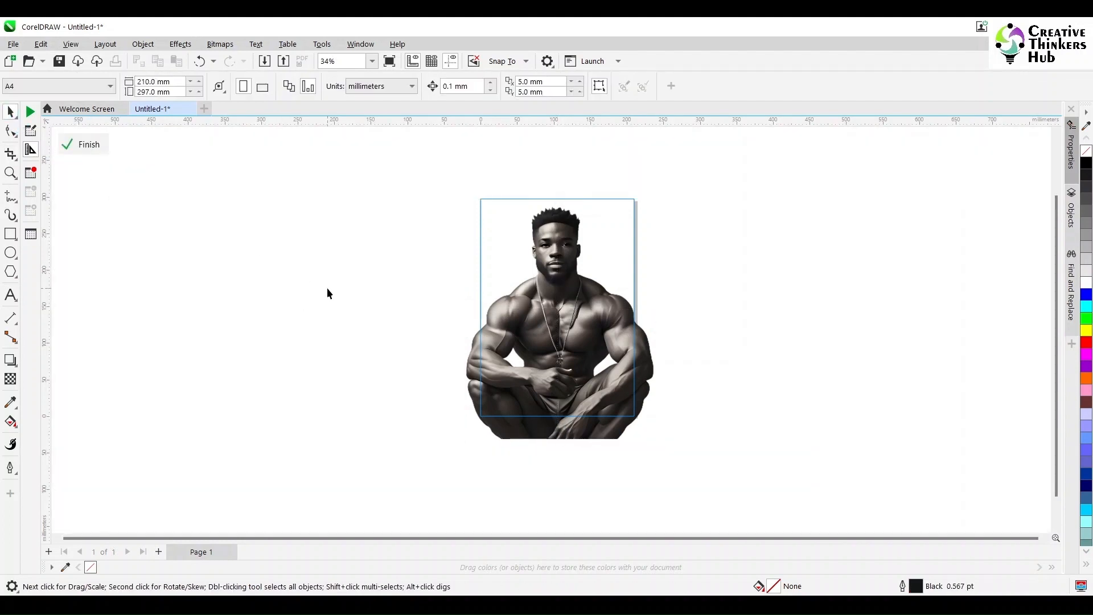
Convert the man's image to a 150 dpi Grayscale (8-bit) bitmap.
{"action": "left_click", "coordinate": [555, 324]}
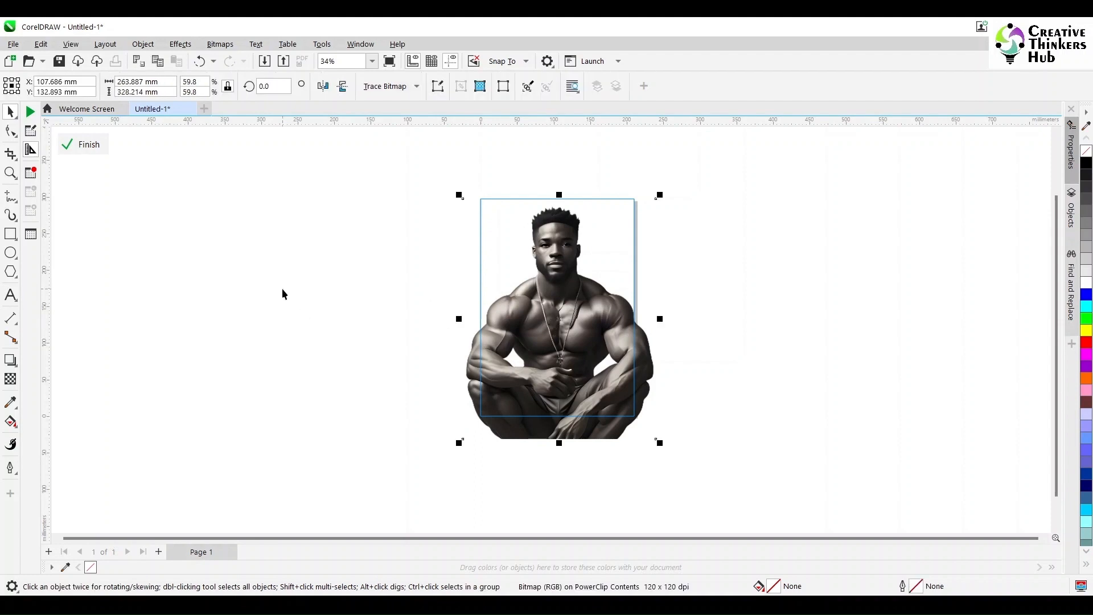
{"action": "left_click", "coordinate": [220, 44]}
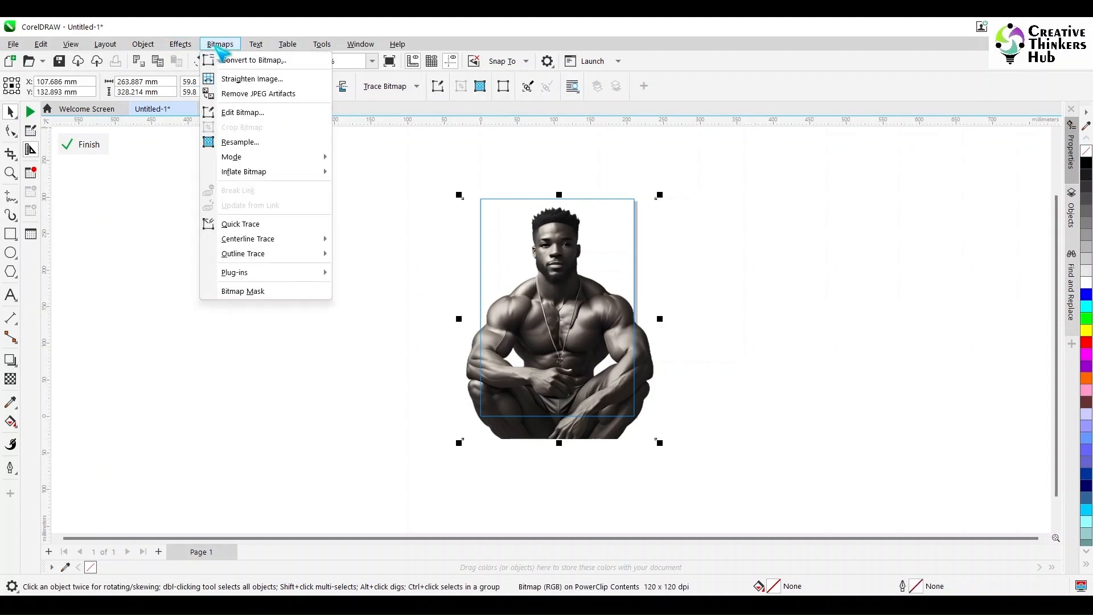
{"action": "left_click", "coordinate": [242, 59]}
{"action": "left_click", "coordinate": [543, 249]}
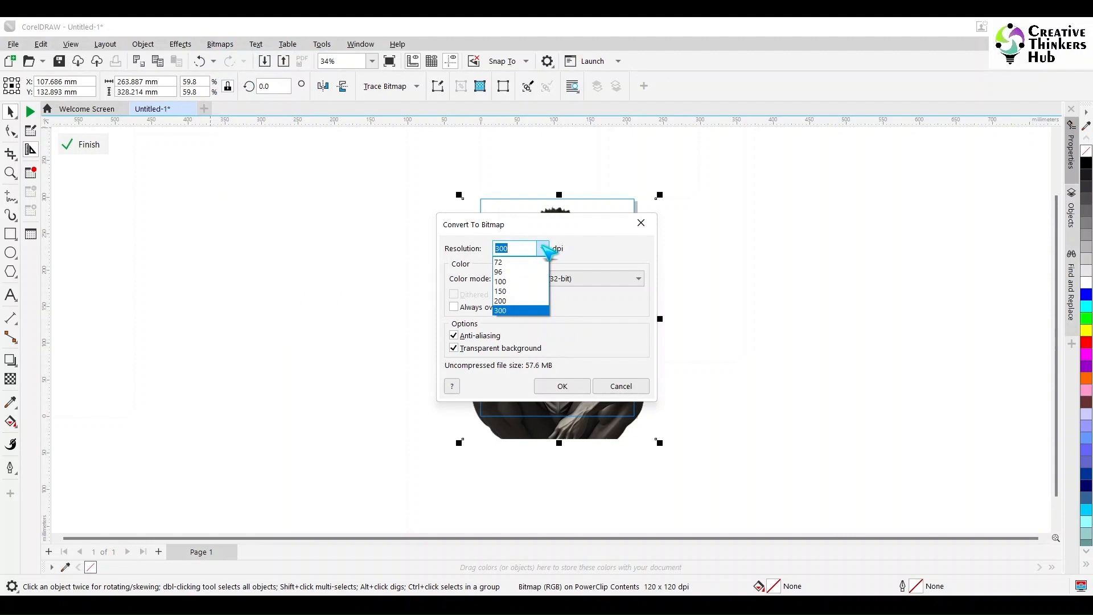
{"action": "left_click", "coordinate": [538, 291]}
{"action": "left_click", "coordinate": [544, 279]}
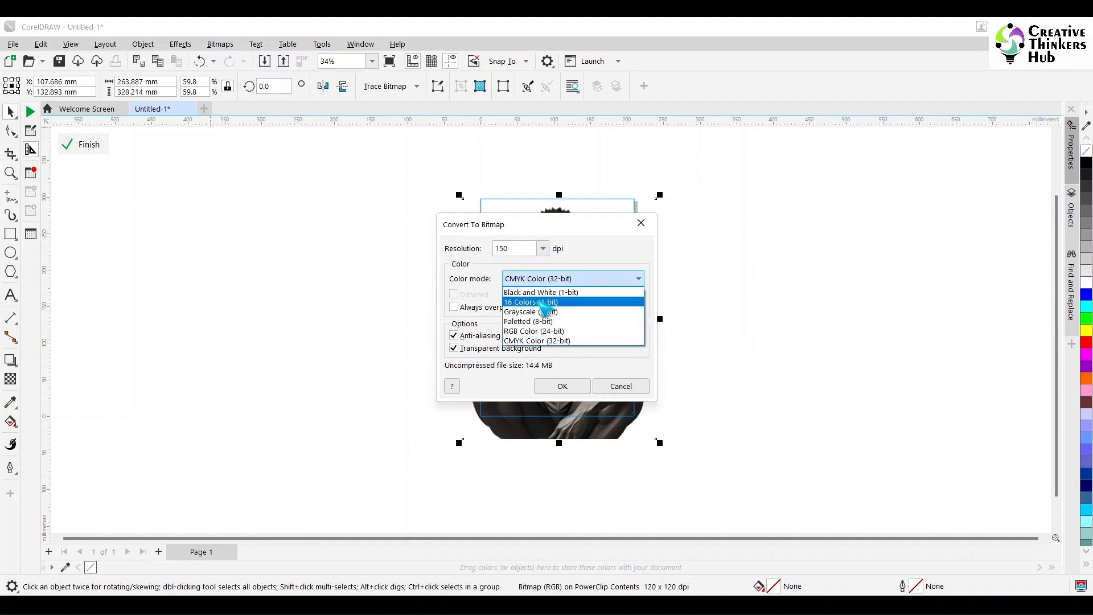
{"action": "left_click", "coordinate": [538, 313]}
{"action": "left_click", "coordinate": [562, 386]}
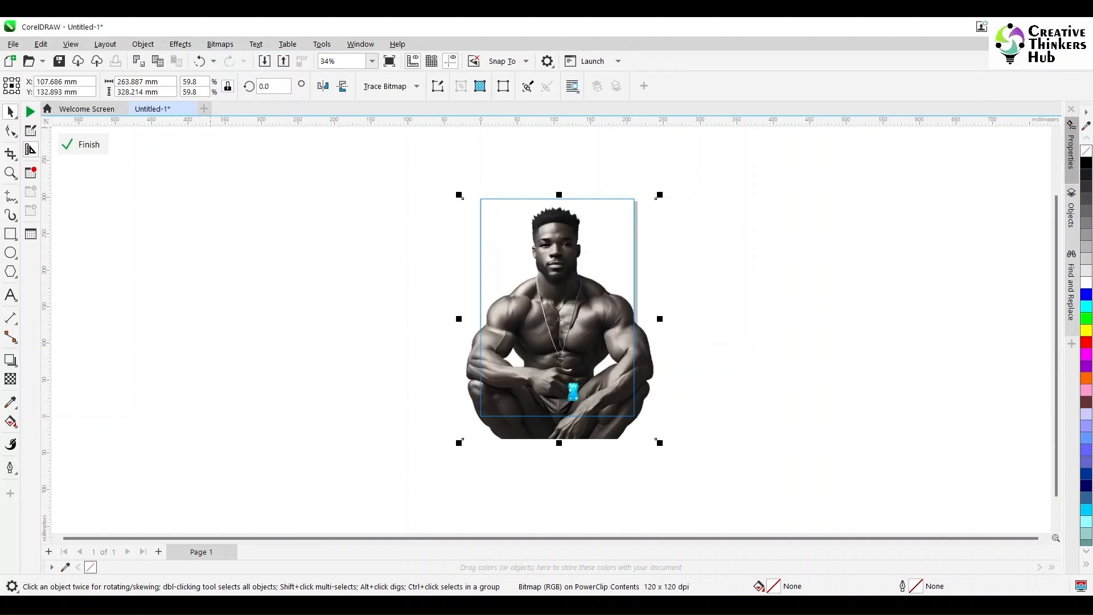
{"action": "left_click", "coordinate": [726, 315]}
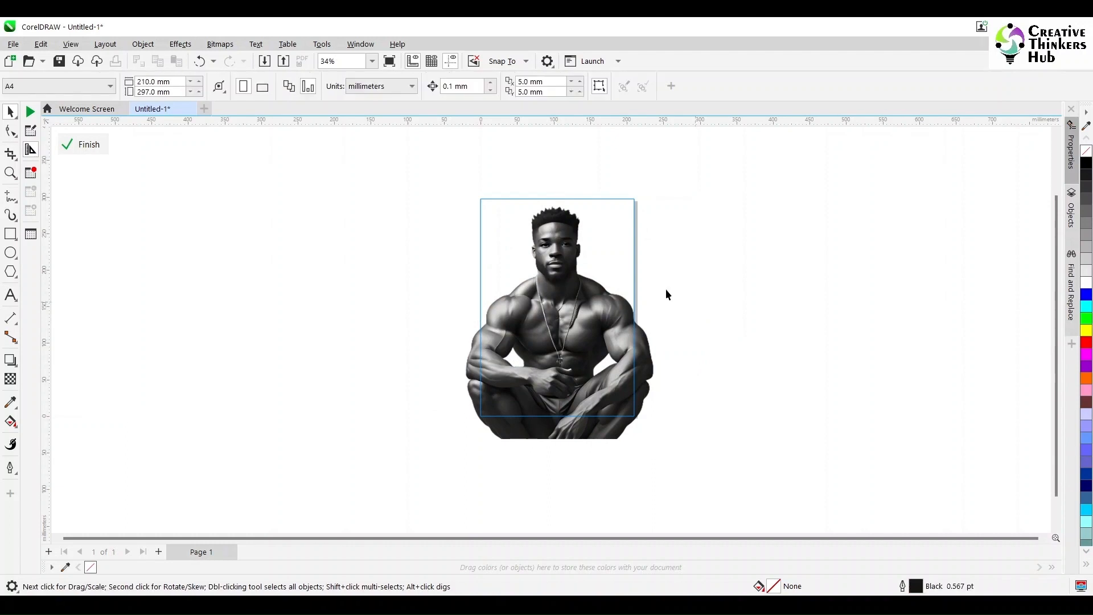
Apply Auto Adjust to the grayscale image of the man.
{"action": "left_click", "coordinate": [372, 61]}
{"action": "left_click", "coordinate": [363, 76]}
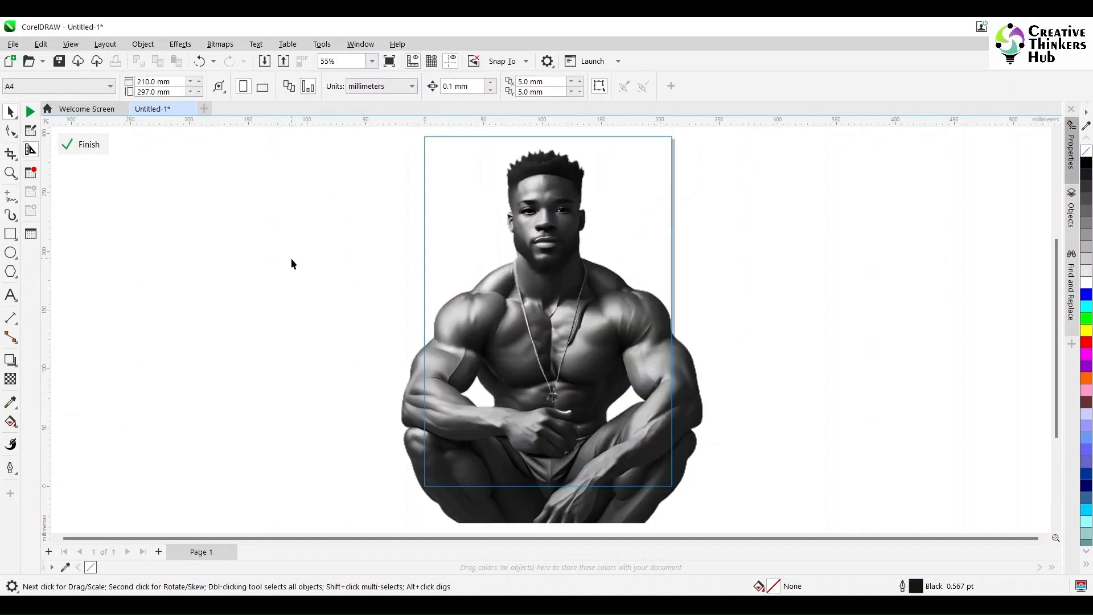
{"action": "left_click", "coordinate": [529, 260]}
{"action": "left_click", "coordinate": [180, 44]}
{"action": "mouse_move", "coordinate": [193, 96]}
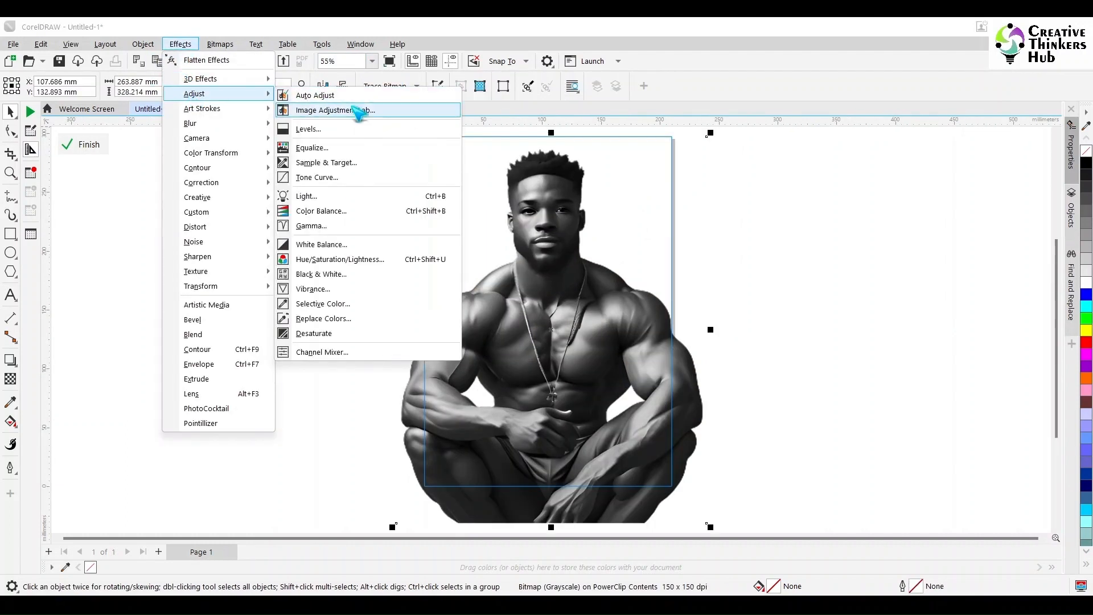
{"action": "left_click", "coordinate": [356, 94]}
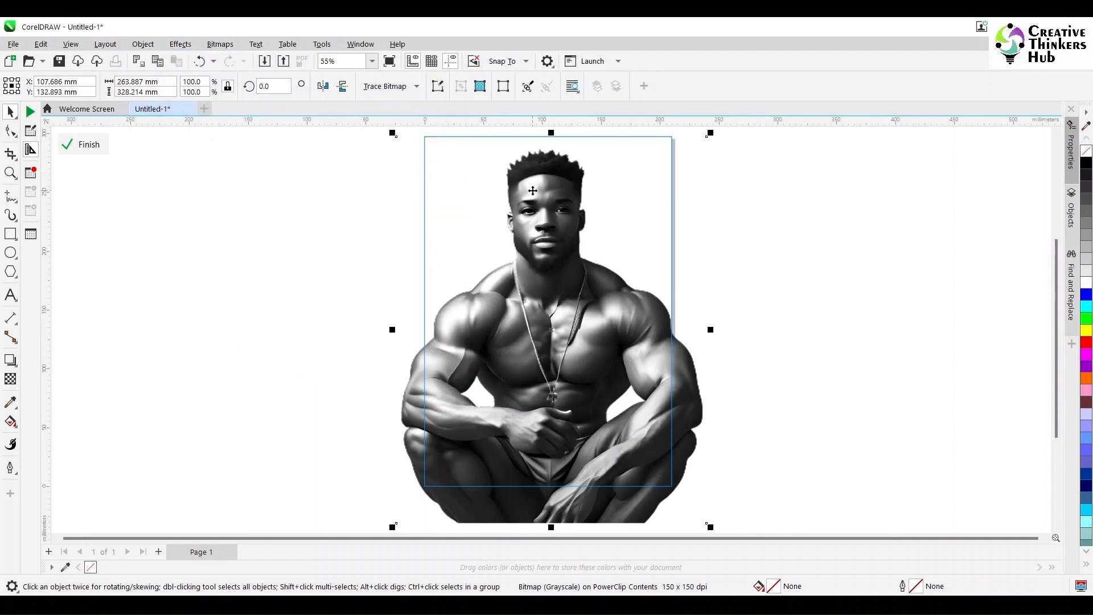
Reset the Image Adjustment Lab settings for the man's image and apply brightness 36, contrast 41 and highlights 100.
{"action": "left_click", "coordinate": [180, 44]}
{"action": "mouse_move", "coordinate": [202, 94]}
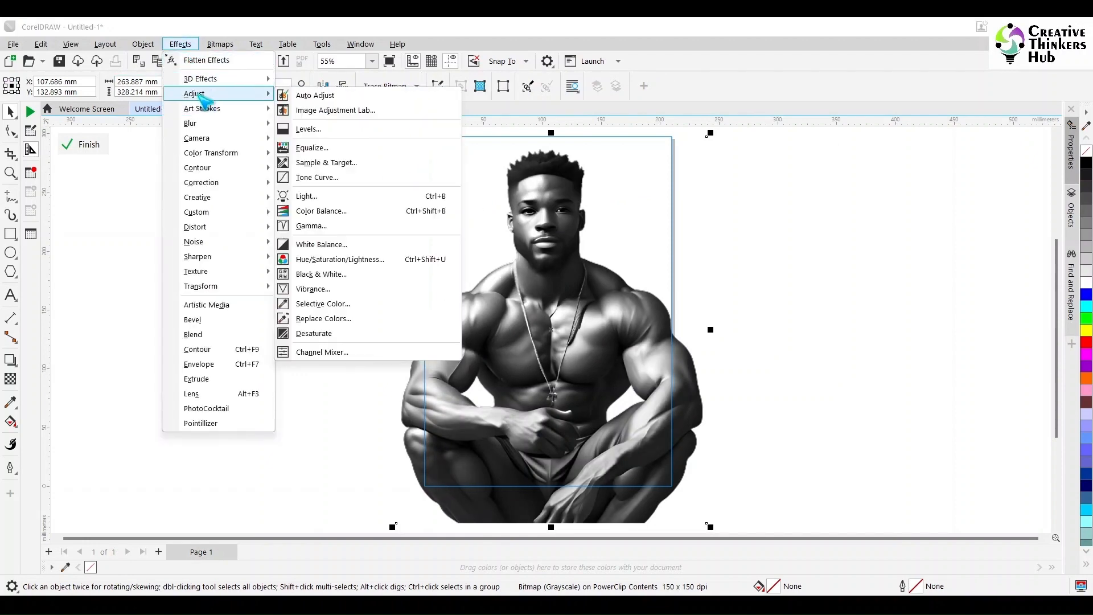
{"action": "left_click", "coordinate": [327, 111]}
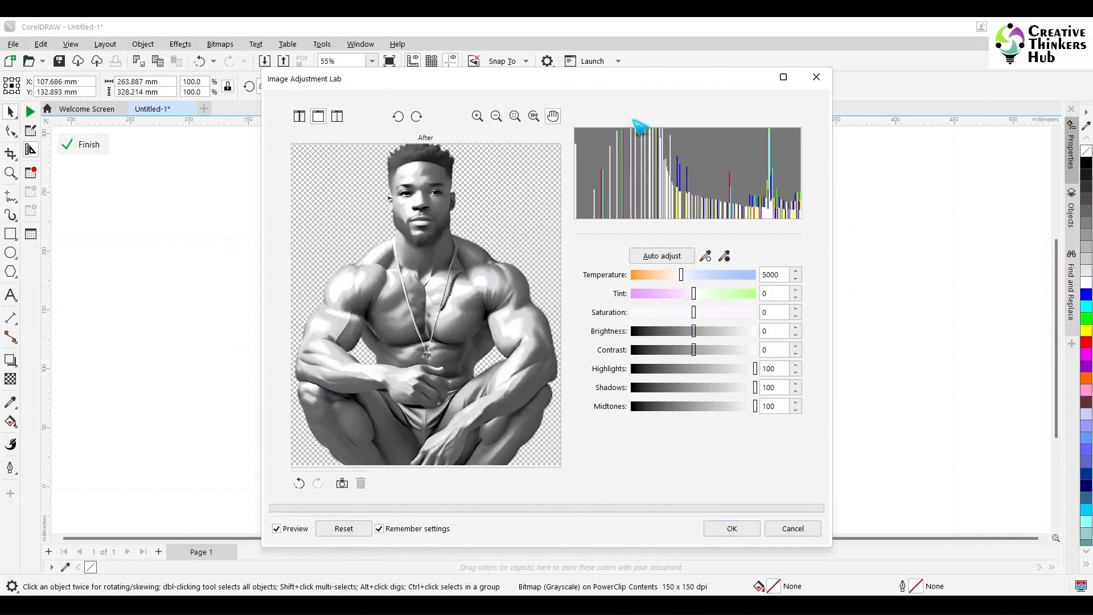
{"action": "left_click", "coordinate": [299, 116]}
{"action": "left_click_drag", "start_coordinate": [489, 195], "coordinate": [524, 315]}
{"action": "left_click", "coordinate": [339, 529]}
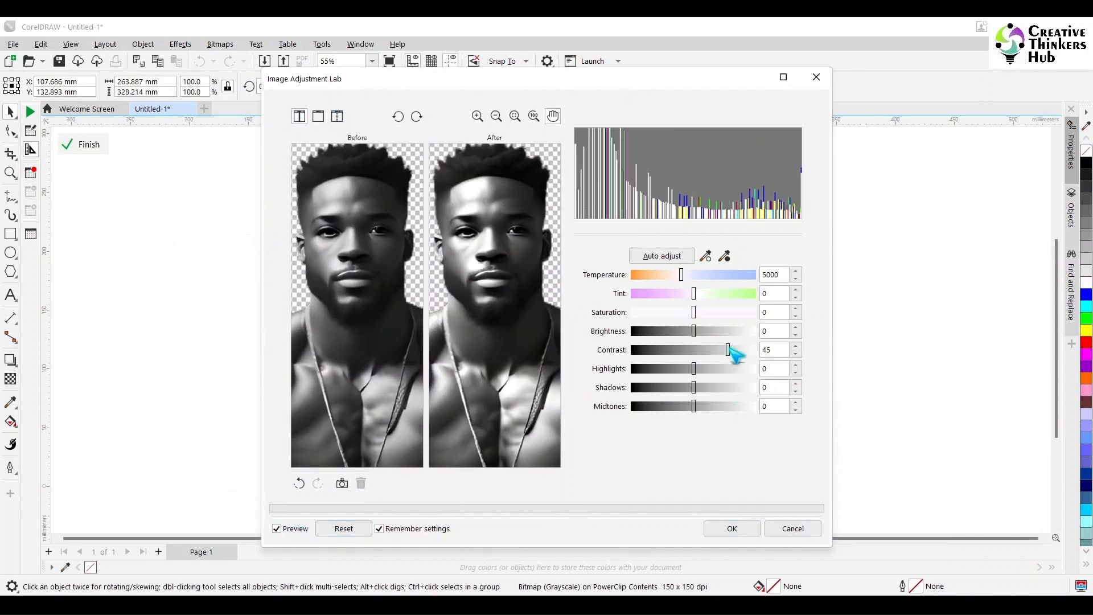
{"action": "mouse_move", "coordinate": [729, 346]}
{"action": "left_mouse_down"}
{"action": "mouse_move", "coordinate": [711, 351]}
{"action": "mouse_move", "coordinate": [726, 369]}
{"action": "mouse_move", "coordinate": [758, 371]}
{"action": "mouse_move", "coordinate": [715, 351]}
{"action": "mouse_move", "coordinate": [719, 332]}
{"action": "left_mouse_up"}
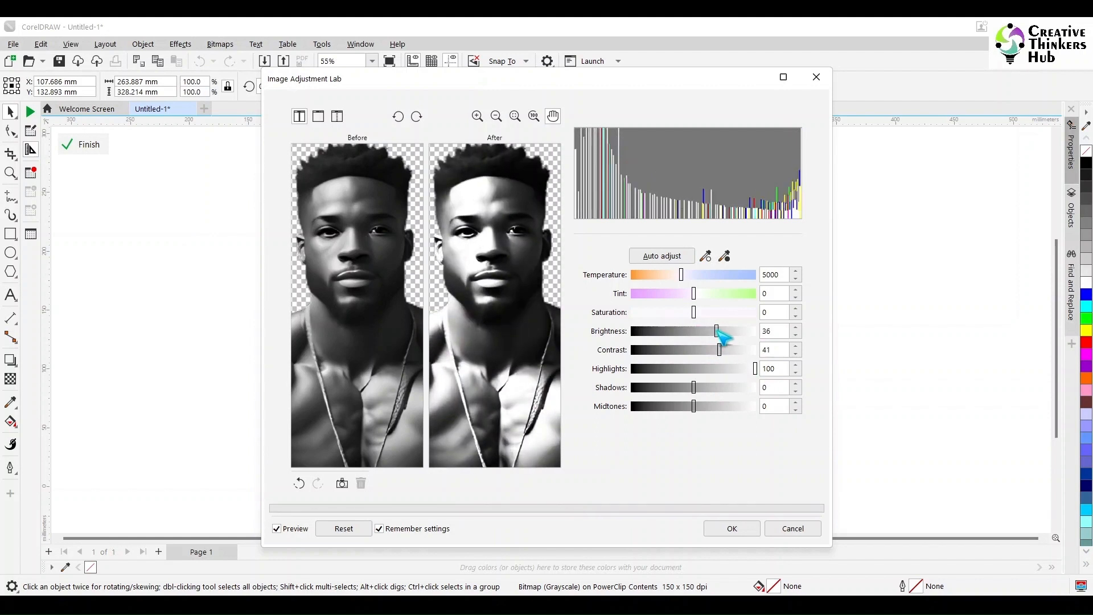
{"action": "left_click", "coordinate": [751, 529]}
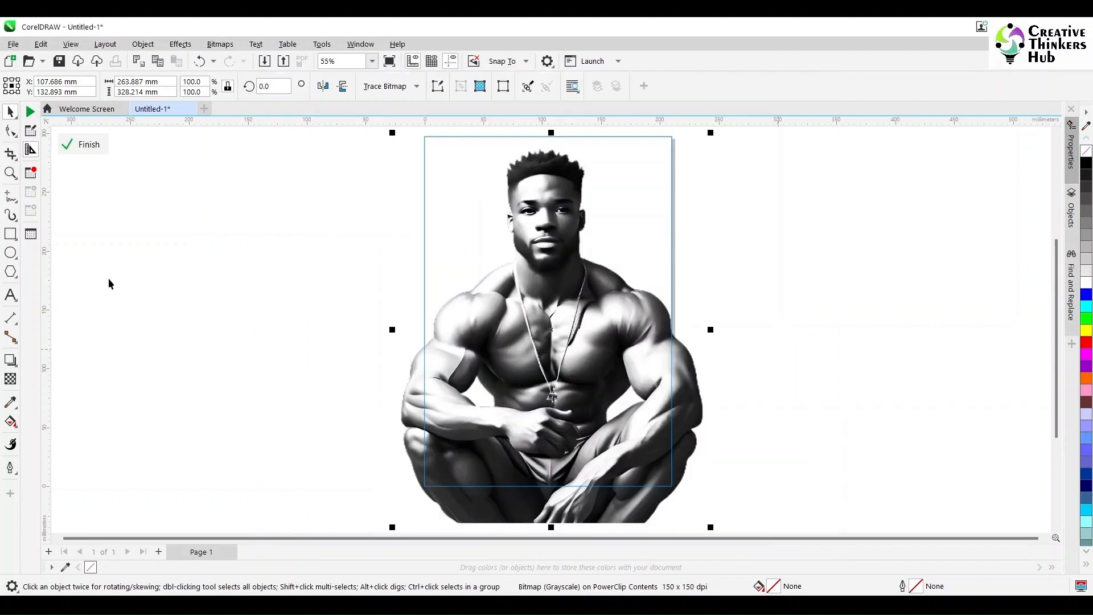
Apply a Halftone effect to the man's image with black at 84° and a max dot radius of 4.
{"action": "left_click", "coordinate": [183, 47]}
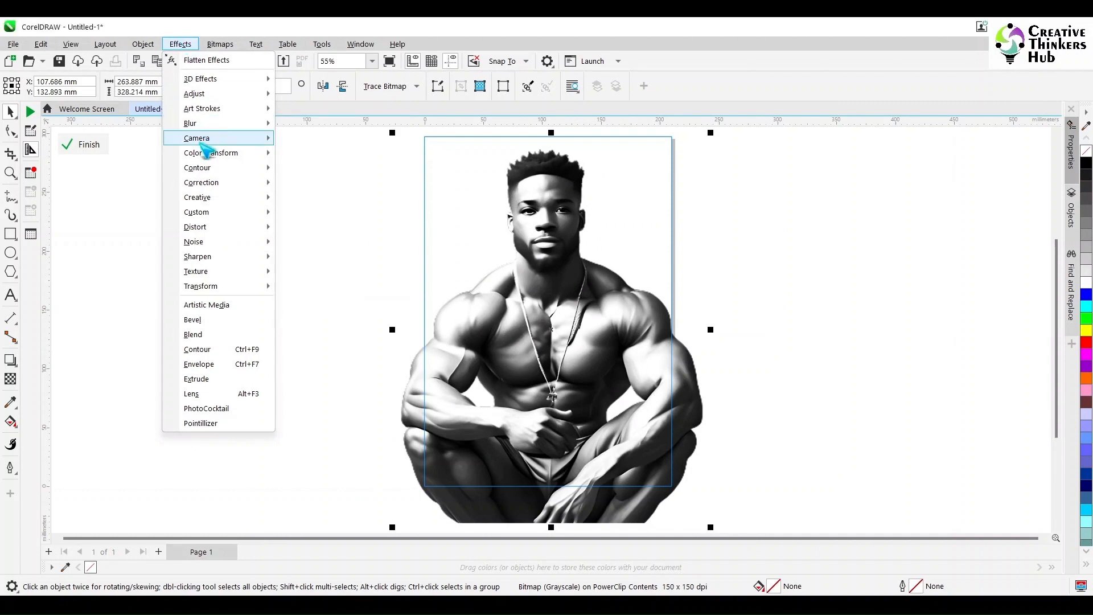
{"action": "mouse_move", "coordinate": [208, 159]}
{"action": "left_click", "coordinate": [312, 169]}
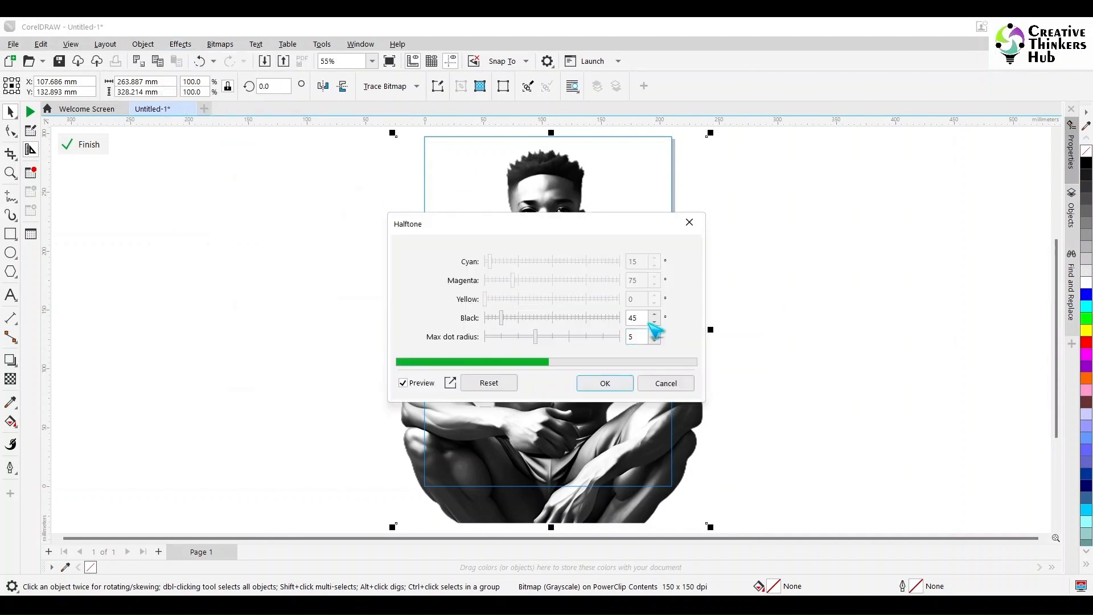
{"action": "left_click_drag", "start_coordinate": [592, 229], "coordinate": [907, 181]}
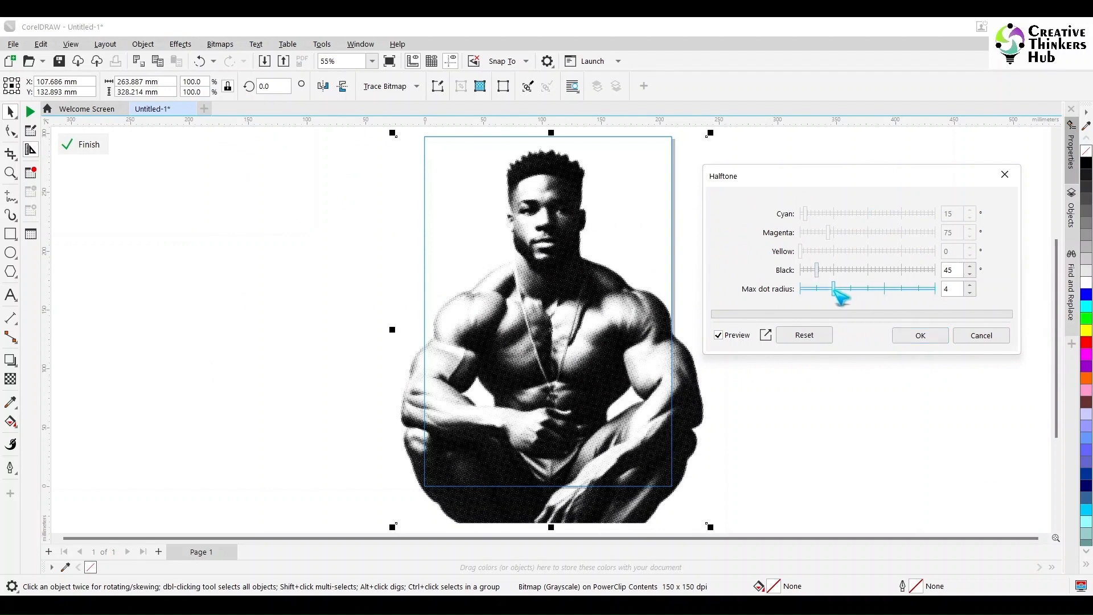
{"action": "left_click", "coordinate": [852, 289]}
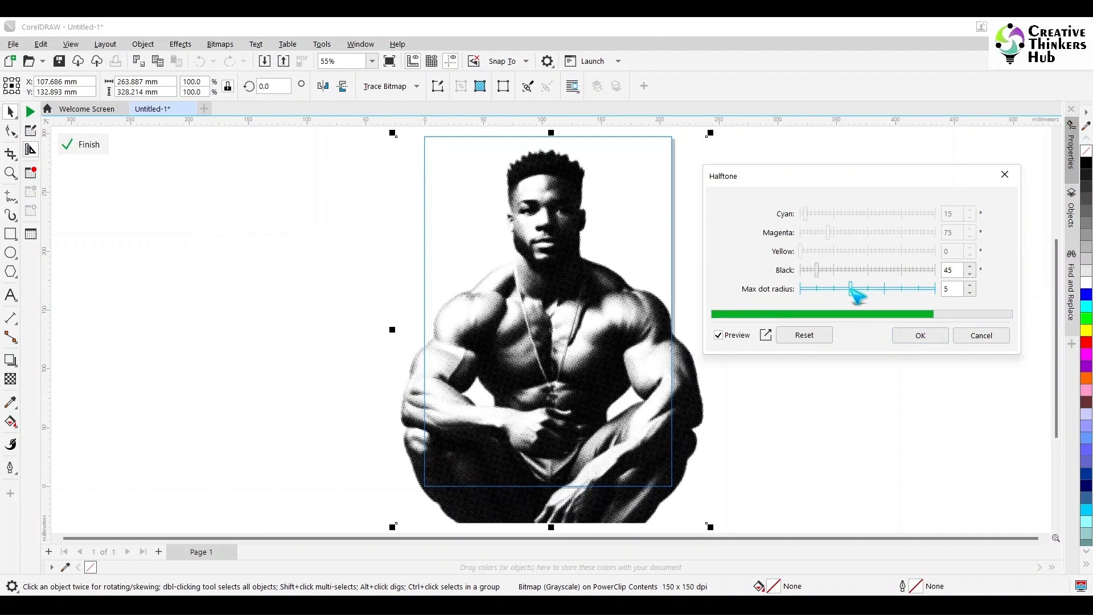
{"action": "scroll", "coordinate": [562, 200], "scroll_direction": "up", "scroll_amount": 3}
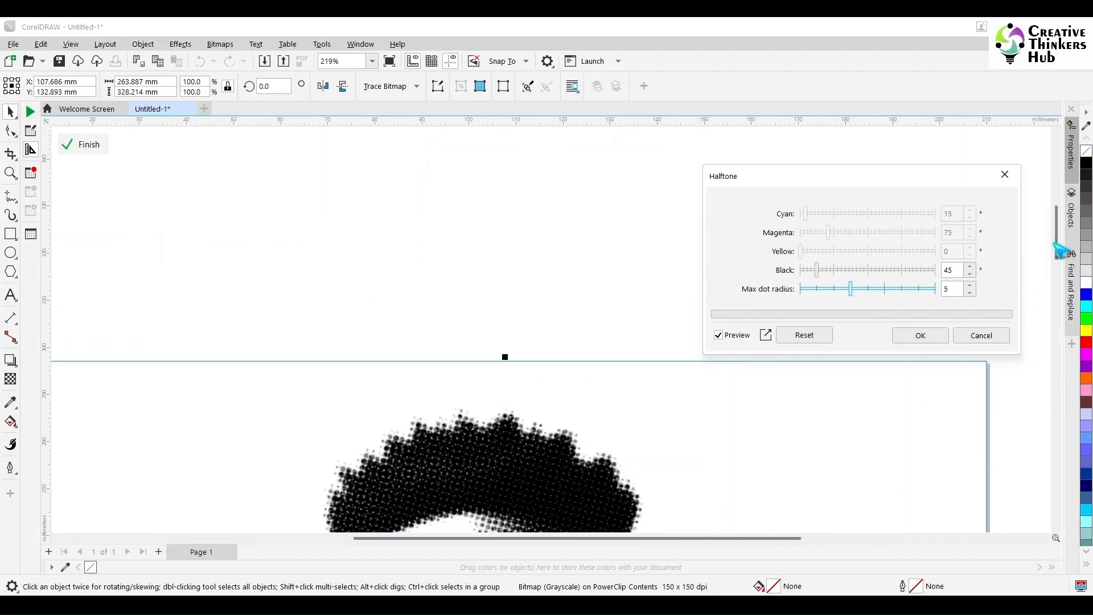
{"action": "left_click_drag", "start_coordinate": [449, 457], "coordinate": [471, 184]}
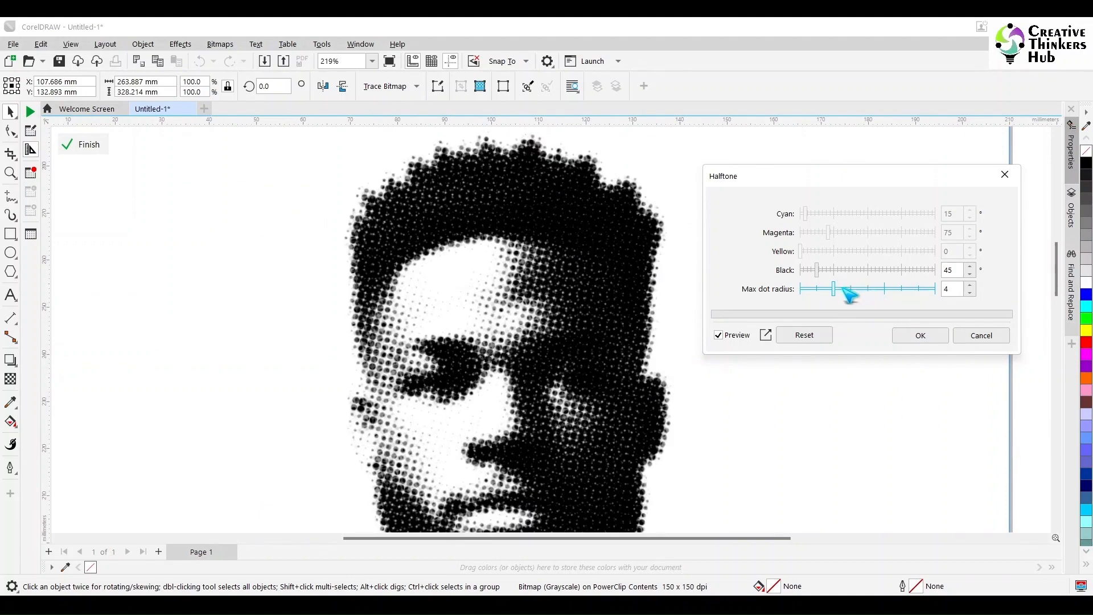
{"action": "left_click", "coordinate": [835, 271]}
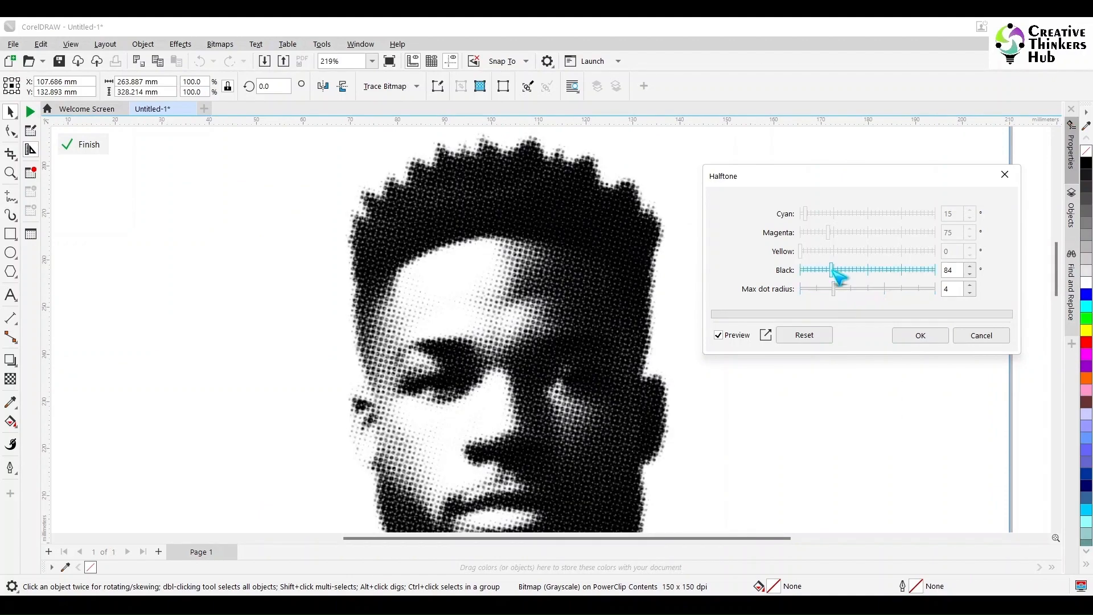
{"action": "left_click", "coordinate": [925, 336]}
{"action": "scroll", "coordinate": [737, 376], "scroll_direction": "down", "scroll_amount": 4}
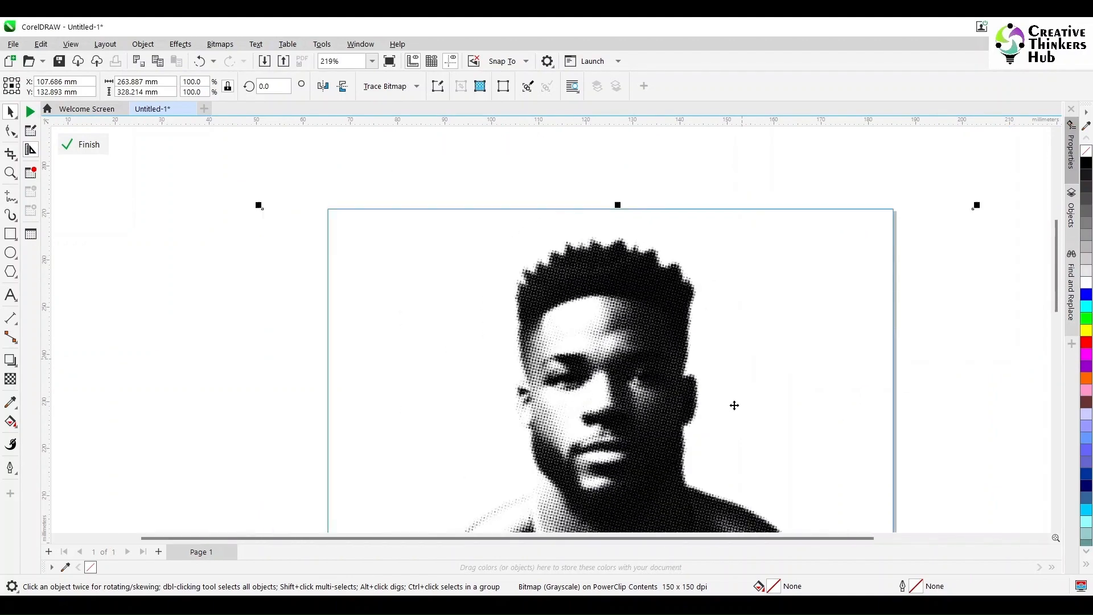
{"action": "left_click_drag", "start_coordinate": [1056, 264], "coordinate": [1054, 312]}
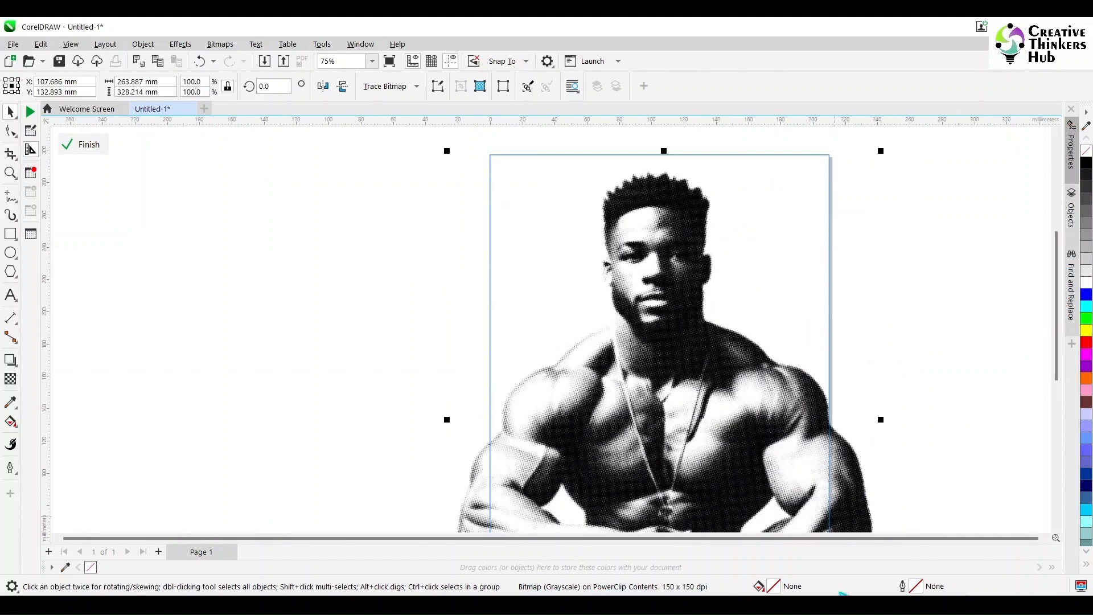
Convert the halftone image to a 300 dpi Black and White (1-bit) bitmap.
{"action": "left_click", "coordinate": [220, 43]}
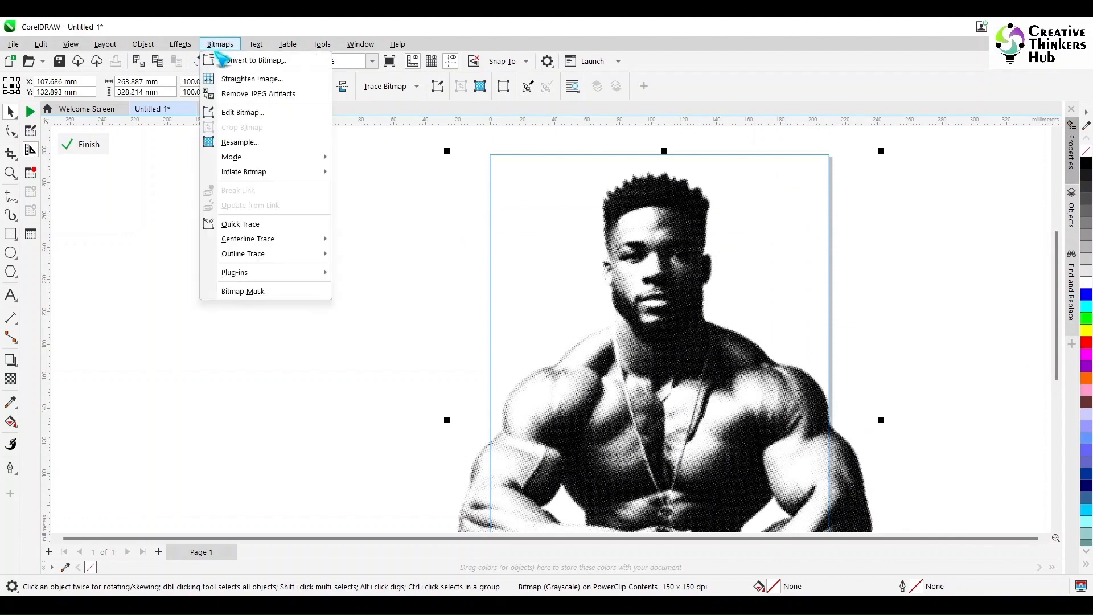
{"action": "left_click", "coordinate": [245, 59]}
{"action": "left_click", "coordinate": [543, 249]}
{"action": "left_click", "coordinate": [532, 310]}
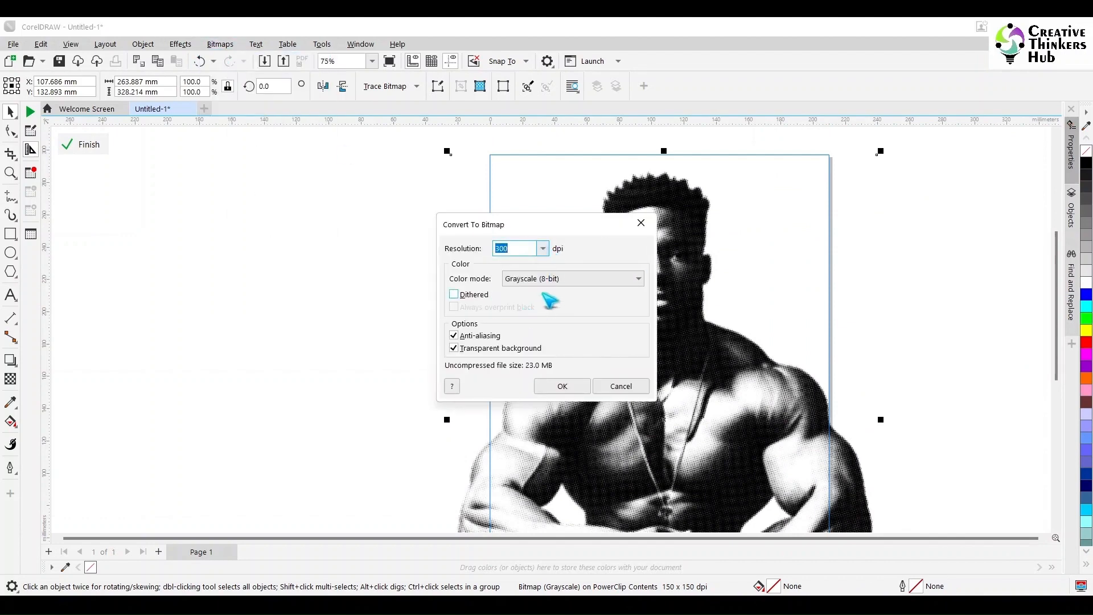
{"action": "left_click", "coordinate": [549, 278]}
{"action": "left_click", "coordinate": [547, 290]}
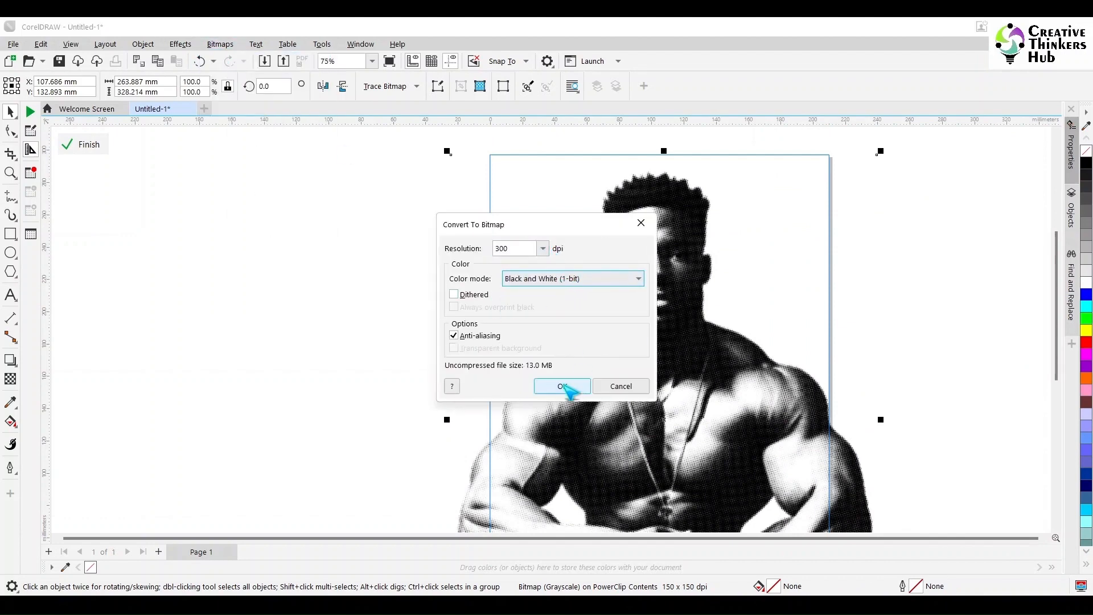
{"action": "left_click", "coordinate": [563, 386]}
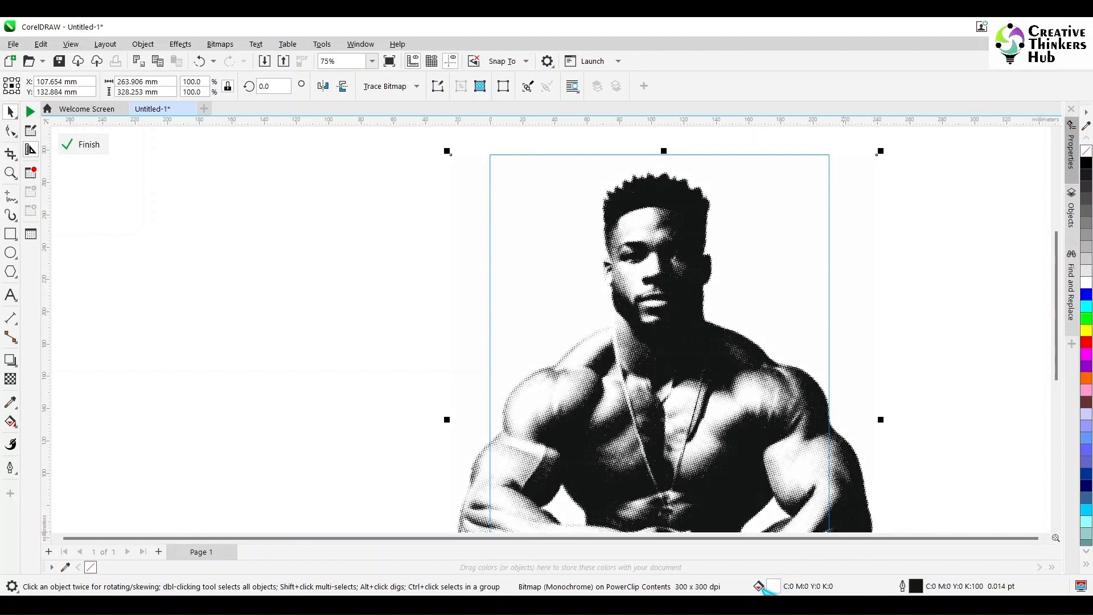
Try blue and gray as the monochrome bitmap's background color, with yellow and red as its foreground color.
{"action": "left_click", "coordinate": [931, 312]}
{"action": "left_click", "coordinate": [805, 380]}
{"action": "left_click", "coordinate": [1086, 296]}
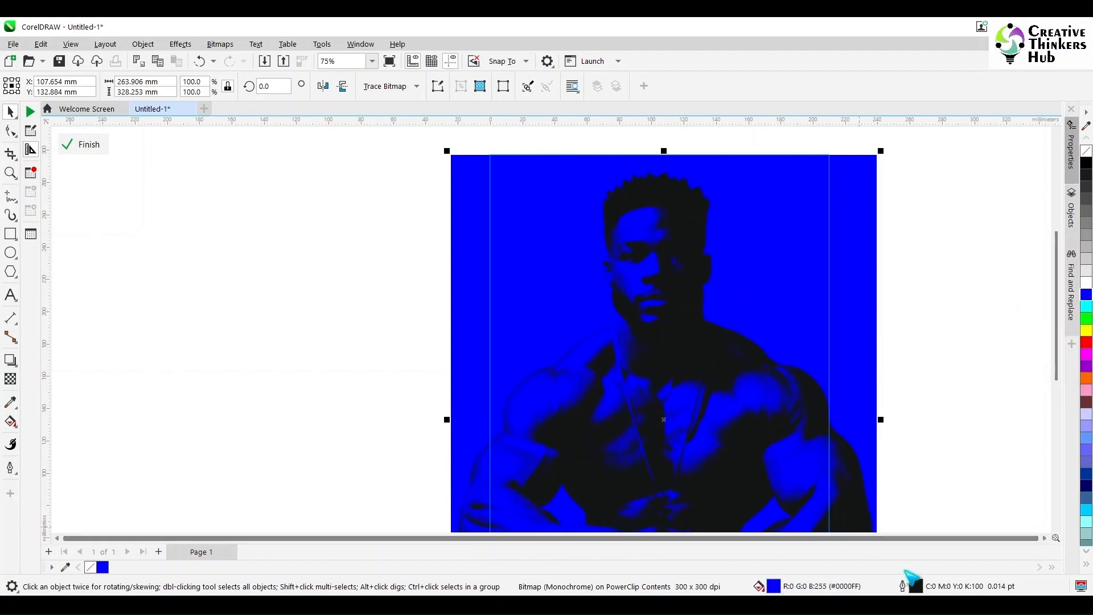
{"action": "right_click", "coordinate": [1086, 333]}
{"action": "right_click", "coordinate": [1087, 344]}
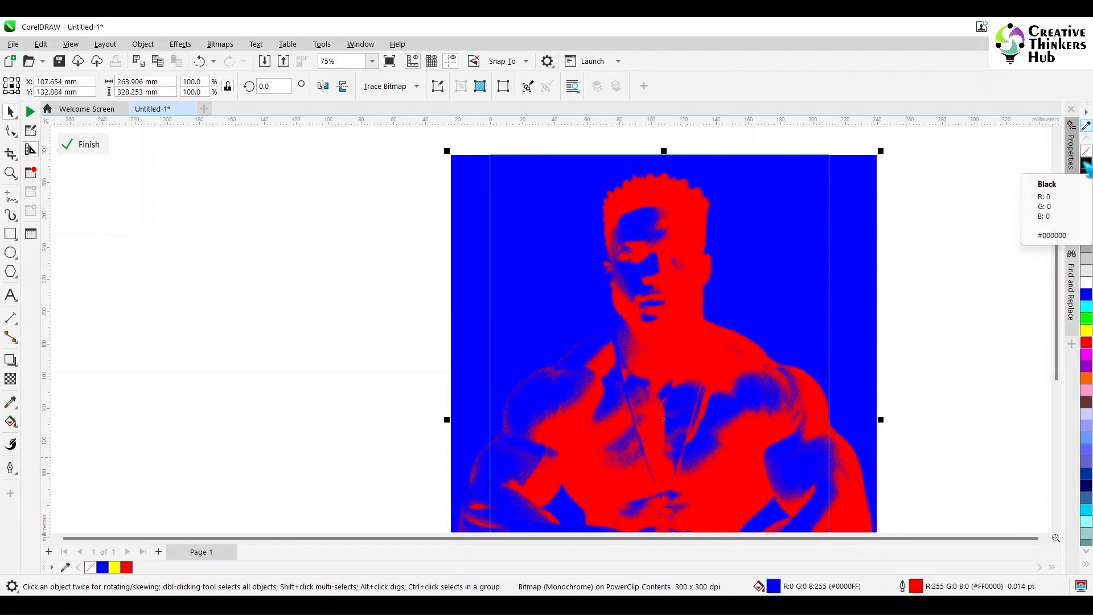
{"action": "left_click", "coordinate": [1087, 236]}
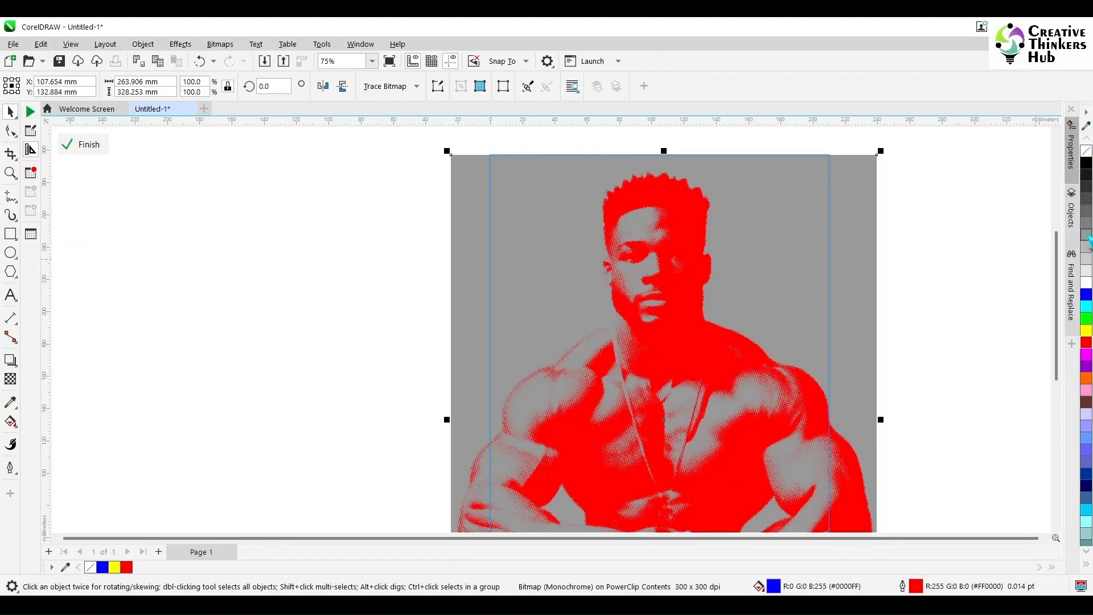
{"action": "left_click", "coordinate": [930, 316]}
Undo the trial background and foreground color changes on the monochrome bitmap.
{"action": "scroll", "coordinate": [931, 316], "scroll_direction": "down", "scroll_amount": 2}
{"action": "key", "text": "ctrl+z"}
{"action": "key", "text": "ctrl+z"}
{"action": "key", "text": "ctrl+z"}
{"action": "key", "text": "ctrl+z"}
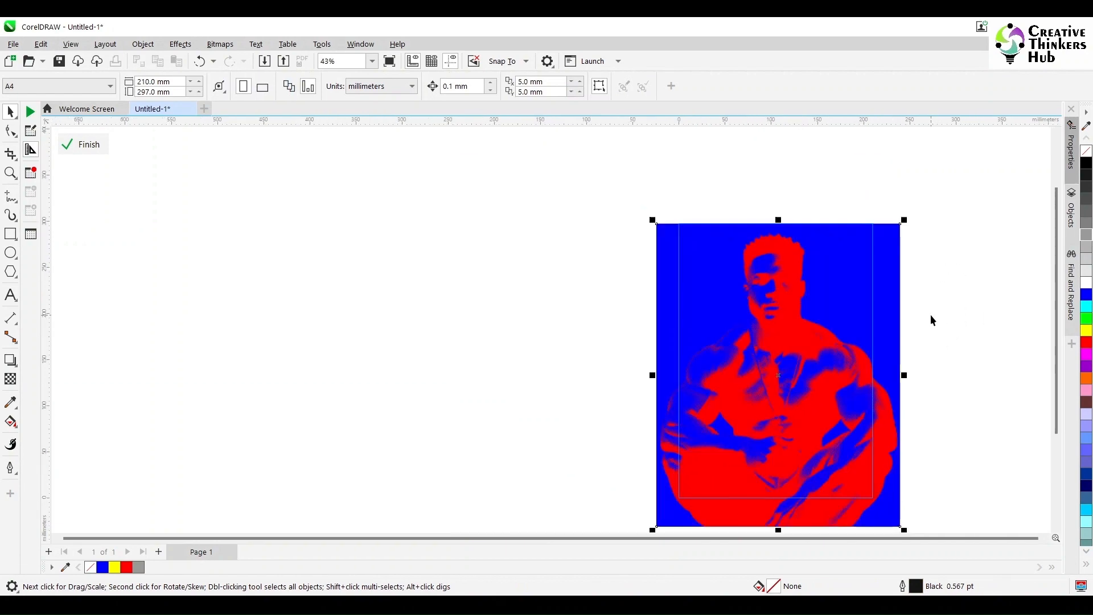
Remove the monochrome bitmap's background fill and finish editing the PowerClip contents.
{"action": "left_click", "coordinate": [972, 379]}
{"action": "left_click", "coordinate": [844, 269]}
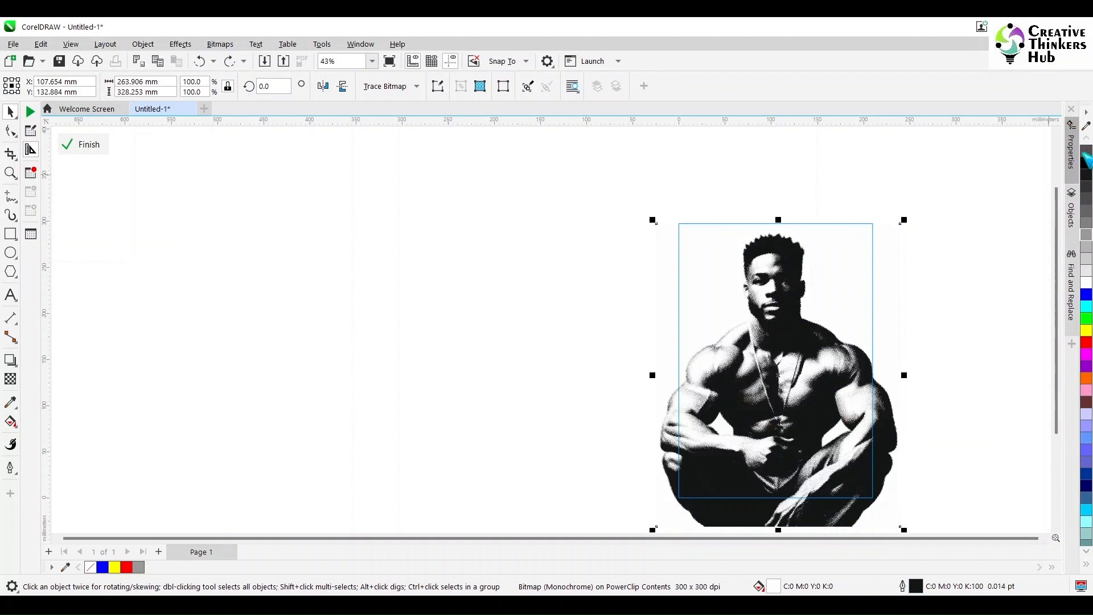
{"action": "left_click", "coordinate": [1085, 153]}
{"action": "left_click", "coordinate": [975, 372]}
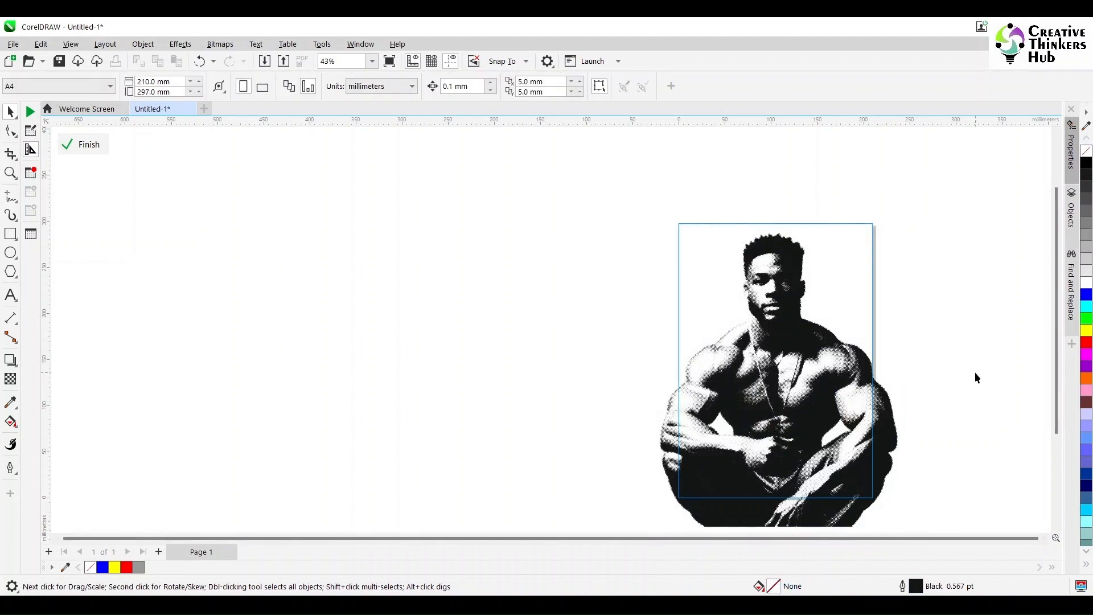
{"action": "left_click", "coordinate": [975, 371], "text": "ctrl"}
{"action": "left_click", "coordinate": [974, 371]}
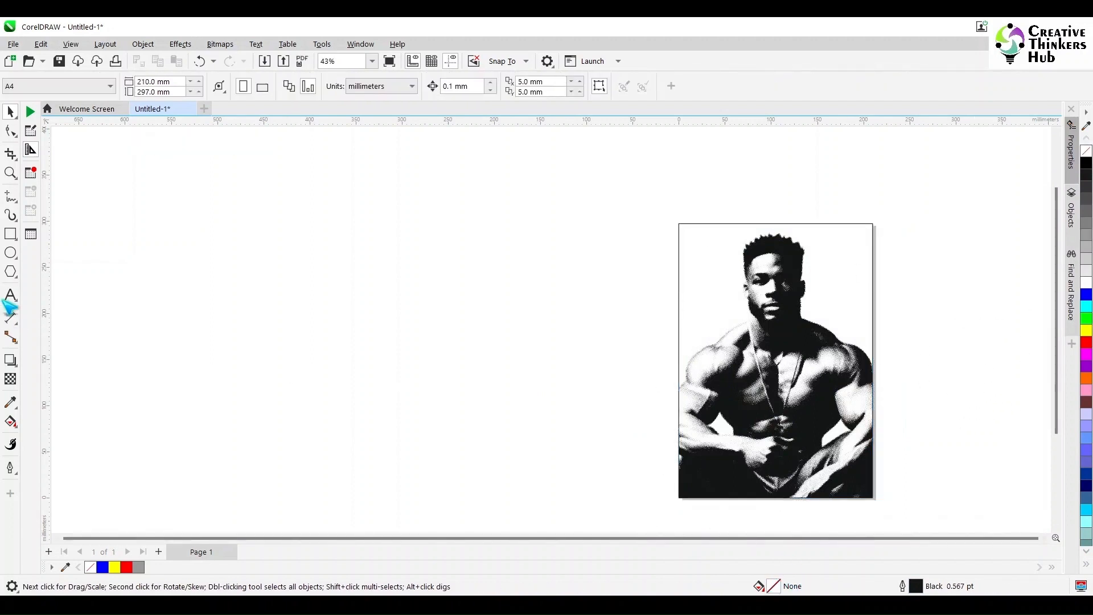
Add the title "Half Tone Man" beside the page, scale it to about 210 mm wide and apply the AR DESTINE font.
{"action": "key", "text": "F8"}
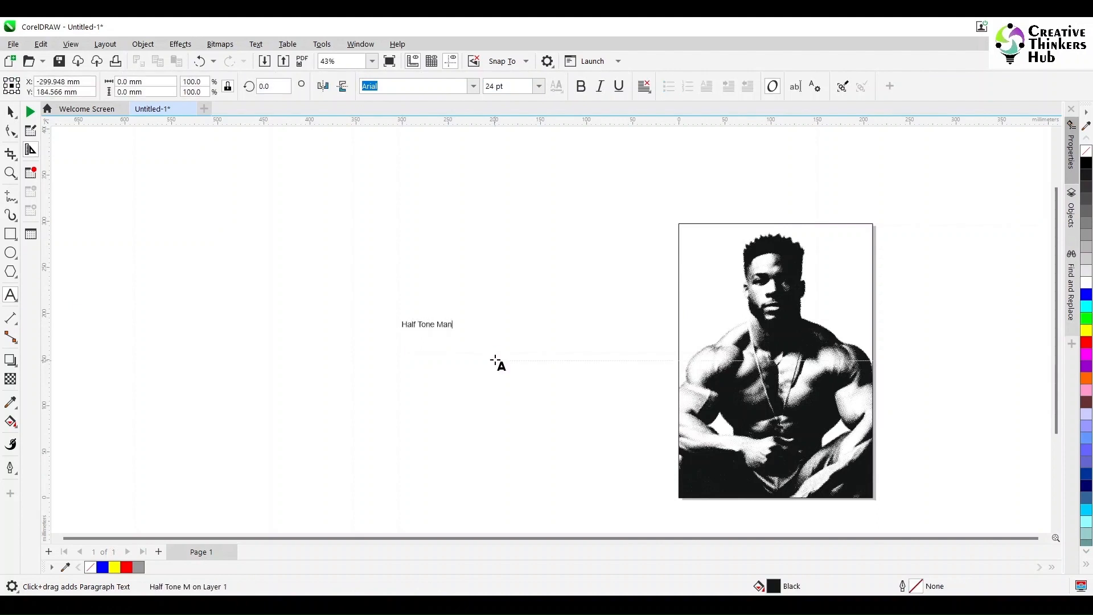
{"action": "left_click", "coordinate": [9, 110]}
{"action": "left_click_drag", "start_coordinate": [456, 317], "coordinate": [600, 265]}
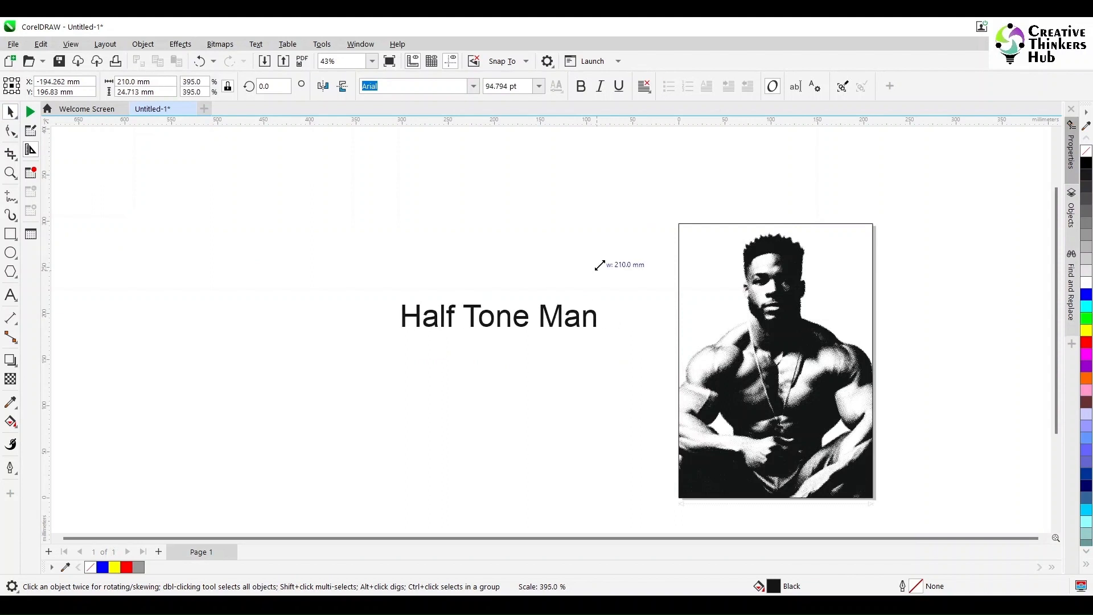
{"action": "left_click", "coordinate": [473, 86]}
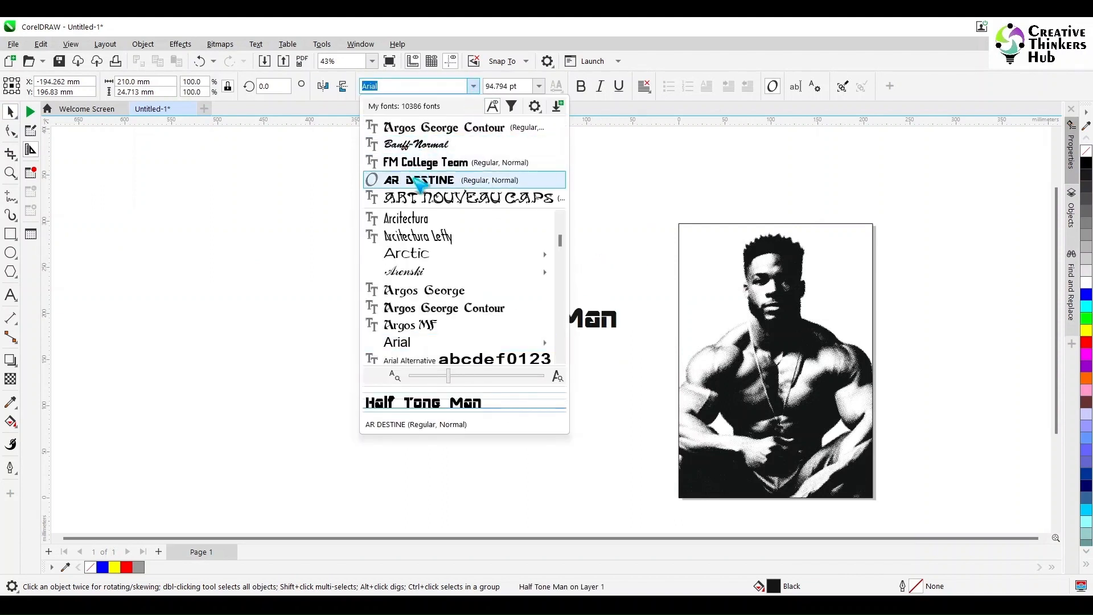
{"action": "left_click", "coordinate": [441, 180]}
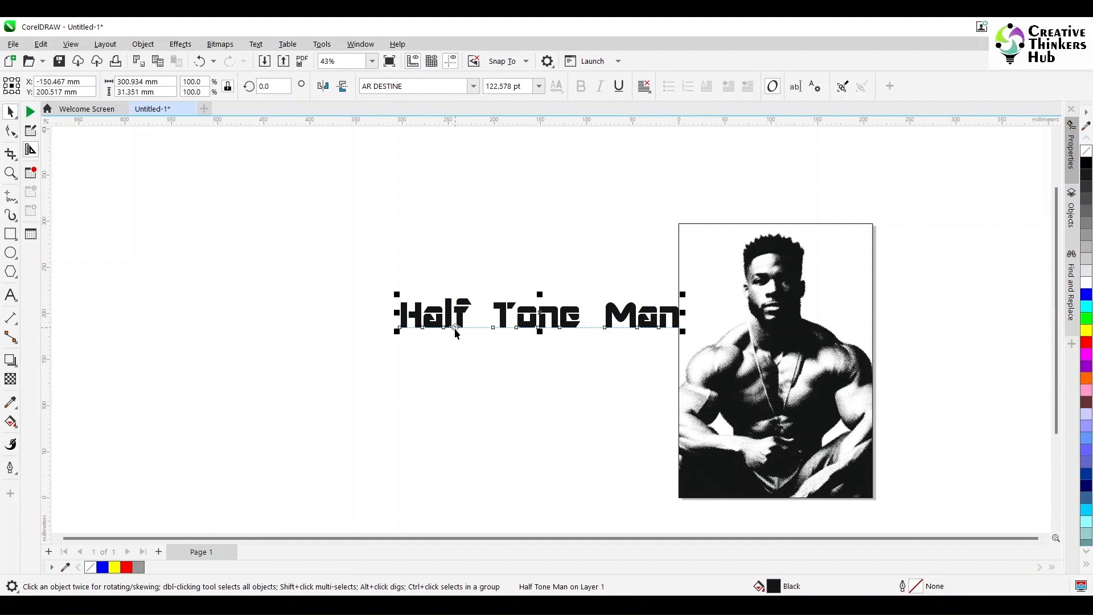
Convert the "Half Tone Man" text to a 300 dpi grayscale bitmap.
{"action": "left_click", "coordinate": [220, 44]}
{"action": "left_click", "coordinate": [239, 66]}
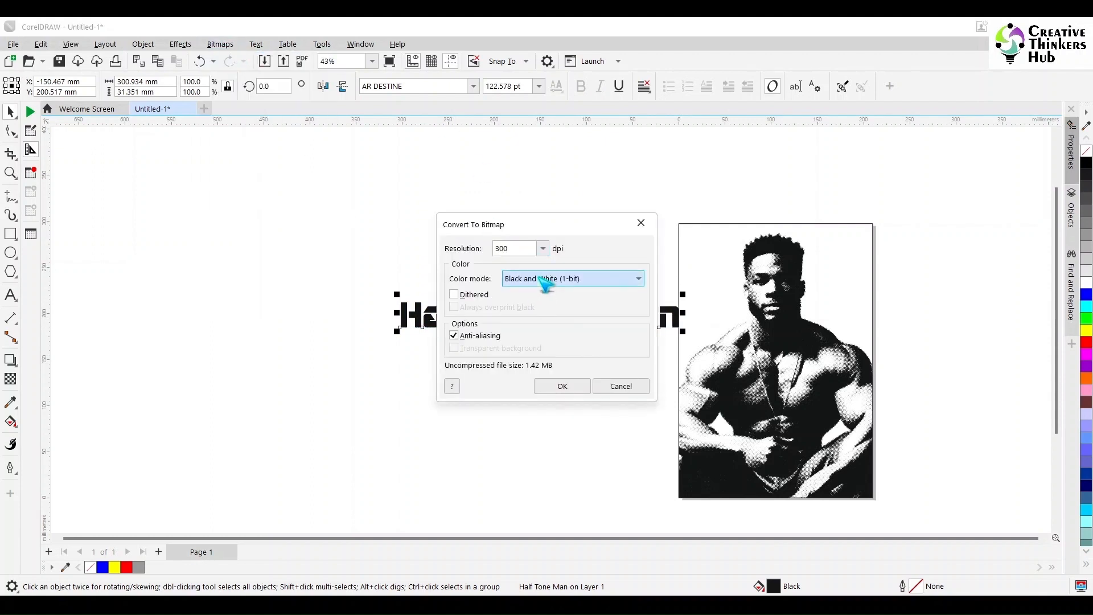
{"action": "left_click", "coordinate": [547, 282]}
{"action": "left_click", "coordinate": [546, 302]}
{"action": "left_click", "coordinate": [549, 386]}
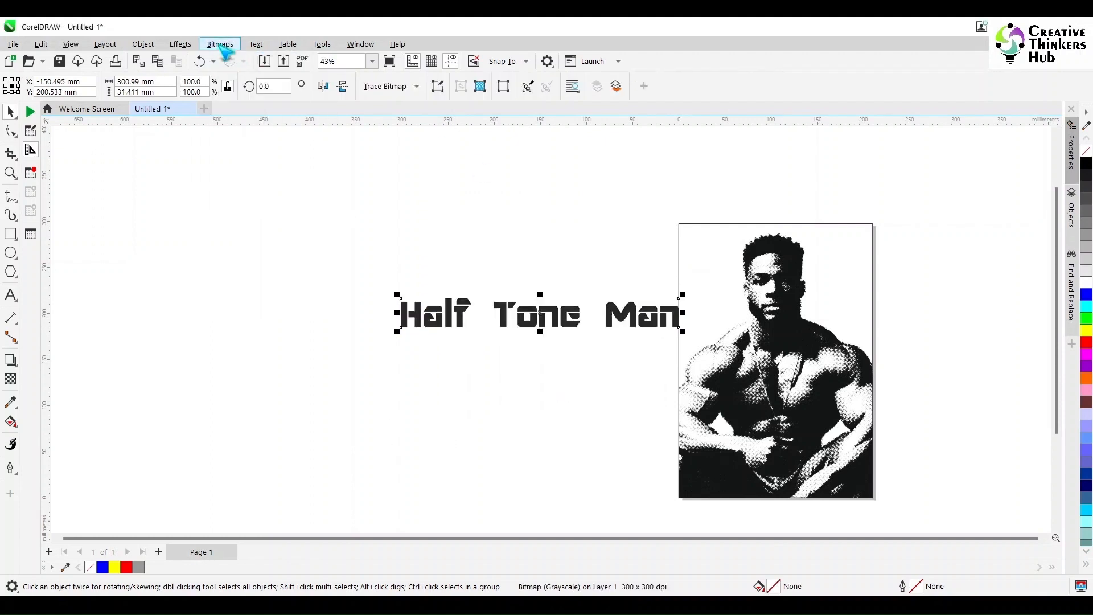
{"action": "left_click", "coordinate": [180, 44]}
{"action": "mouse_move", "coordinate": [216, 157]}
{"action": "left_click", "coordinate": [312, 169]}
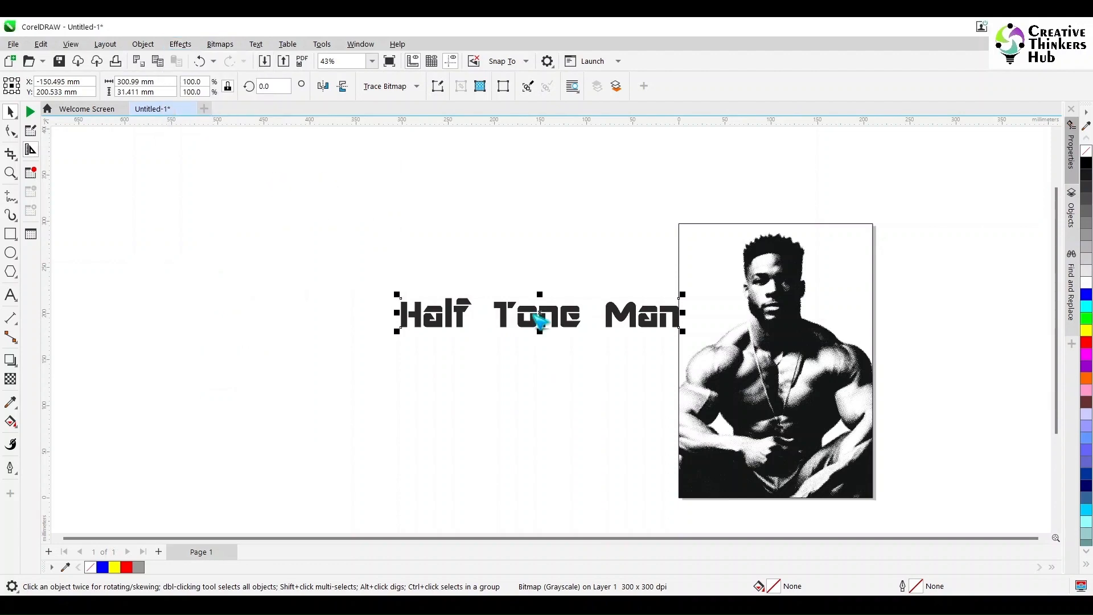
{"action": "left_click_drag", "start_coordinate": [562, 223], "coordinate": [306, 219]}
{"action": "scroll", "coordinate": [556, 308], "scroll_direction": "up", "scroll_amount": 10}
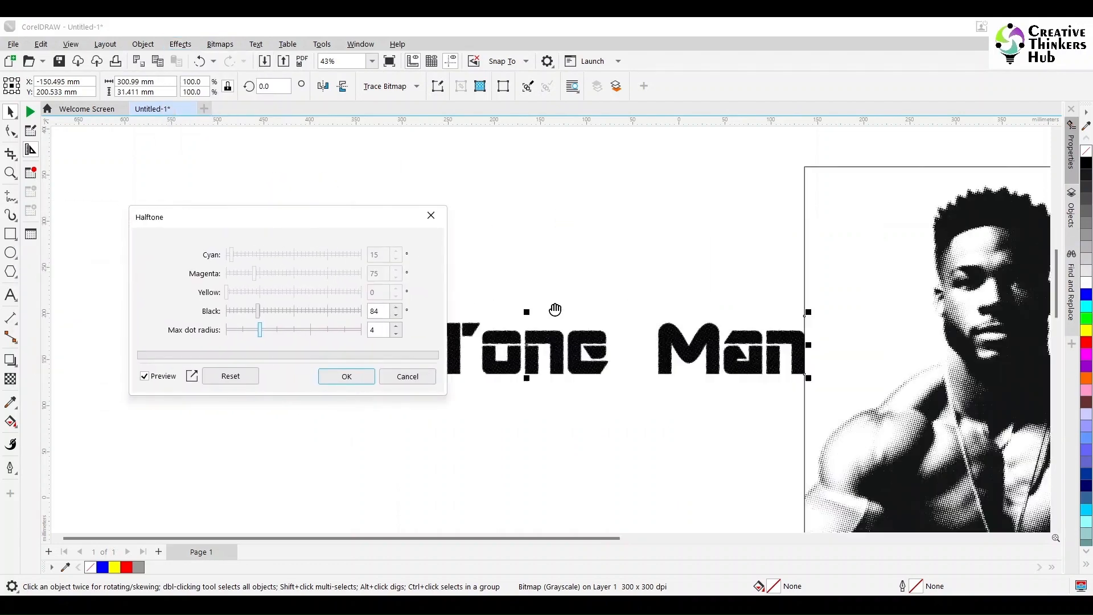
{"action": "left_click", "coordinate": [291, 331]}
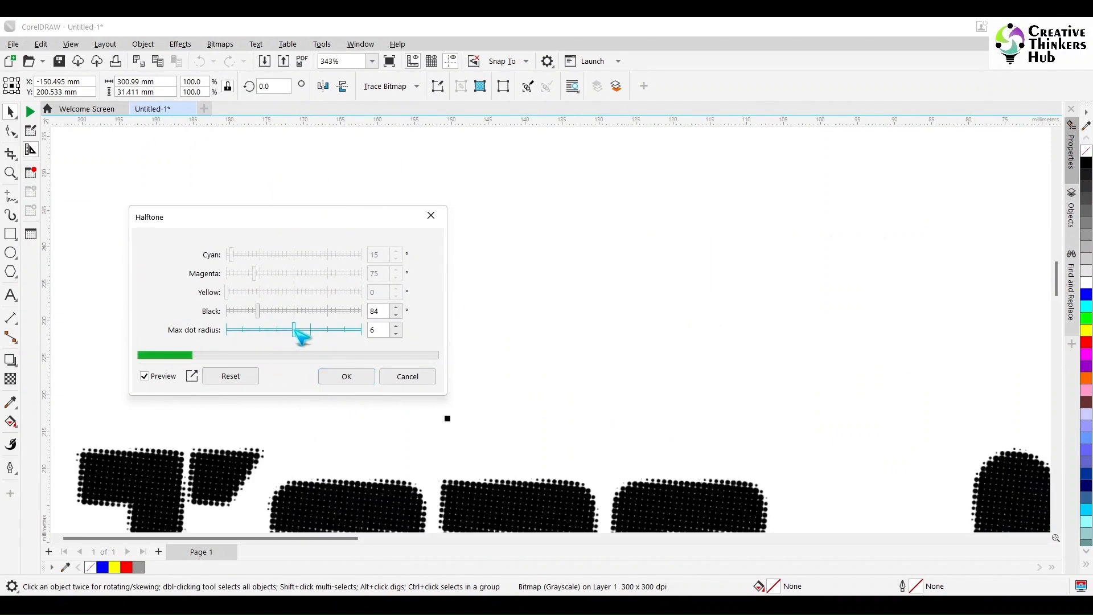
{"action": "left_click", "coordinate": [415, 379]}
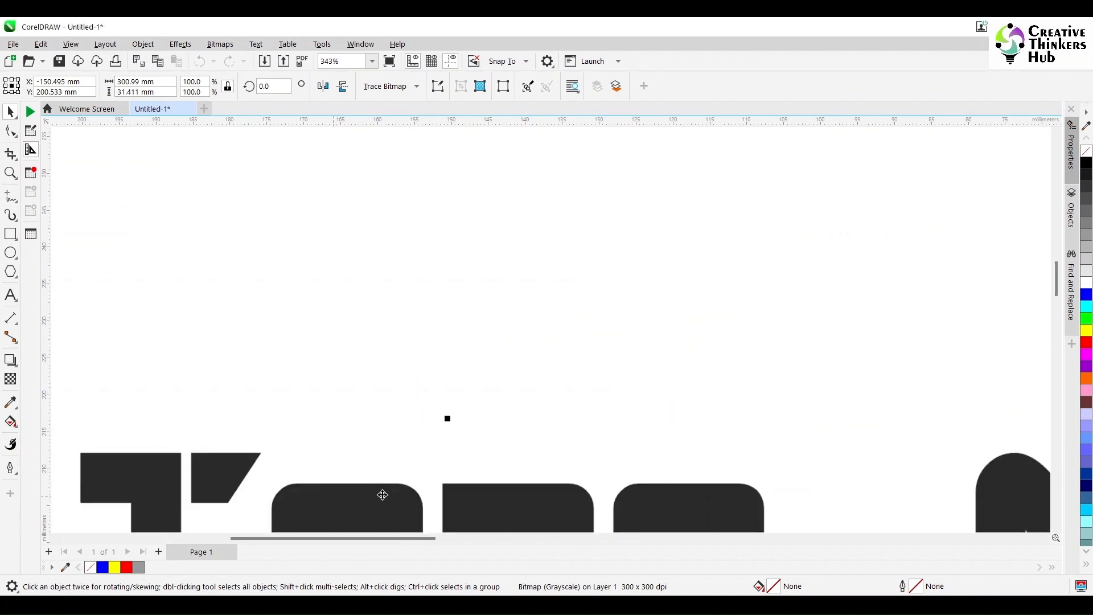
Apply a Gaussian Blur with a radius of 8.4 pixels to the title bitmap.
{"action": "scroll", "coordinate": [503, 261], "scroll_direction": "down", "scroll_amount": 3}
{"action": "left_click", "coordinate": [220, 44]}
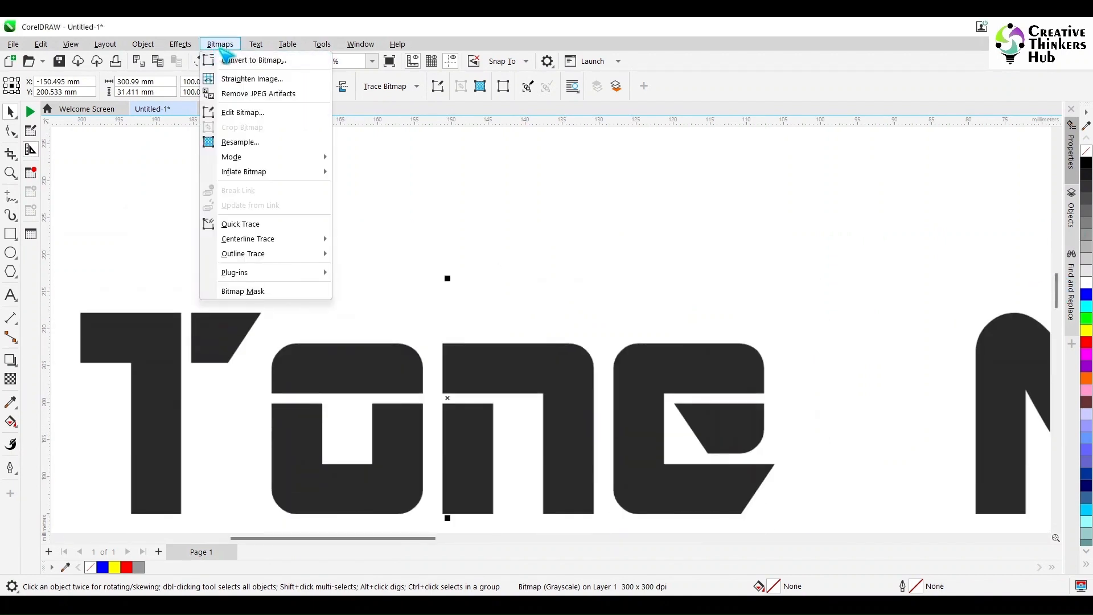
{"action": "mouse_move", "coordinate": [205, 123]}
{"action": "left_click", "coordinate": [313, 160]}
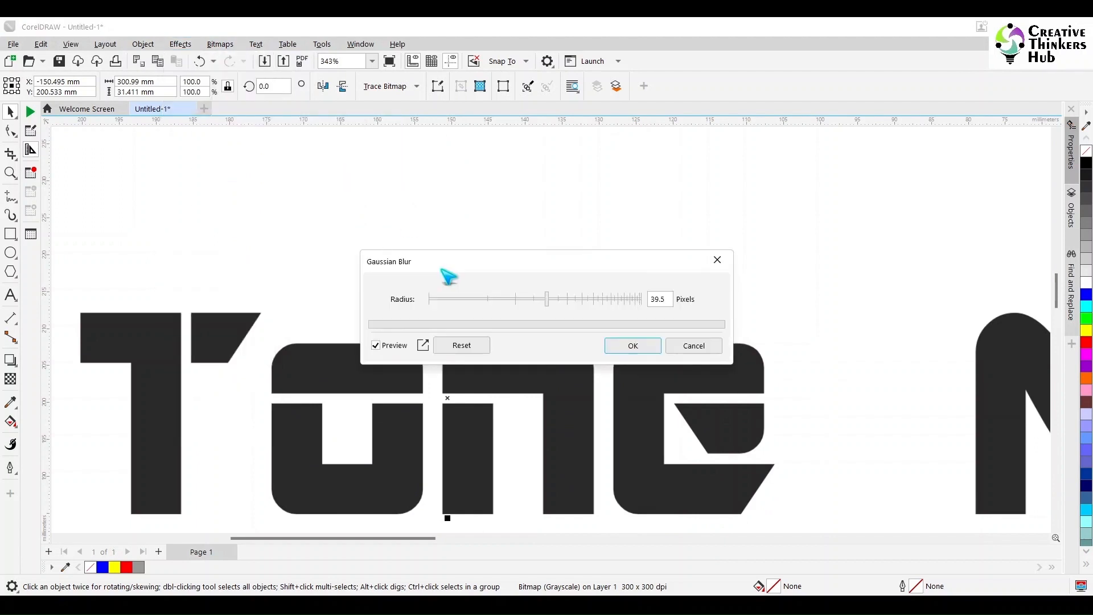
{"action": "left_click", "coordinate": [484, 209]}
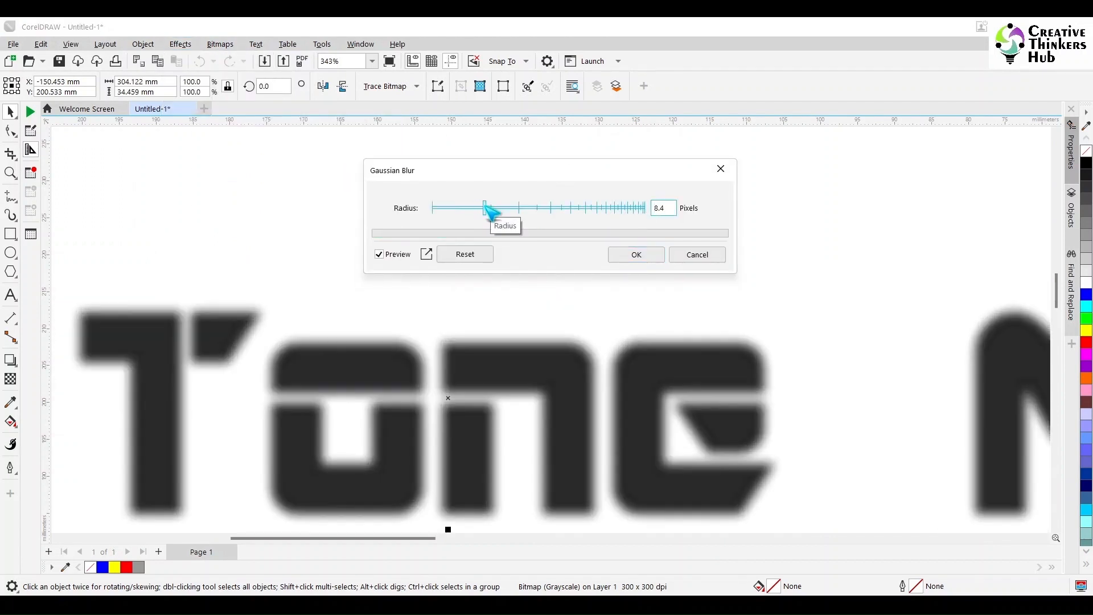
{"action": "left_click", "coordinate": [636, 254]}
Apply a Halftone effect to the blurred title with black at 84° and a max dot radius of 4.
{"action": "left_click", "coordinate": [181, 45]}
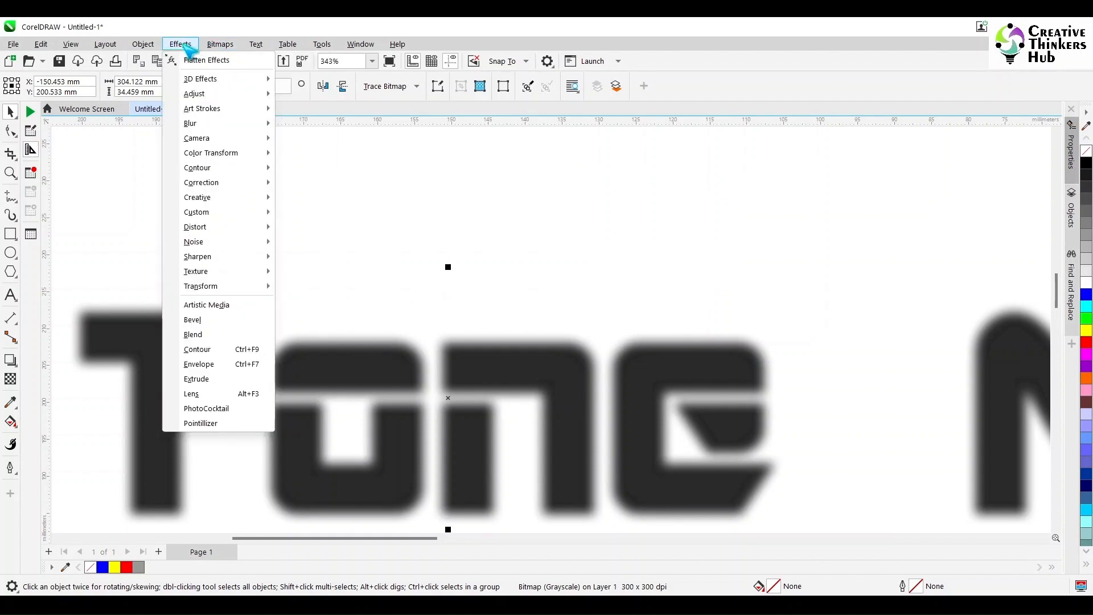
{"action": "mouse_move", "coordinate": [239, 152]}
{"action": "left_click", "coordinate": [316, 169]}
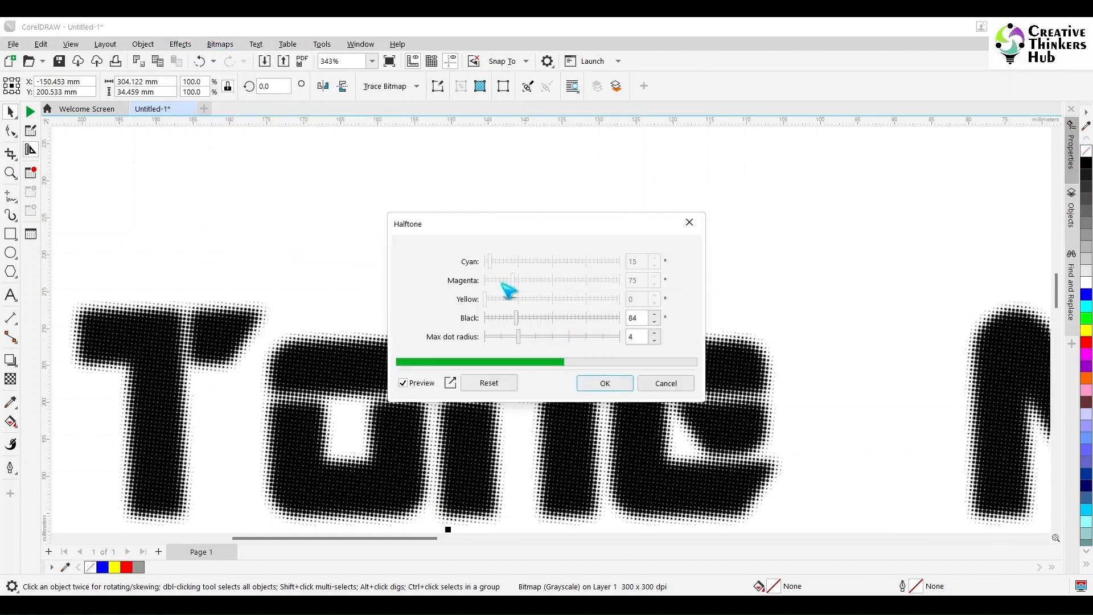
{"action": "left_click_drag", "start_coordinate": [549, 224], "coordinate": [552, 141]}
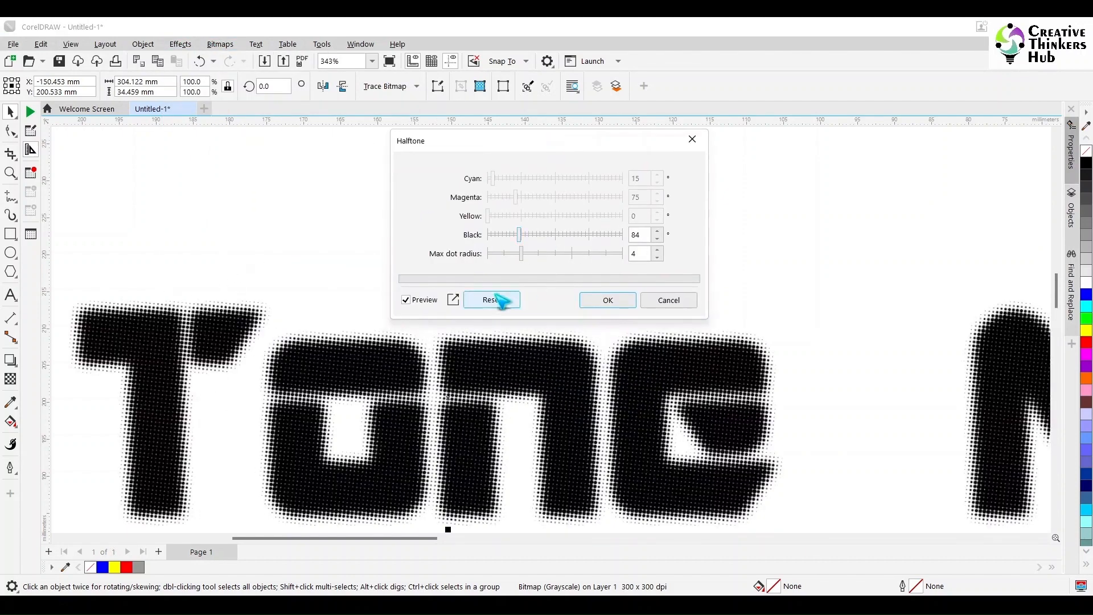
{"action": "left_click", "coordinate": [608, 300]}
{"action": "scroll", "coordinate": [592, 316], "scroll_direction": "down", "scroll_amount": 5}
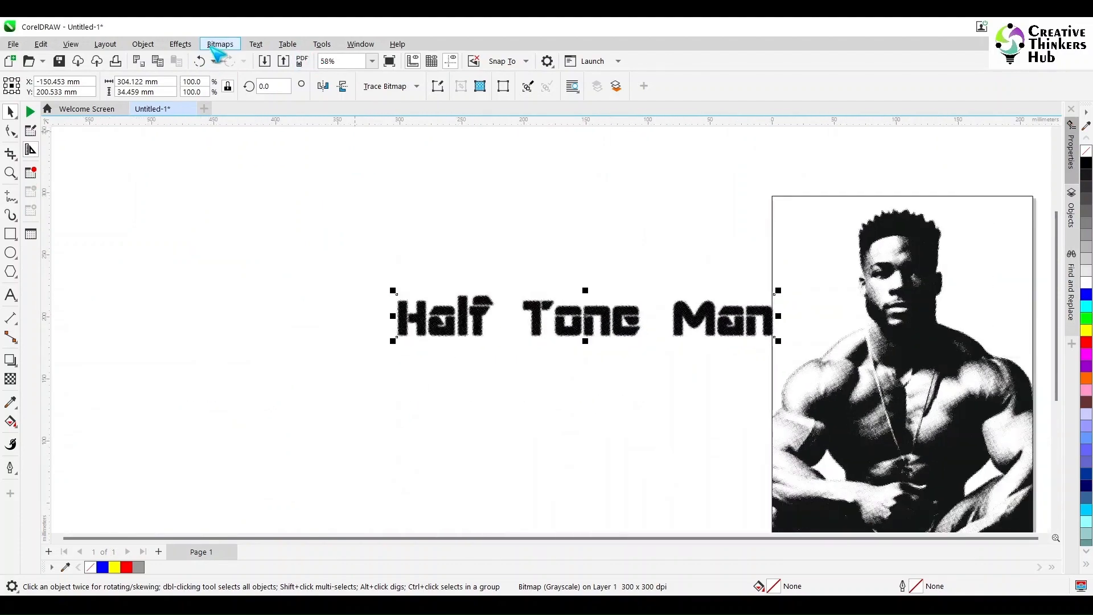
Convert the halftone title to a 300 dpi Black and White (1-bit) bitmap.
{"action": "left_click", "coordinate": [219, 43]}
{"action": "left_click", "coordinate": [254, 60]}
{"action": "left_click", "coordinate": [586, 278]}
{"action": "left_click", "coordinate": [546, 292]}
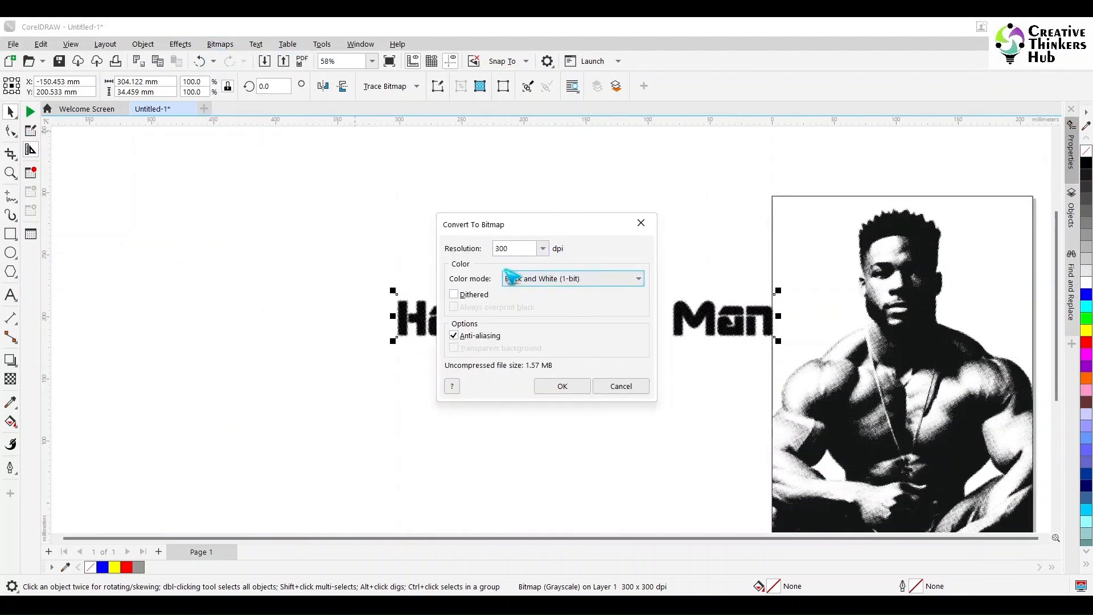
{"action": "left_click", "coordinate": [564, 386]}
{"action": "scroll", "coordinate": [564, 399], "scroll_direction": "up", "scroll_amount": 5}
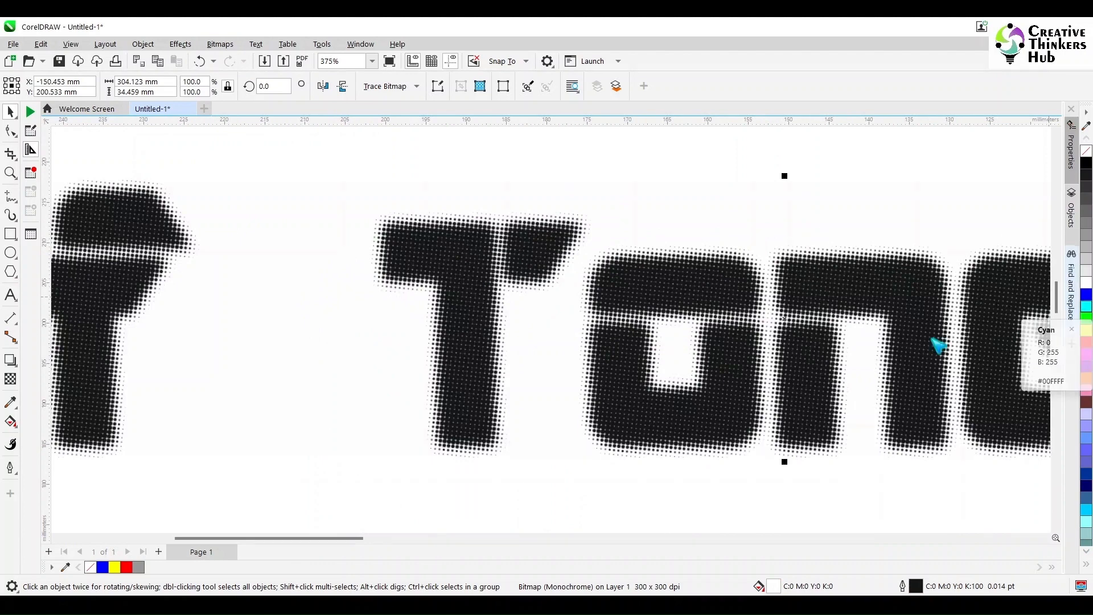
Give the title bitmap a cyan foreground and no background, and place it over the man's torso on the page.
{"action": "scroll", "coordinate": [666, 399], "scroll_direction": "down", "scroll_amount": 3}
{"action": "left_click", "coordinate": [666, 399]}
{"action": "left_click_drag", "start_coordinate": [666, 398], "coordinate": [620, 283]}
{"action": "left_click", "coordinate": [1086, 307]}
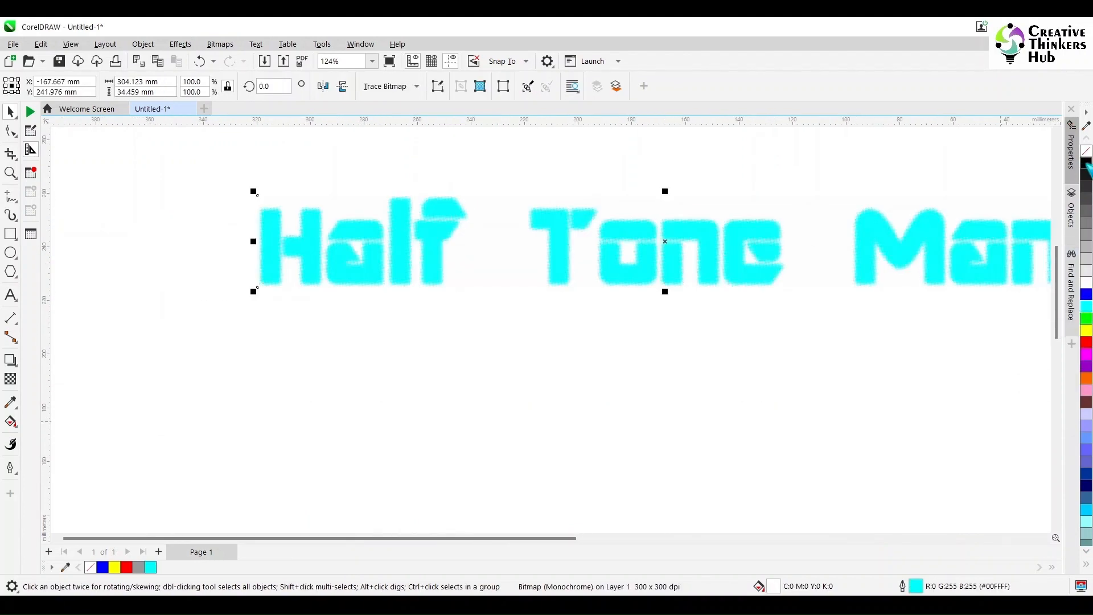
{"action": "scroll", "coordinate": [670, 398], "scroll_direction": "down", "scroll_amount": 5}
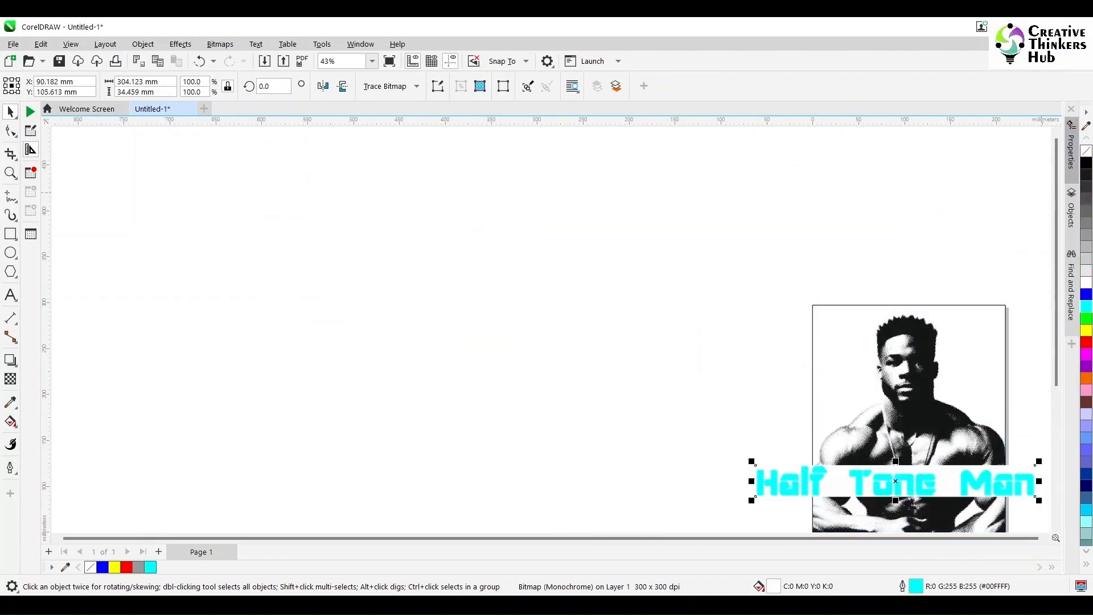
{"action": "left_click", "coordinate": [626, 307]}
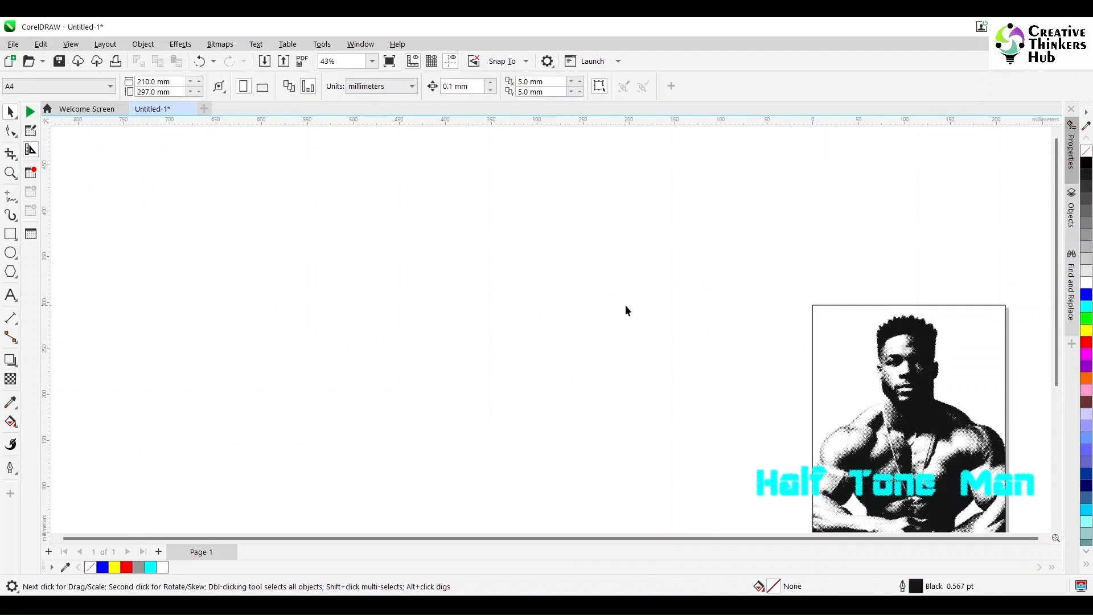
Scale the cyan title to about 203 mm wide so it fits within the page width across the man's chest.
{"action": "scroll", "coordinate": [734, 379], "scroll_direction": "down", "scroll_amount": 1}
{"action": "left_click_drag", "start_coordinate": [1057, 404], "coordinate": [1060, 443]}
{"action": "left_click", "coordinate": [846, 390]}
{"action": "scroll", "coordinate": [846, 390], "scroll_direction": "up", "scroll_amount": 6}
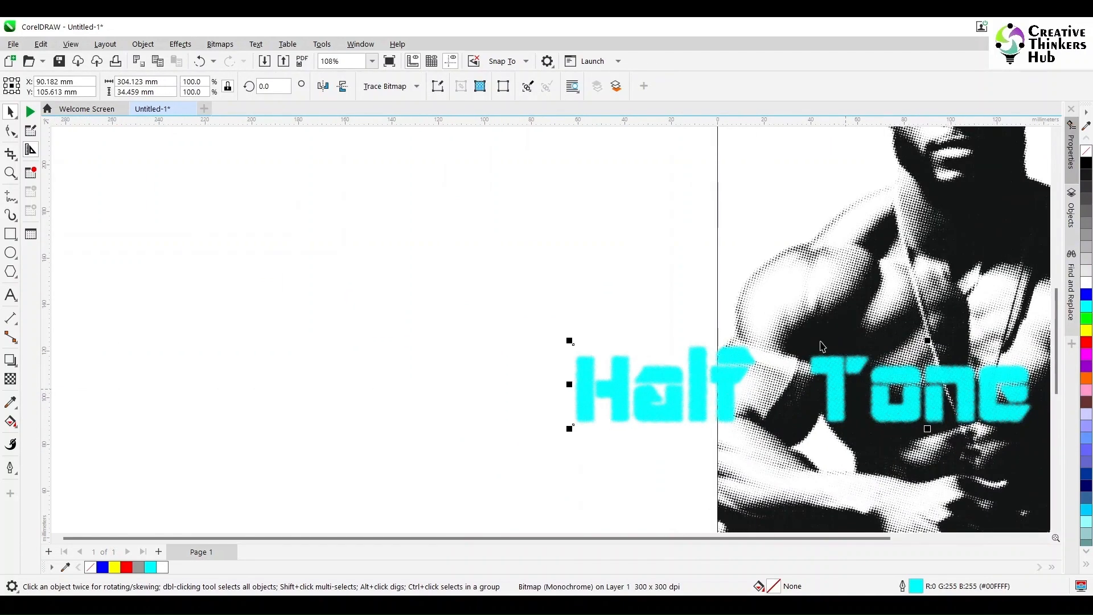
{"action": "scroll", "coordinate": [791, 409], "scroll_direction": "down", "scroll_amount": 5}
{"action": "left_click_drag", "start_coordinate": [703, 418], "coordinate": [764, 412]}
{"action": "left_click_drag", "start_coordinate": [983, 414], "coordinate": [954, 409]}
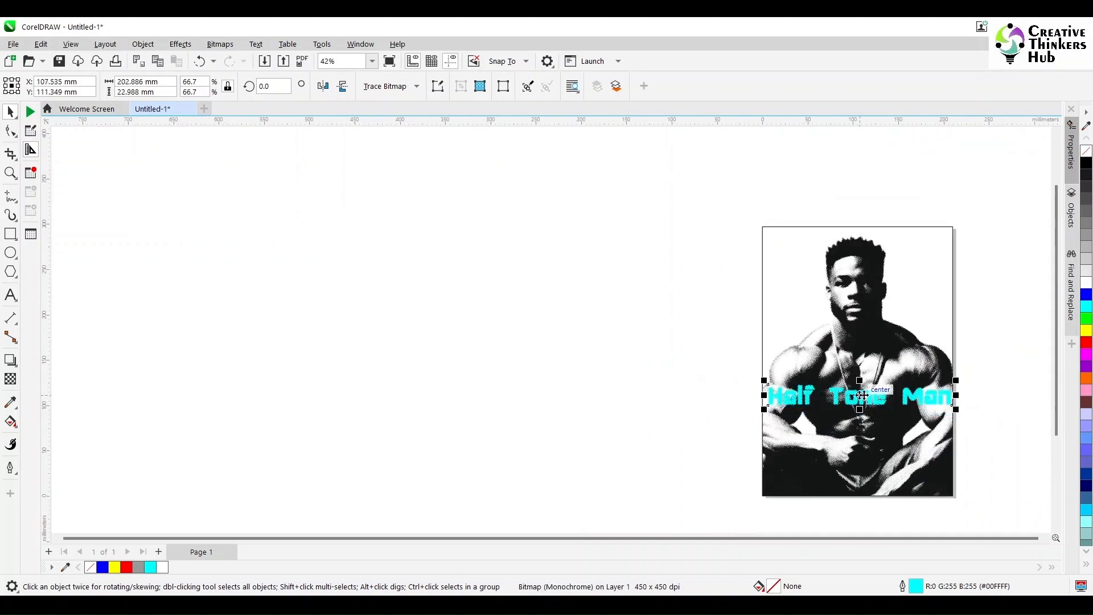
Place three stacked copies of the cyan title on the empty area beside the page.
{"action": "scroll", "coordinate": [861, 395], "scroll_direction": "up", "scroll_amount": 4}
{"action": "left_click_drag", "start_coordinate": [861, 395], "coordinate": [390, 305]}
{"action": "right_click", "coordinate": [390, 305]}
{"action": "left_click_drag", "start_coordinate": [390, 305], "coordinate": [391, 247]}
{"action": "right_click", "coordinate": [391, 247]}
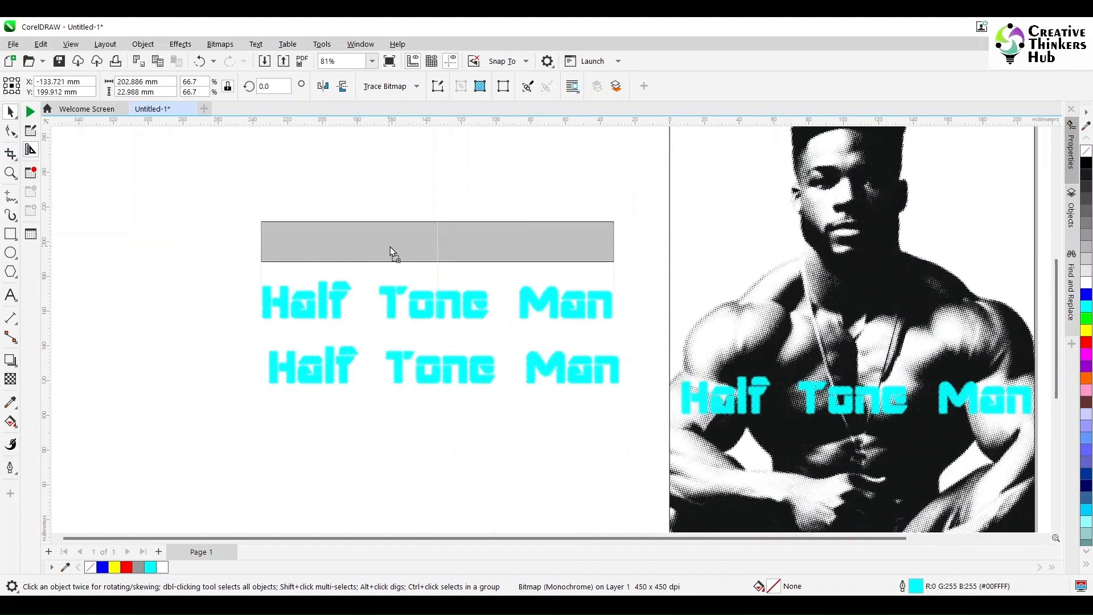
Crop the upper title copy to the word "Half" and the middle copy to the word "Tone".
{"action": "key", "text": "c"}
{"action": "left_click_drag", "start_coordinate": [261, 221], "coordinate": [490, 321]}
{"action": "left_click", "coordinate": [85, 147]}
{"action": "key", "text": "space"}
{"action": "left_click", "coordinate": [298, 288]}
{"action": "left_click", "coordinate": [10, 154]}
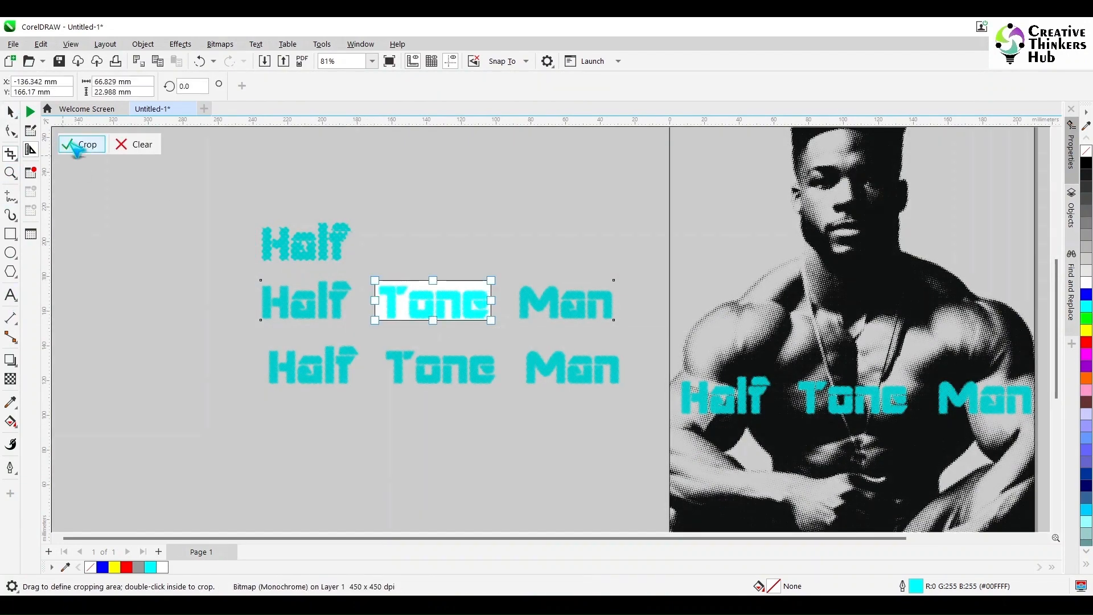
{"action": "left_click", "coordinate": [80, 144]}
{"action": "key", "text": "space"}
Crop the lowest title copy to the word "Man".
{"action": "left_click", "coordinate": [558, 368]}
{"action": "left_click", "coordinate": [10, 153]}
{"action": "left_click_drag", "start_coordinate": [622, 385], "coordinate": [523, 344]}
{"action": "left_click", "coordinate": [85, 144]}
{"action": "key", "text": "space"}
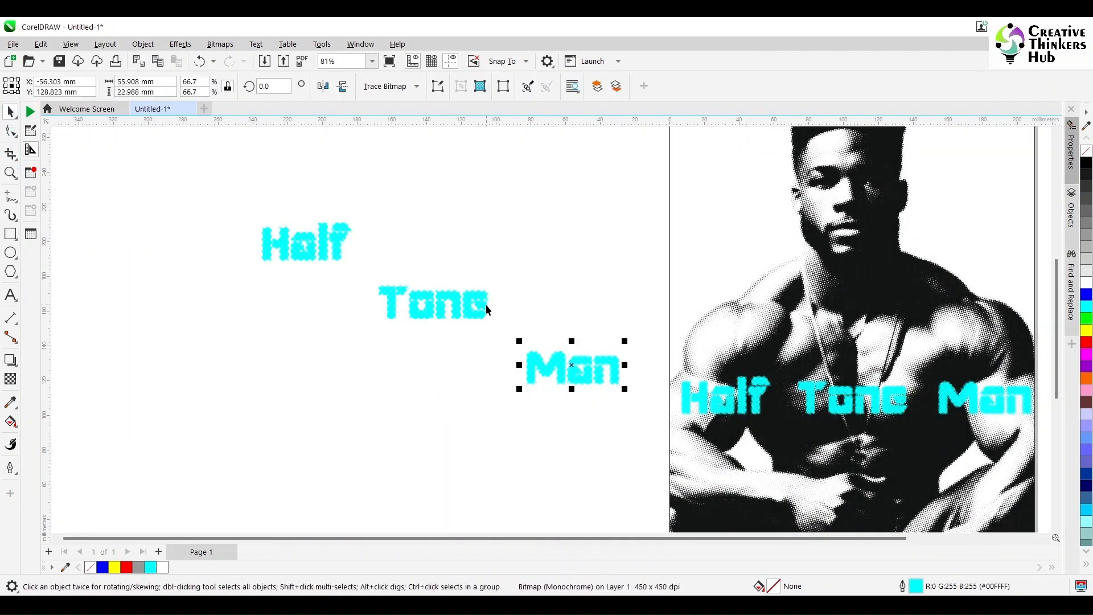
Stagger the words Half, Tone and Man close together in a descending diagonal and show the Align and Distribute options.
{"action": "left_click_drag", "start_coordinate": [480, 313], "coordinate": [424, 296]}
{"action": "left_click_drag", "start_coordinate": [586, 381], "coordinate": [458, 332]}
{"action": "left_click_drag", "start_coordinate": [526, 202], "coordinate": [230, 371]}
{"action": "left_click", "coordinate": [793, 86]}
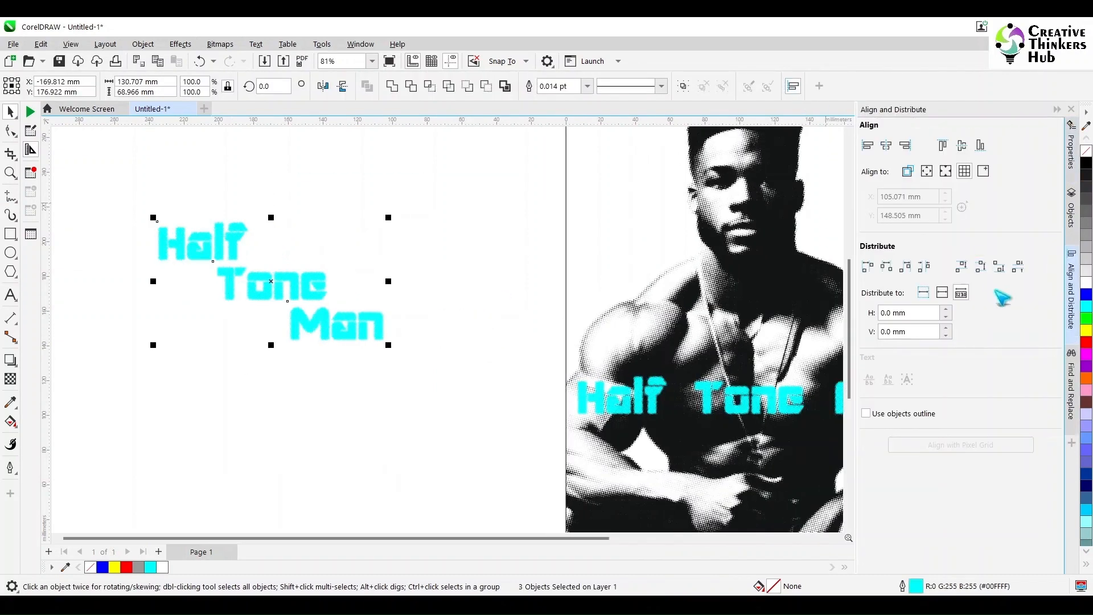
{"action": "left_click", "coordinate": [459, 298]}
Delete the single-line "Half Tone Man" title from the poster.
{"action": "left_click", "coordinate": [614, 397]}
{"action": "key", "text": "Delete"}
{"action": "key", "text": "F4"}
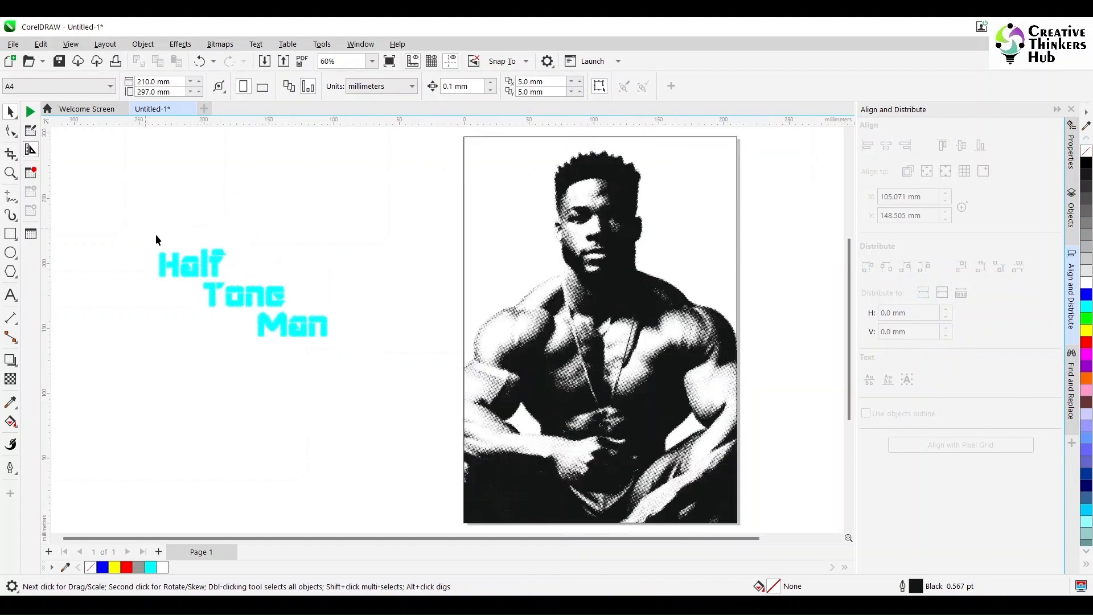
Move the three staggered words onto the poster's lower part and enlarge them to nearly the page width.
{"action": "left_click_drag", "start_coordinate": [156, 234], "coordinate": [347, 353]}
{"action": "left_click_drag", "start_coordinate": [297, 319], "coordinate": [695, 493]}
{"action": "left_click_drag", "start_coordinate": [554, 421], "coordinate": [473, 377]}
{"action": "left_click", "coordinate": [376, 372]}
{"action": "left_click", "coordinate": [1056, 110]}
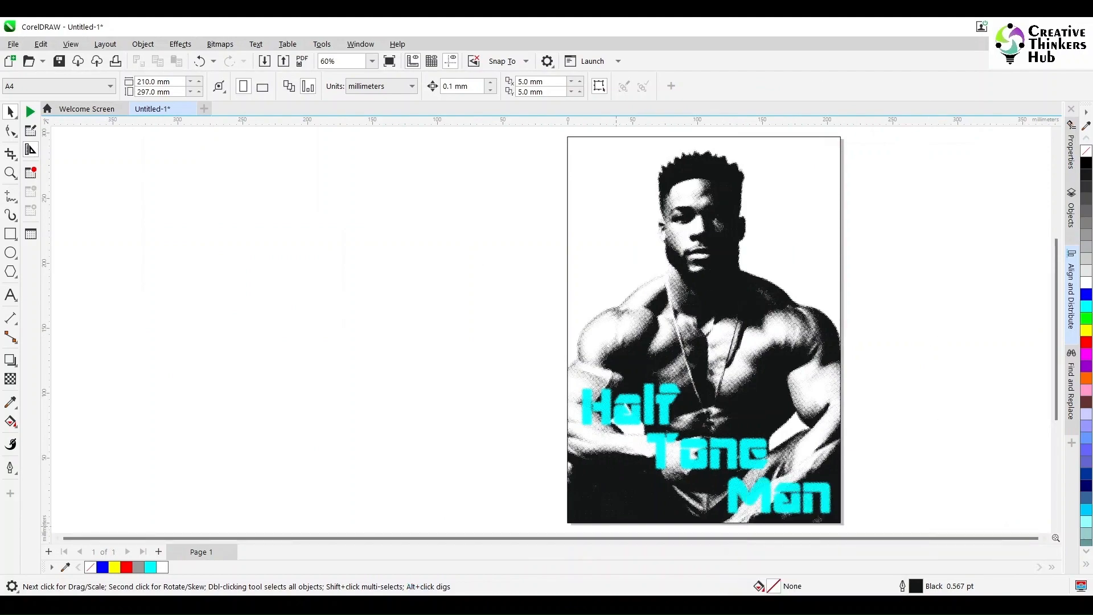
Open the file T-shirt Actual ferma design from the CTH cdr files folder.
{"action": "mouse_move", "coordinate": [416, 596]}
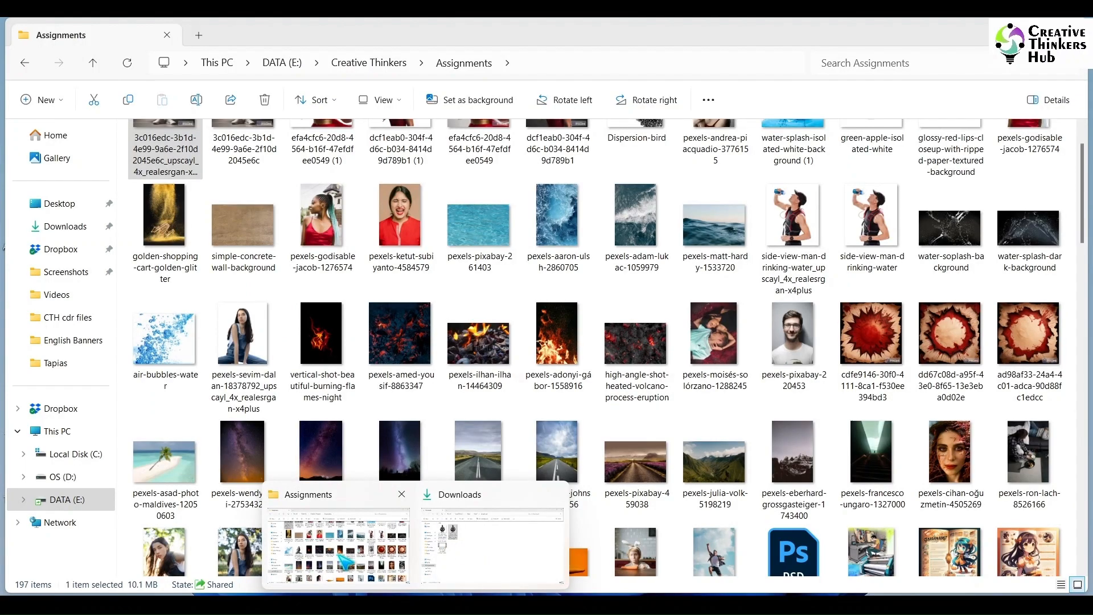
{"action": "left_click", "coordinate": [342, 555]}
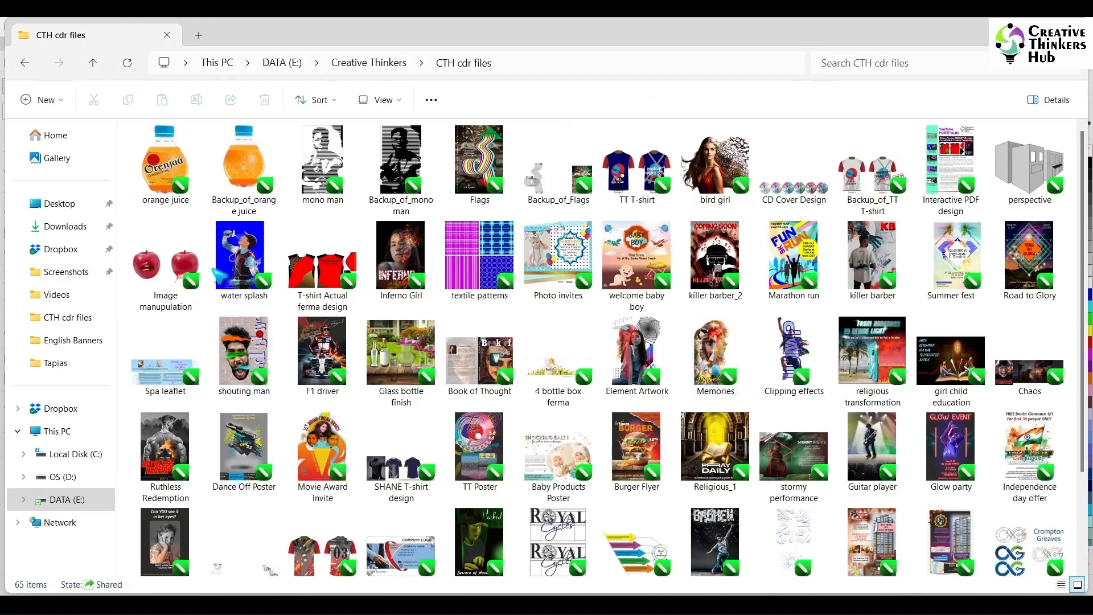
{"action": "double_click", "coordinate": [333, 285]}
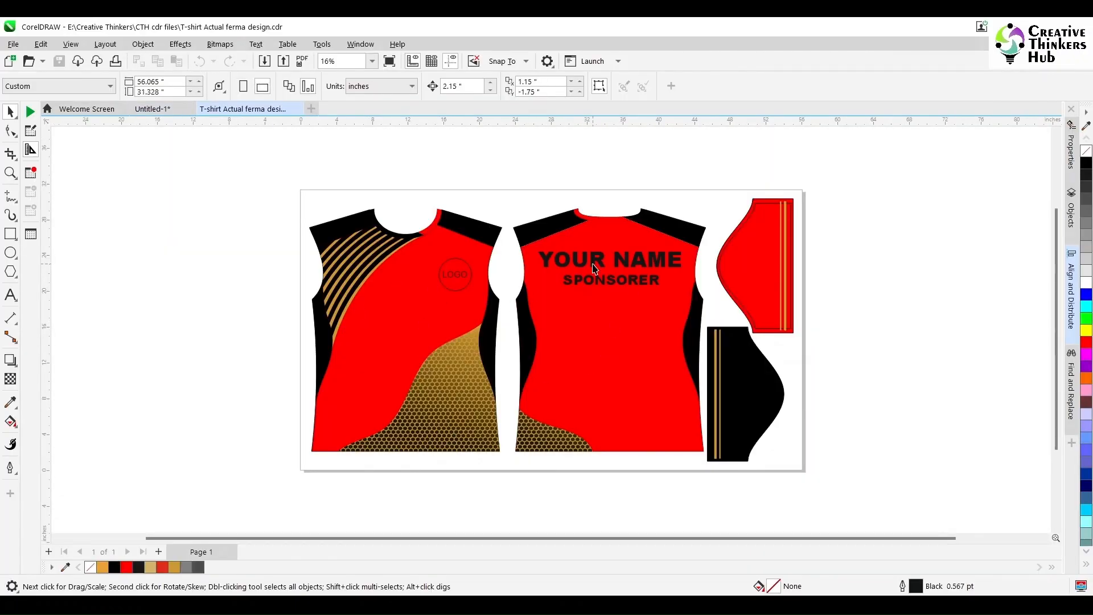
Copy the red jersey back with its text from the T-shirt design and paste it beside the poster page in Untitled-1.
{"action": "left_click_drag", "start_coordinate": [492, 191], "coordinate": [715, 480]}
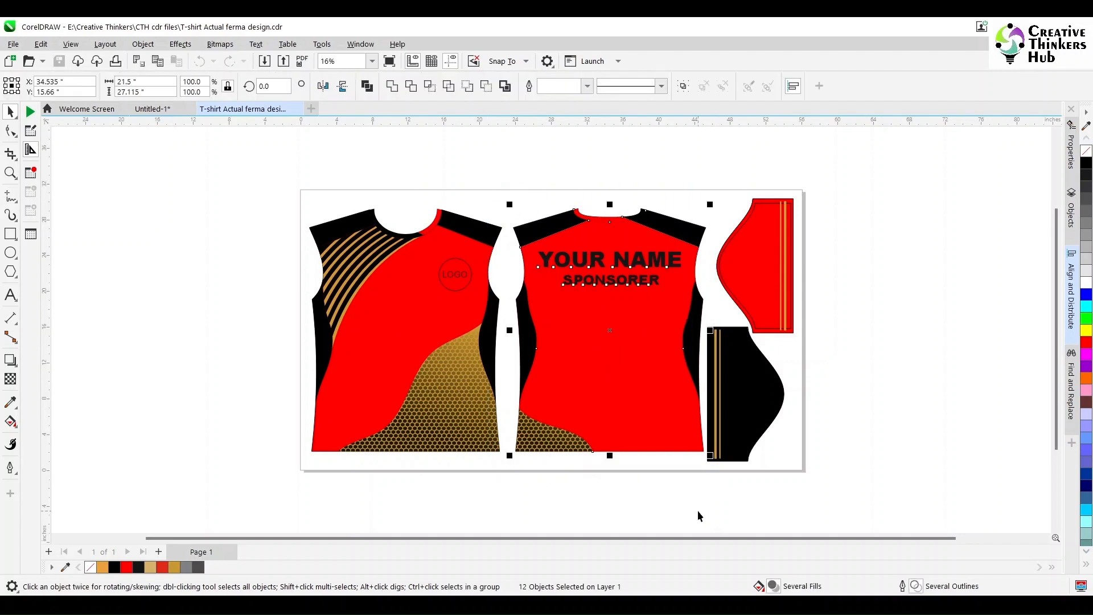
{"action": "left_click", "coordinate": [159, 110]}
{"action": "scroll", "coordinate": [293, 326], "scroll_direction": "down", "scroll_amount": 2}
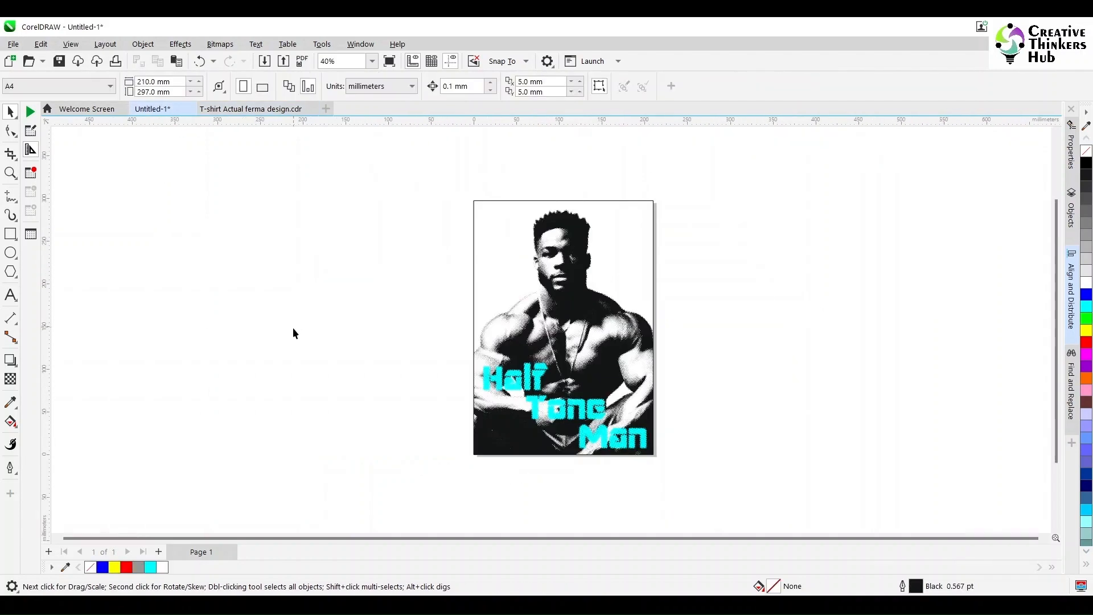
{"action": "key", "text": "ctrl+v"}
{"action": "scroll", "coordinate": [781, 470], "scroll_direction": "down", "scroll_amount": 3}
{"action": "left_click_drag", "start_coordinate": [769, 427], "coordinate": [598, 418]}
Delete the YOUR NAME and SPONSORER lettering from the pasted jersey back.
{"action": "left_click_drag", "start_coordinate": [426, 276], "coordinate": [633, 322]}
{"action": "key", "text": "Delete"}
{"action": "left_click_drag", "start_coordinate": [636, 419], "coordinate": [636, 419]}
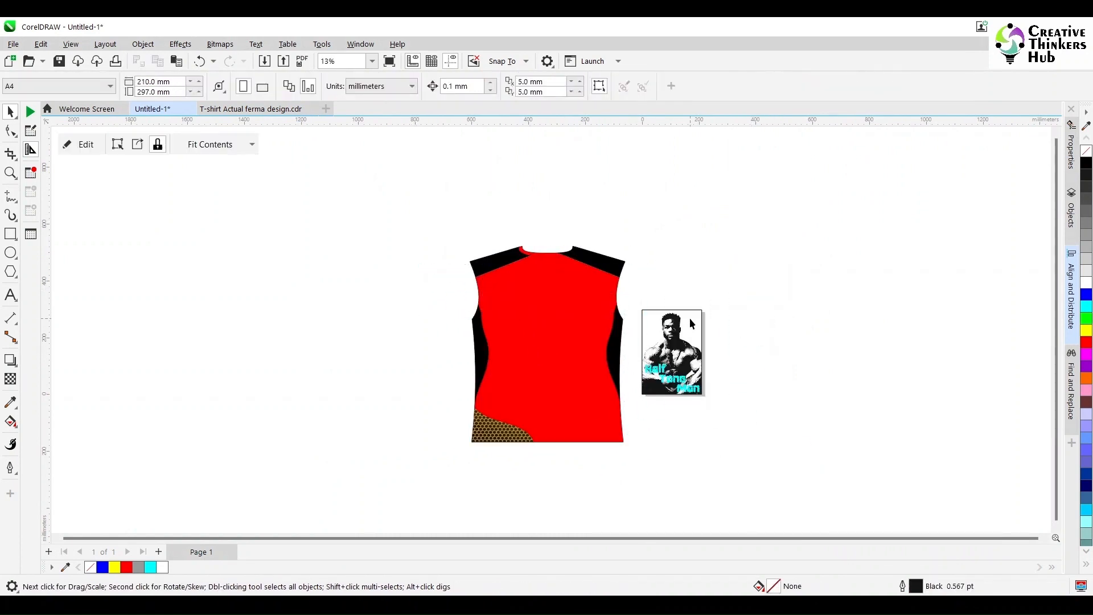
Cut the halftone man out of its PowerClip frame, remove the empty frame and paste the bitmap directly onto the page.
{"action": "double_click", "coordinate": [698, 321]}
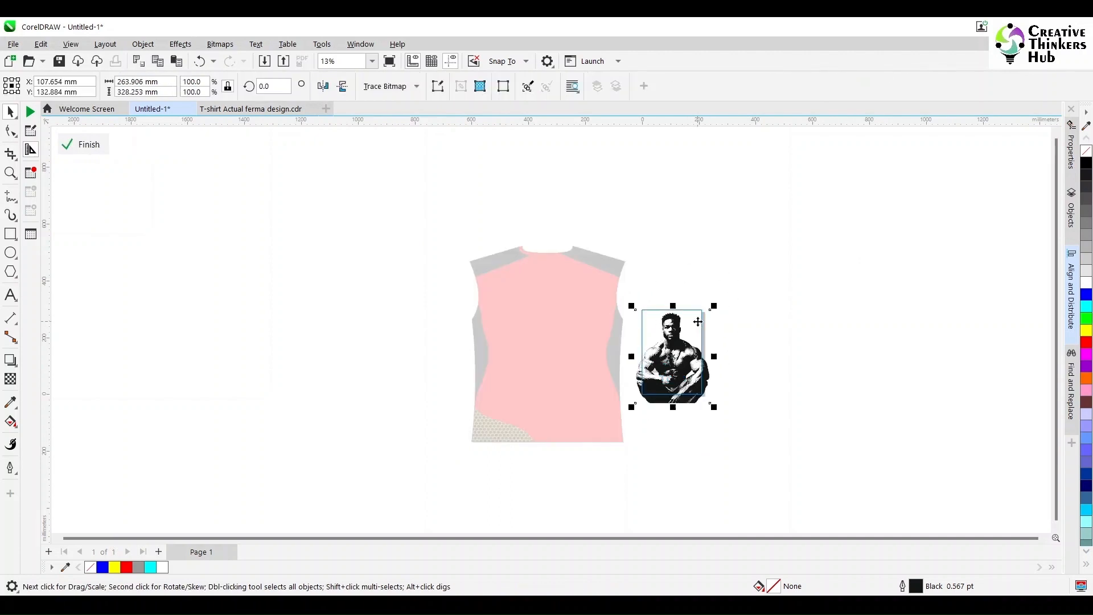
{"action": "left_click", "coordinate": [798, 391]}
{"action": "left_click", "coordinate": [695, 379]}
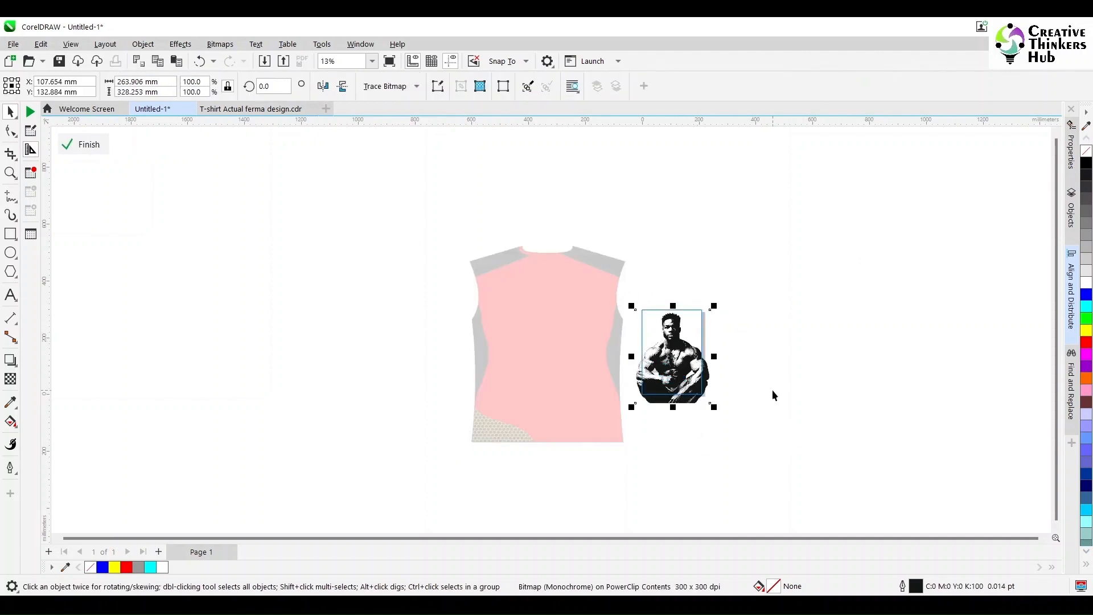
{"action": "key", "text": "ctrl+x"}
{"action": "left_click", "coordinate": [787, 390], "text": "ctrl"}
{"action": "left_click", "coordinate": [787, 373]}
{"action": "left_click", "coordinate": [689, 333]}
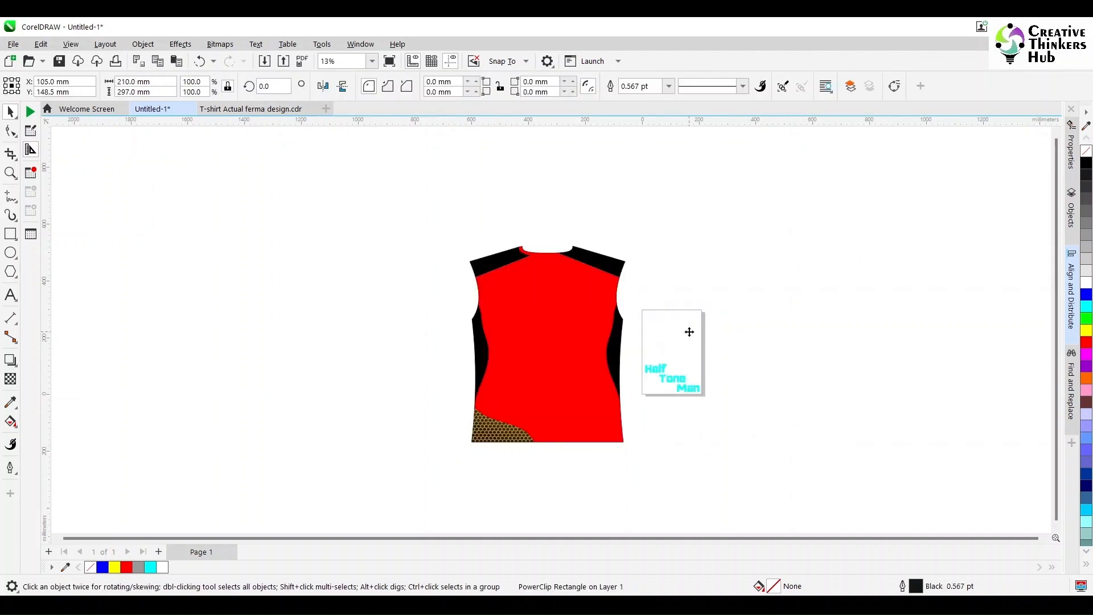
{"action": "left_click", "coordinate": [797, 322]}
{"action": "key", "text": "ctrl+v"}
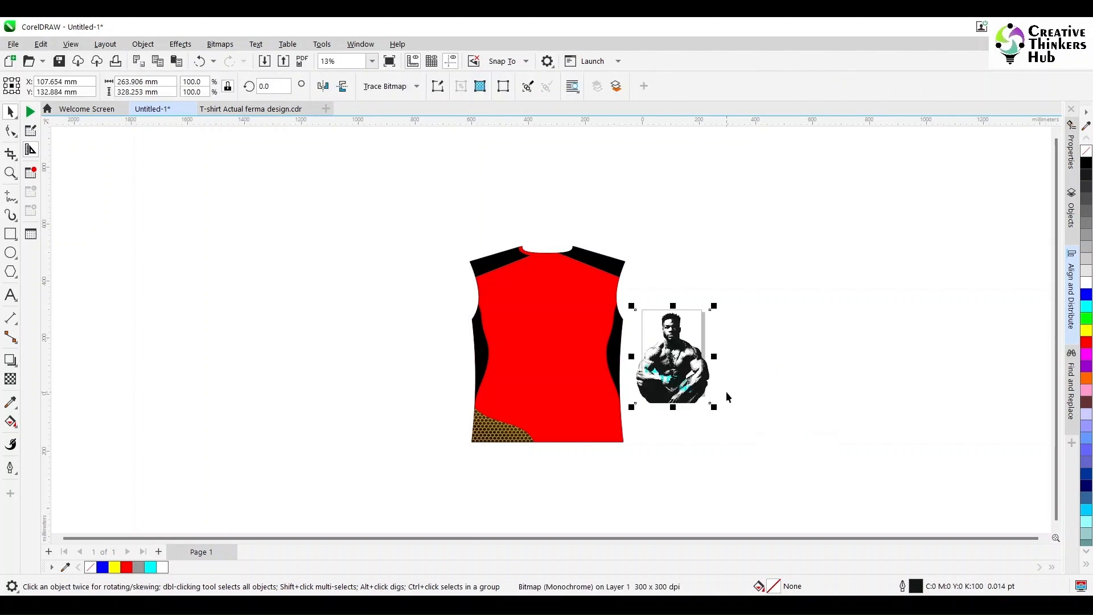
Place the halftone man and the Half Tone Man title on the jersey back and enlarge them to about 490 mm wide.
{"action": "left_click", "coordinate": [764, 426]}
{"action": "left_click_drag", "start_coordinate": [628, 276], "coordinate": [628, 276]}
{"action": "left_click_drag", "start_coordinate": [687, 375], "coordinate": [590, 412]}
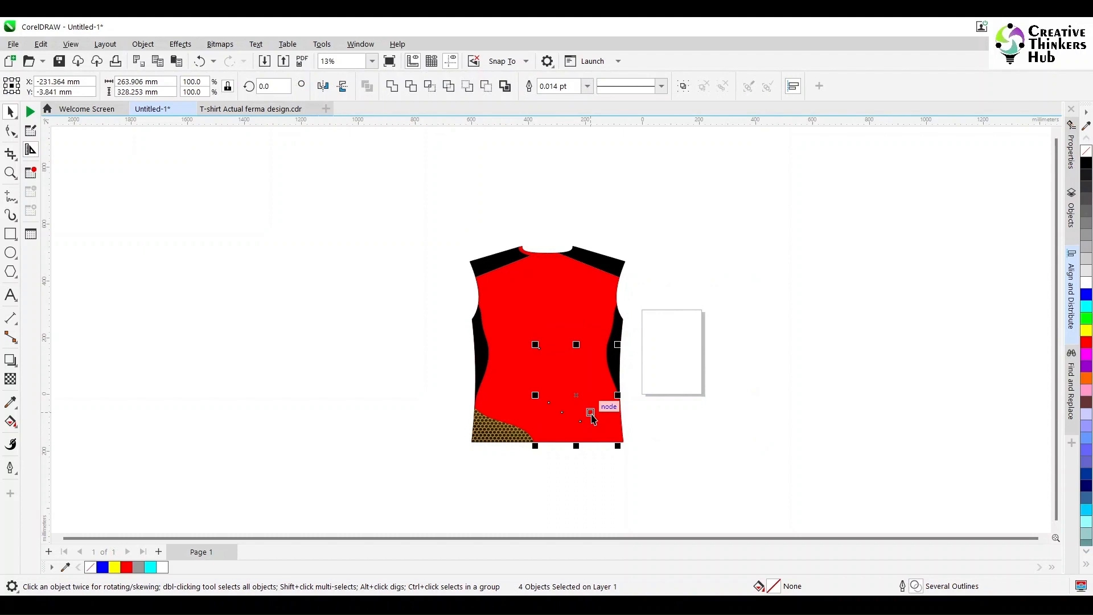
{"action": "left_click_drag", "start_coordinate": [534, 343], "coordinate": [478, 274]}
{"action": "scroll", "coordinate": [640, 422], "scroll_direction": "up", "scroll_amount": 1}
{"action": "scroll", "coordinate": [590, 431], "scroll_direction": "up", "scroll_amount": 1}
{"action": "scroll", "coordinate": [590, 432], "scroll_direction": "down", "scroll_amount": 1}
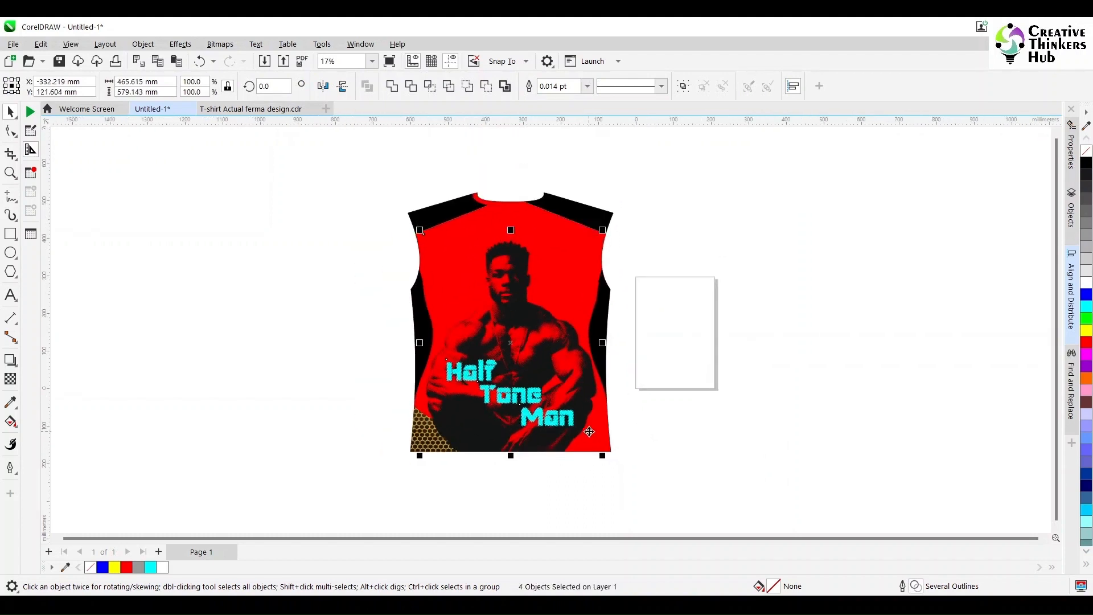
{"action": "left_click_drag", "start_coordinate": [420, 230], "coordinate": [414, 223]}
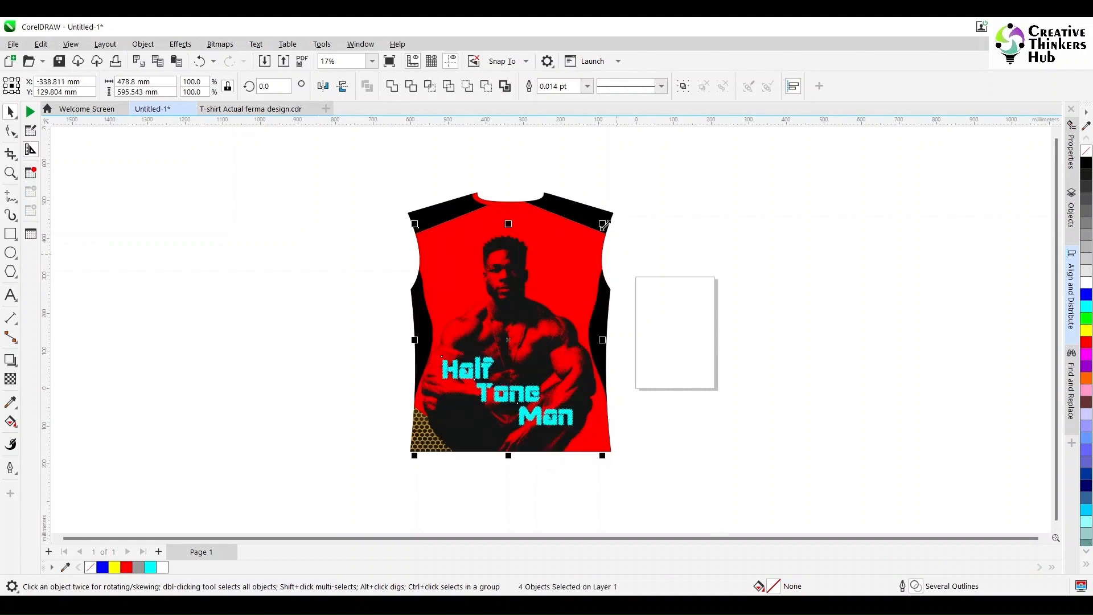
{"action": "left_click_drag", "start_coordinate": [605, 225], "coordinate": [607, 219]}
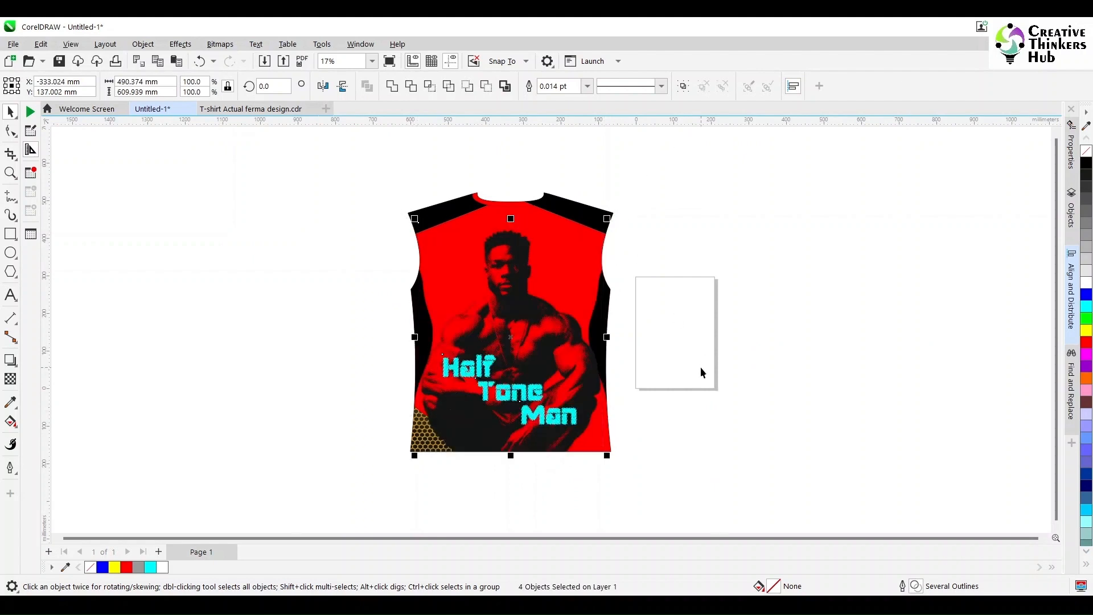
Shrink the whole jersey design to about 202 mm wide and position it on the A4 page.
{"action": "left_click", "coordinate": [754, 449]}
{"action": "left_click_drag", "start_coordinate": [325, 178], "coordinate": [639, 478]}
{"action": "left_click_drag", "start_coordinate": [414, 455], "coordinate": [482, 360]}
{"action": "left_click_drag", "start_coordinate": [521, 348], "coordinate": [675, 374]}
{"action": "left_click_drag", "start_coordinate": [694, 312], "coordinate": [717, 280]}
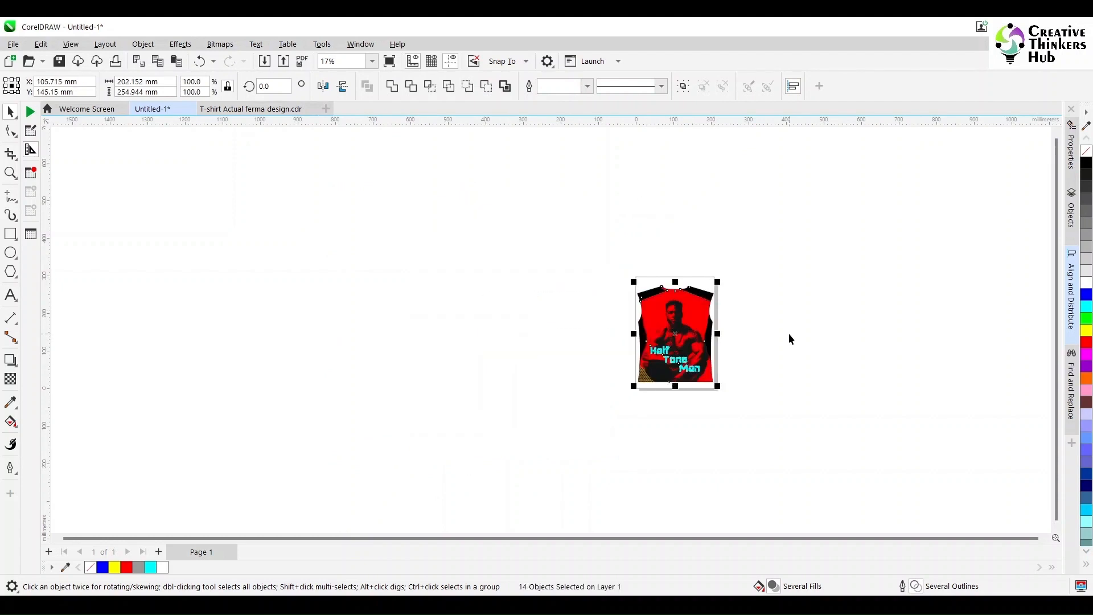
{"action": "key", "text": "shift+F2"}
{"action": "left_click", "coordinate": [870, 347]}
{"action": "scroll", "coordinate": [755, 374], "scroll_direction": "down", "scroll_amount": 1}
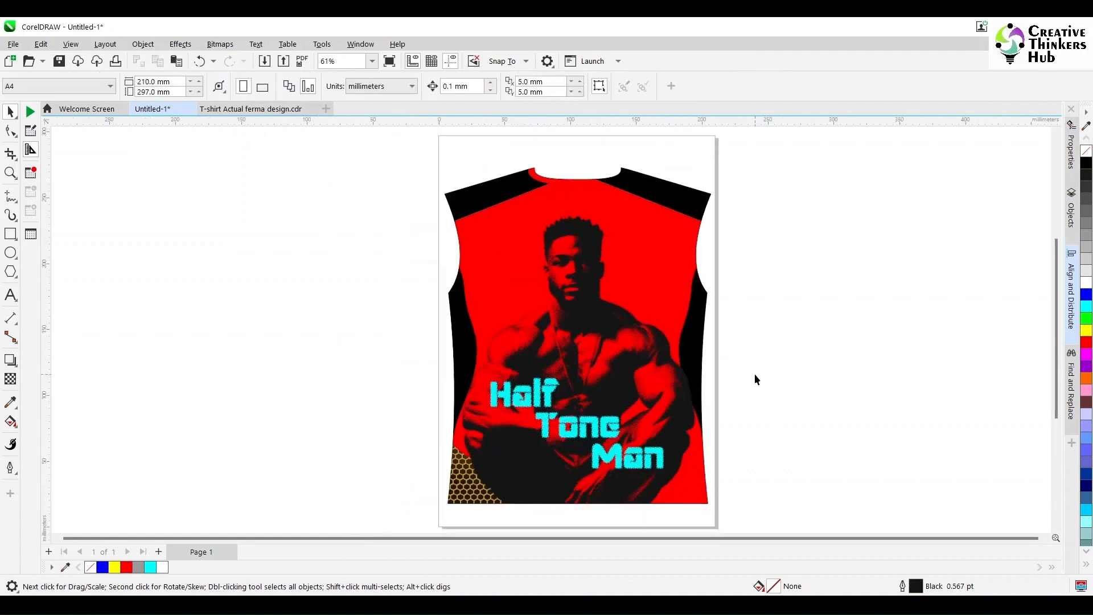
Add a second A4 page and display both pages in Multipage View.
{"action": "left_click", "coordinate": [158, 551]}
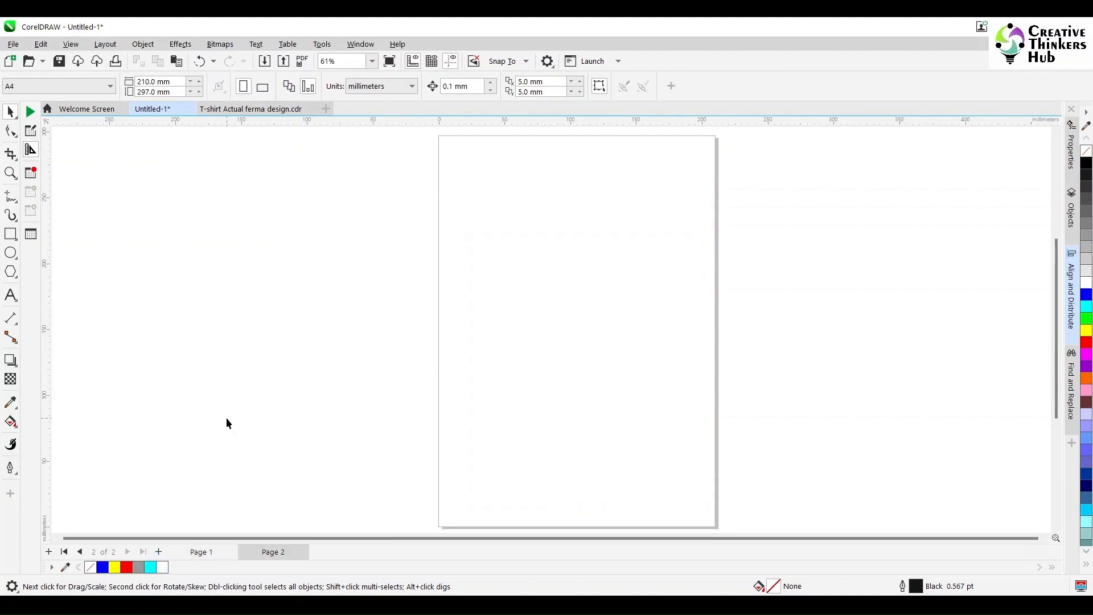
{"action": "left_click", "coordinate": [71, 44]}
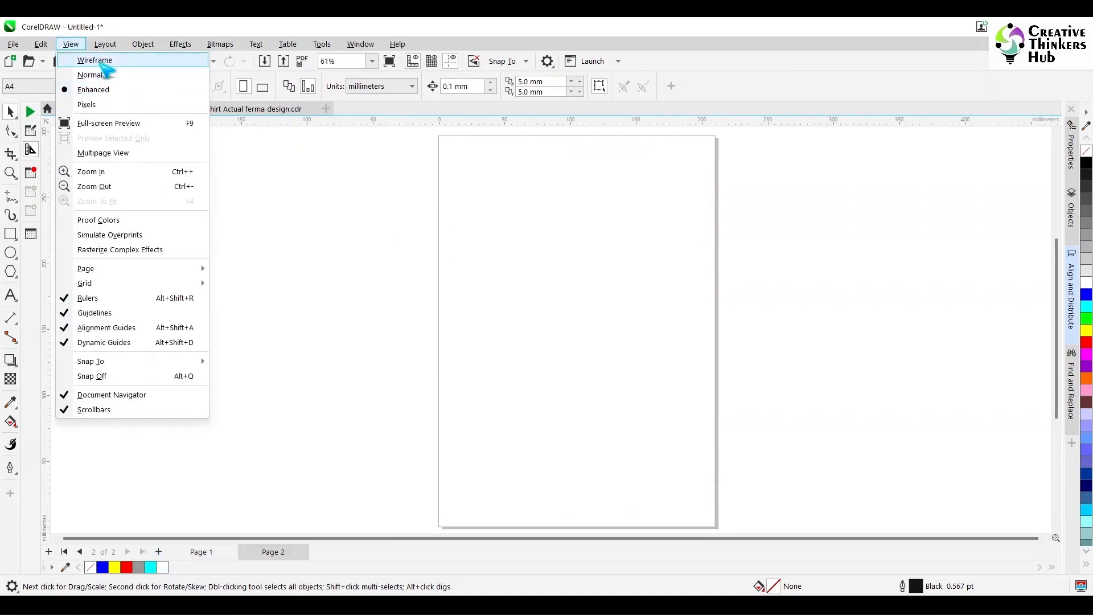
{"action": "left_click", "coordinate": [103, 153]}
Bring the crouching man photo from Downloads onto Page 2 and save the drawing as half tone man in CTH cdr files.
{"action": "left_click", "coordinate": [481, 569]}
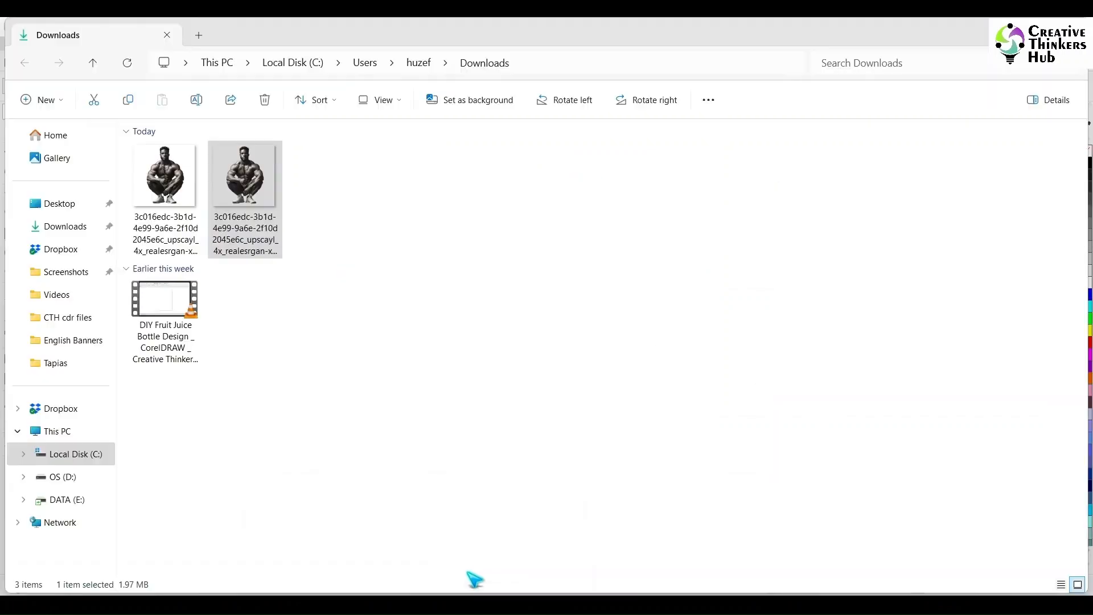
{"action": "left_click", "coordinate": [260, 322]}
{"action": "left_click_drag", "start_coordinate": [232, 242], "coordinate": [602, 608]}
{"action": "left_click_drag", "start_coordinate": [516, 558], "coordinate": [868, 334]}
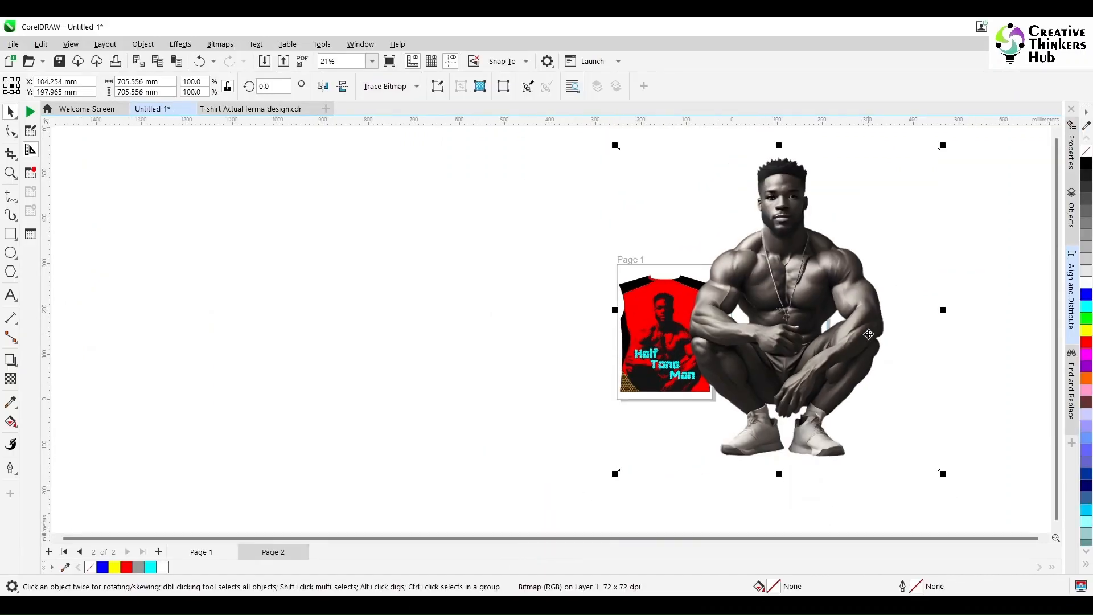
{"action": "key", "text": "ctrl+s"}
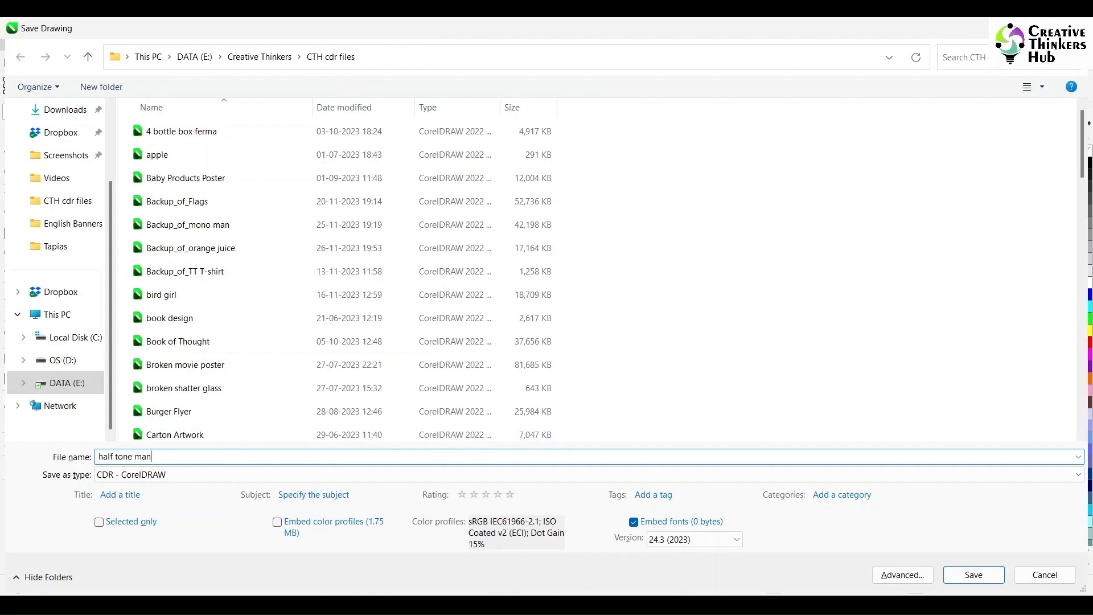
{"action": "key", "text": "Return"}
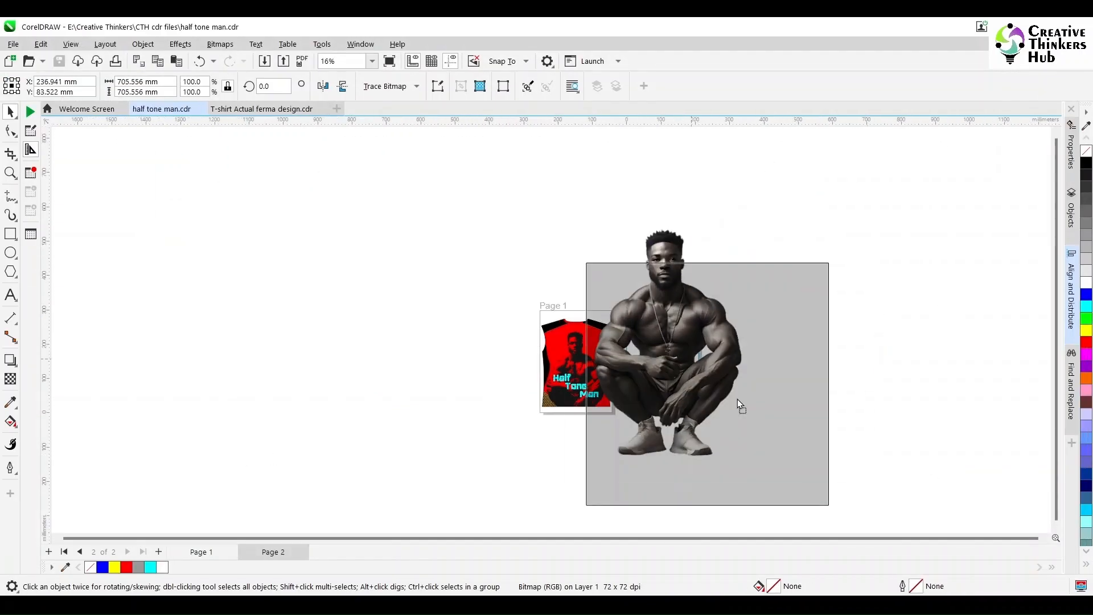
Scale the man photo down to about 310 mm wide and position the figure within Page 2.
{"action": "left_click_drag", "start_coordinate": [832, 507], "coordinate": [768, 443]}
{"action": "left_click_drag", "start_coordinate": [716, 394], "coordinate": [672, 378]}
{"action": "scroll", "coordinate": [680, 379], "scroll_direction": "up", "scroll_amount": 2}
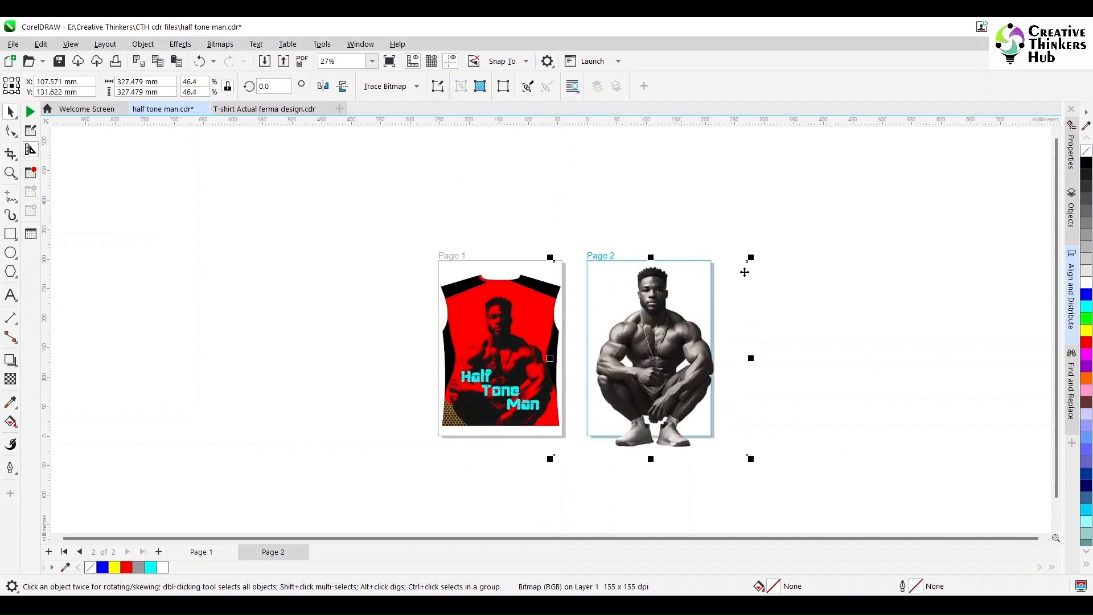
{"action": "left_click_drag", "start_coordinate": [750, 257], "coordinate": [744, 264]}
{"action": "left_click_drag", "start_coordinate": [638, 370], "coordinate": [630, 363]}
{"action": "scroll", "coordinate": [649, 362], "scroll_direction": "up", "scroll_amount": 1}
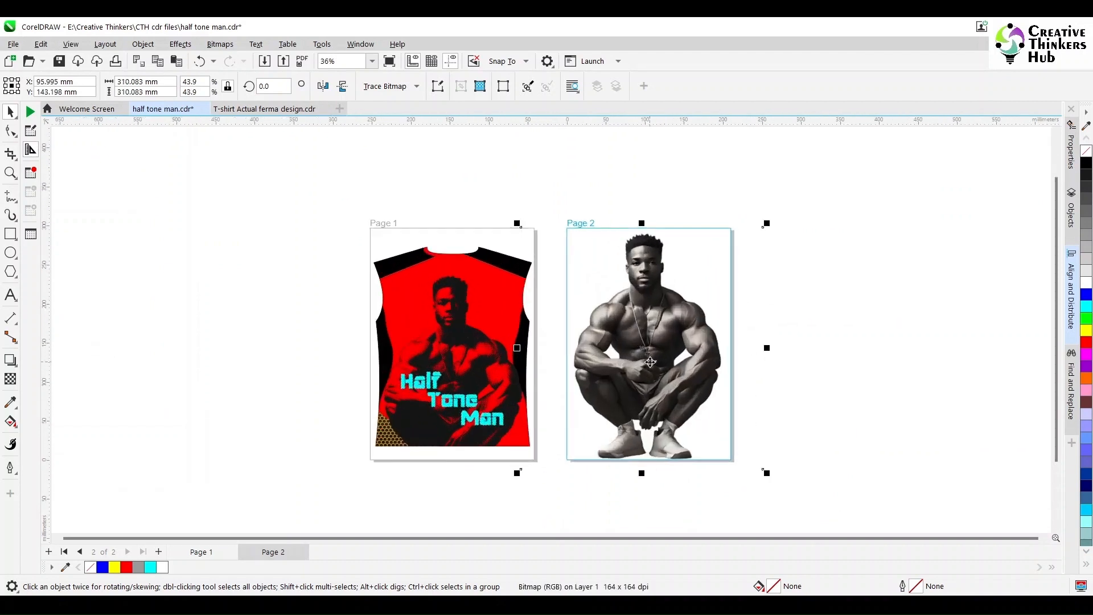
{"action": "scroll", "coordinate": [650, 362], "scroll_direction": "up", "scroll_amount": 1}
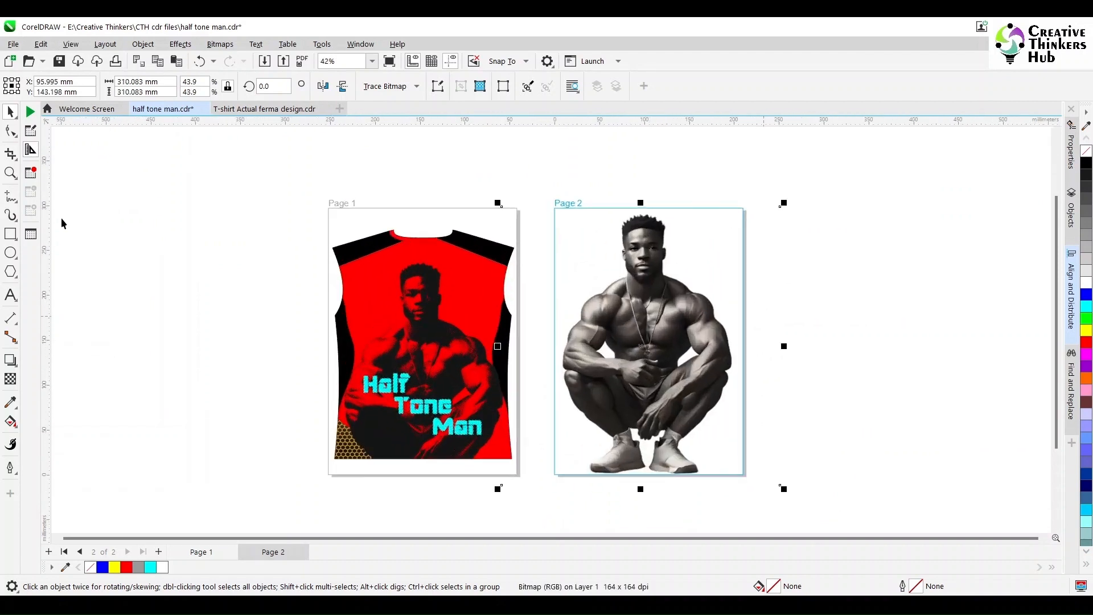
Crop the photo's side margins to about 198 mm wide, then centre it on Page 2 and shrink it slightly.
{"action": "left_click", "coordinate": [10, 154]}
{"action": "left_click_drag", "start_coordinate": [562, 206], "coordinate": [735, 485]}
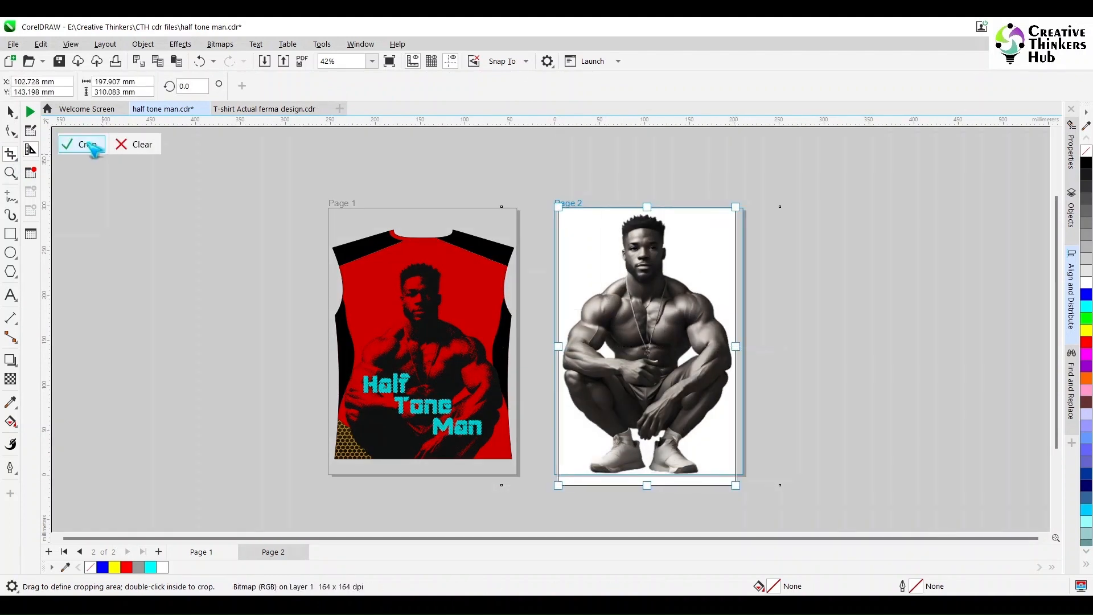
{"action": "left_click", "coordinate": [80, 144]}
{"action": "left_click", "coordinate": [10, 112]}
{"action": "key", "text": "p"}
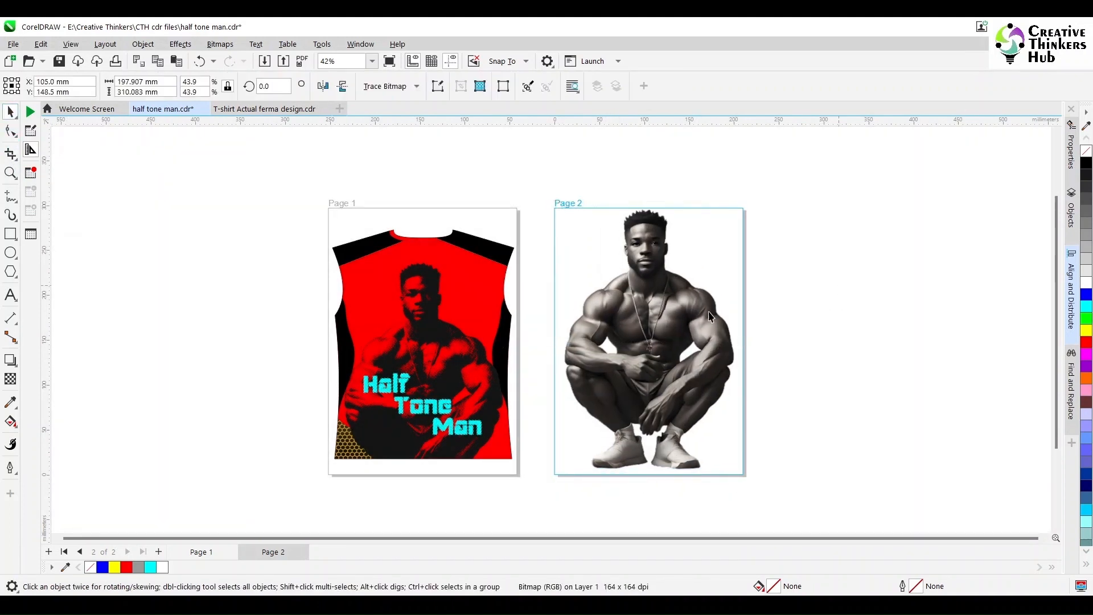
{"action": "left_click_drag", "start_coordinate": [743, 196], "coordinate": [738, 204]}
{"action": "left_click", "coordinate": [882, 243]}
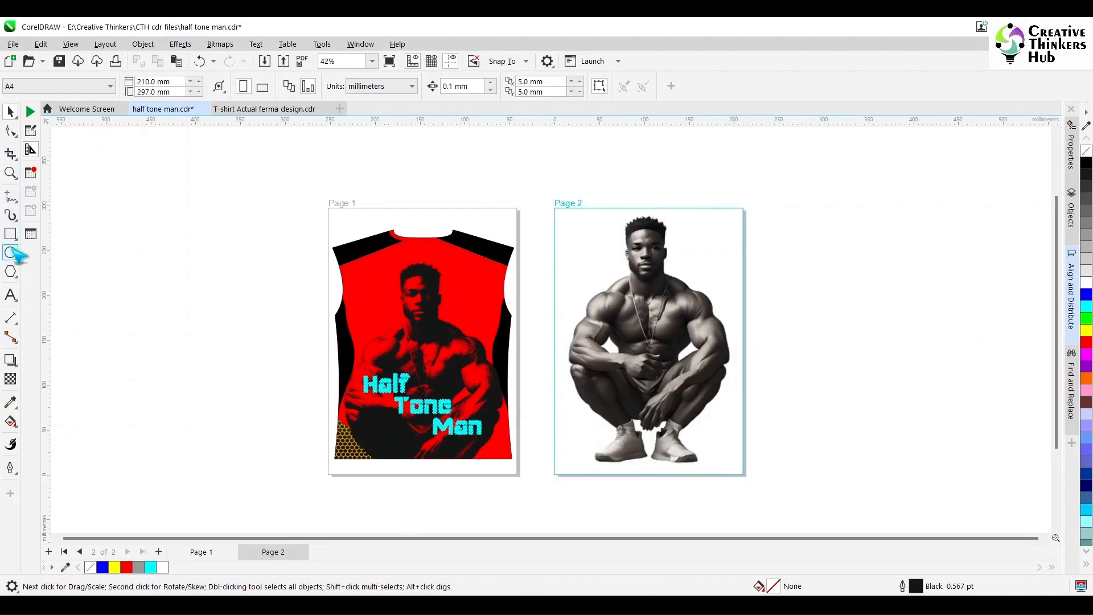
Draw a thin bar across the top of Page 2, 5 mm high and about 215 mm wide.
{"action": "left_click", "coordinate": [10, 233]}
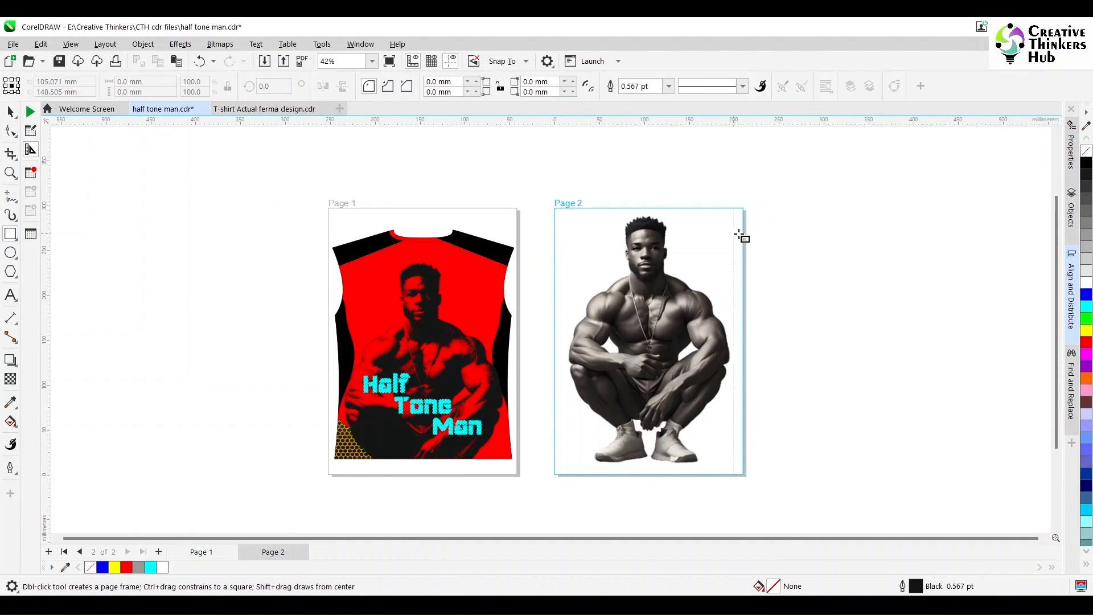
{"action": "scroll", "coordinate": [742, 236], "scroll_direction": "up", "scroll_amount": 2}
{"action": "left_click_drag", "start_coordinate": [431, 193], "coordinate": [749, 200]}
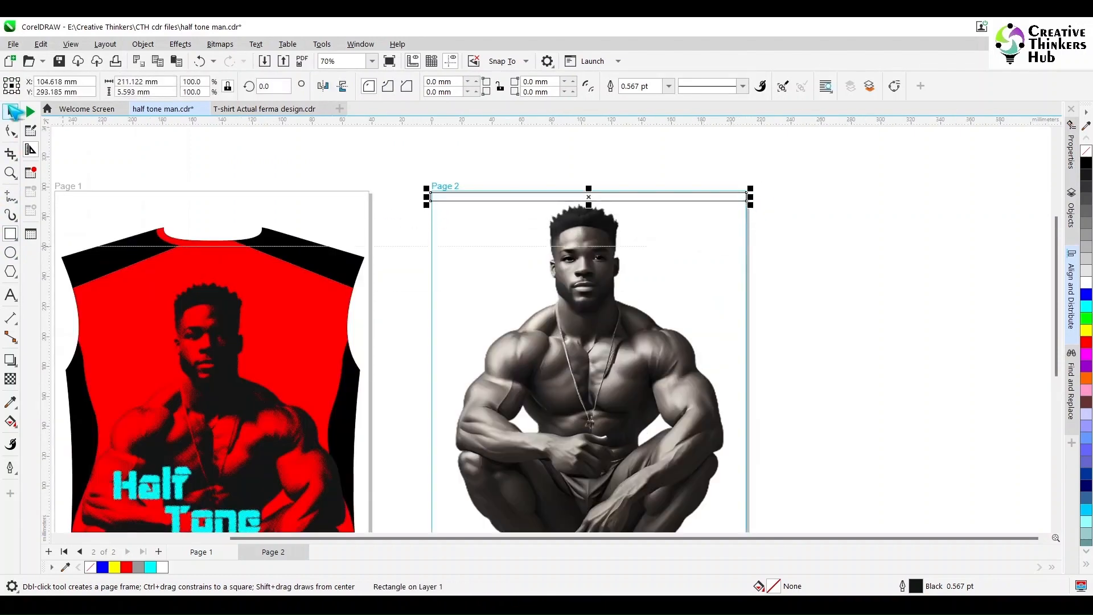
{"action": "left_click", "coordinate": [13, 111]}
{"action": "double_click", "coordinate": [130, 92]}
{"action": "type", "text": "5"}
{"action": "key", "text": "Return"}
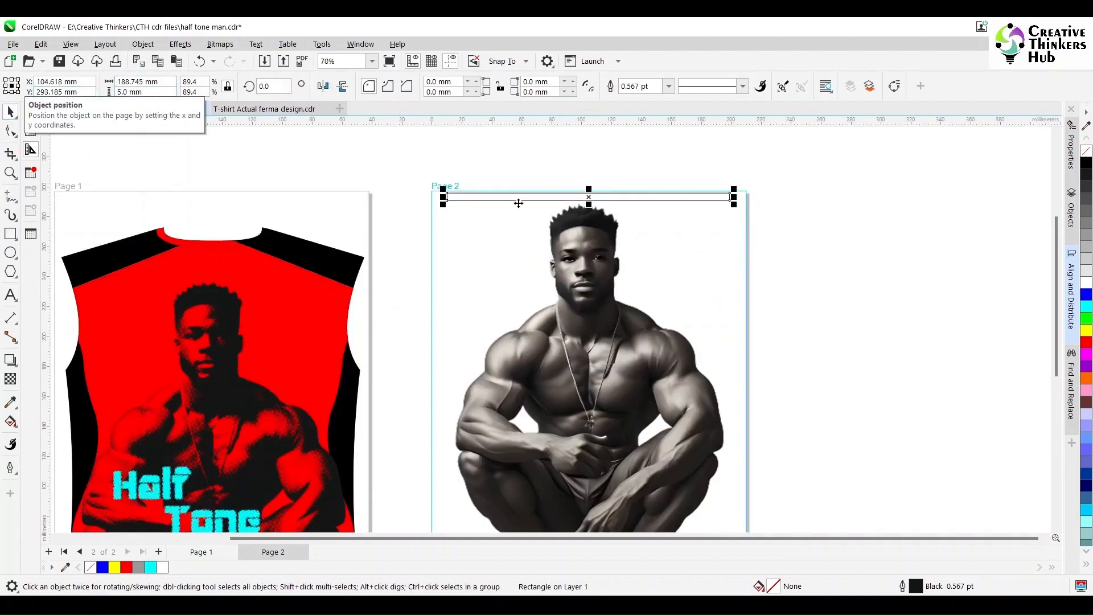
{"action": "scroll", "coordinate": [614, 223], "scroll_direction": "up", "scroll_amount": 2}
{"action": "left_click_drag", "start_coordinate": [797, 183], "coordinate": [825, 184]}
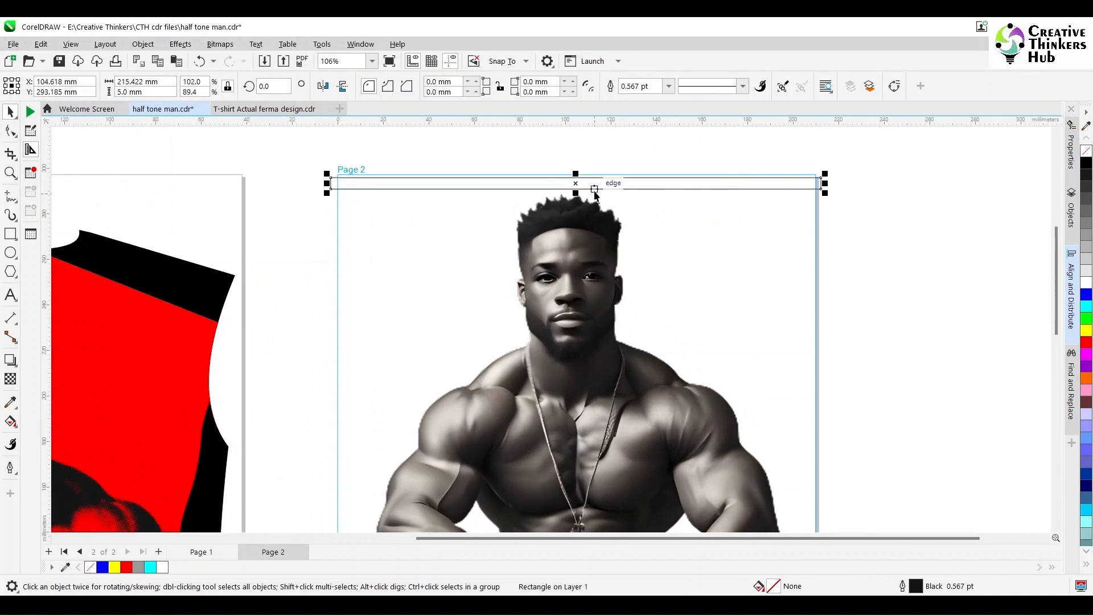
Add a page-sized frame on Page 2 and align the bar with its top edge, centred horizontally.
{"action": "left_click_drag", "start_coordinate": [595, 193], "coordinate": [595, 199]}
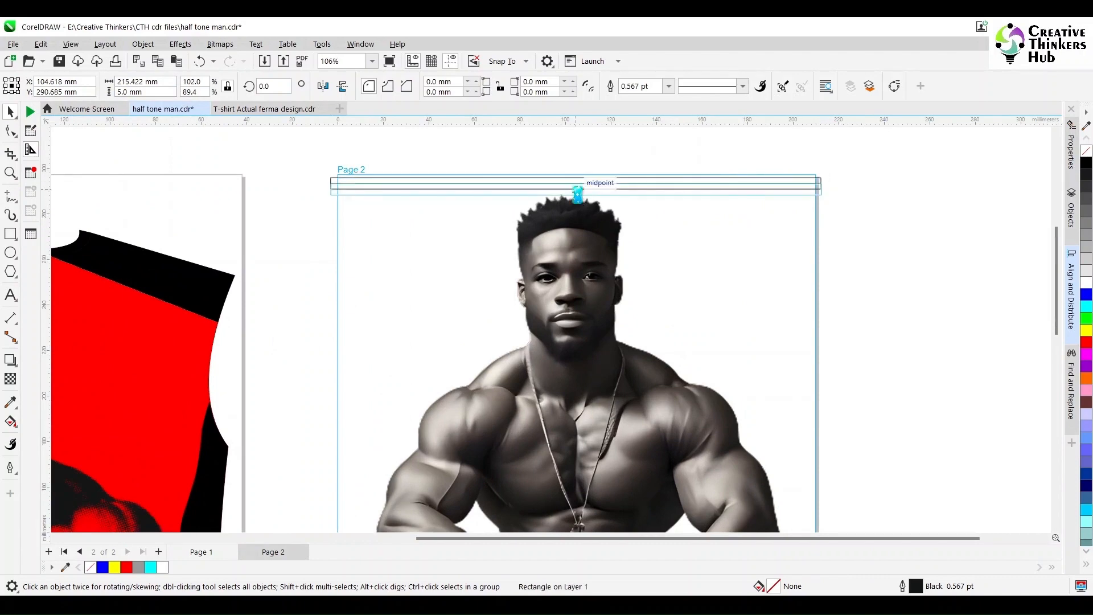
{"action": "left_click", "coordinate": [363, 182], "text": "shift"}
{"action": "key", "text": "t"}
{"action": "left_click_drag", "start_coordinate": [332, 183], "coordinate": [334, 200]}
{"action": "left_click", "coordinate": [341, 175], "text": "shift"}
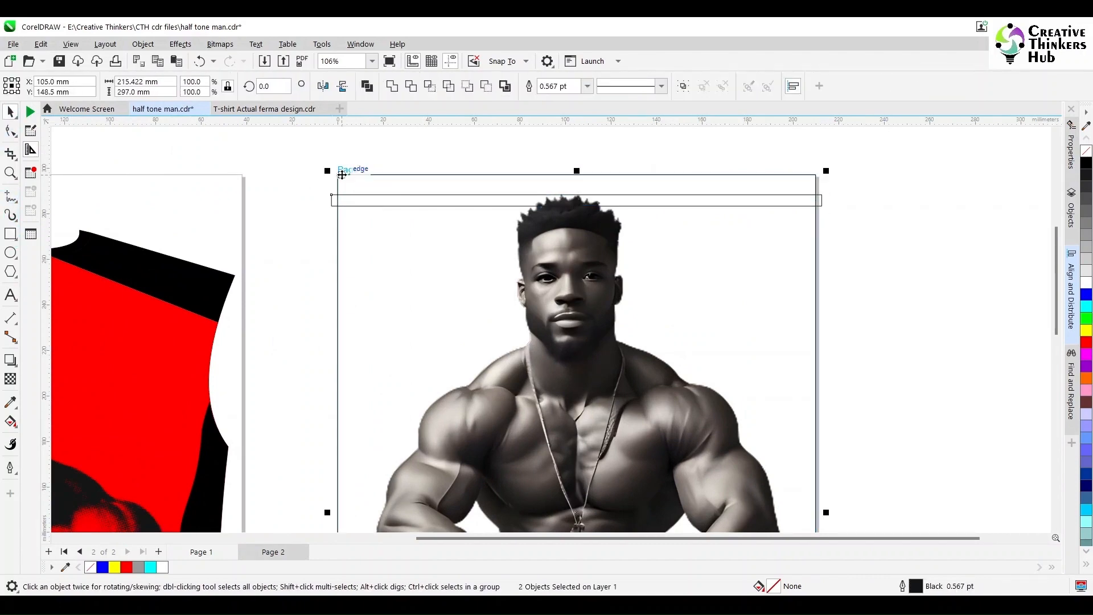
{"action": "key", "text": "t"}
{"action": "left_click", "coordinate": [468, 142]}
{"action": "left_click", "coordinate": [332, 181]}
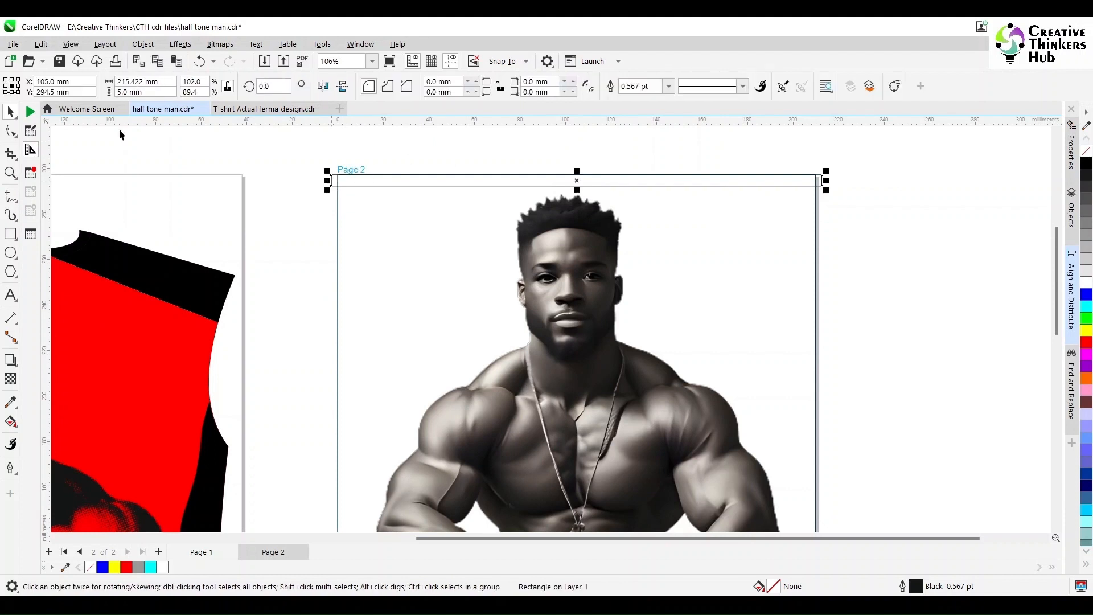
Fill the bar with black, remove its outline and set the horizontal duplicate distance to 0 mm.
{"action": "left_click", "coordinate": [1086, 164]}
{"action": "left_click", "coordinate": [920, 185]}
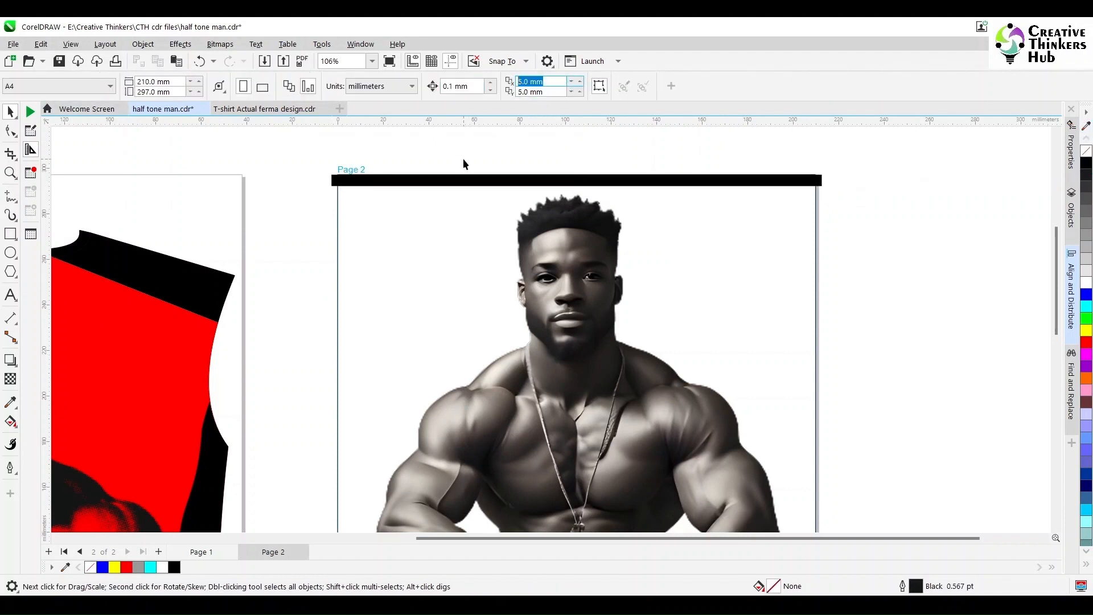
{"action": "type", "text": "0"}
{"action": "key", "text": "Tab"}
{"action": "left_click", "coordinate": [436, 182]}
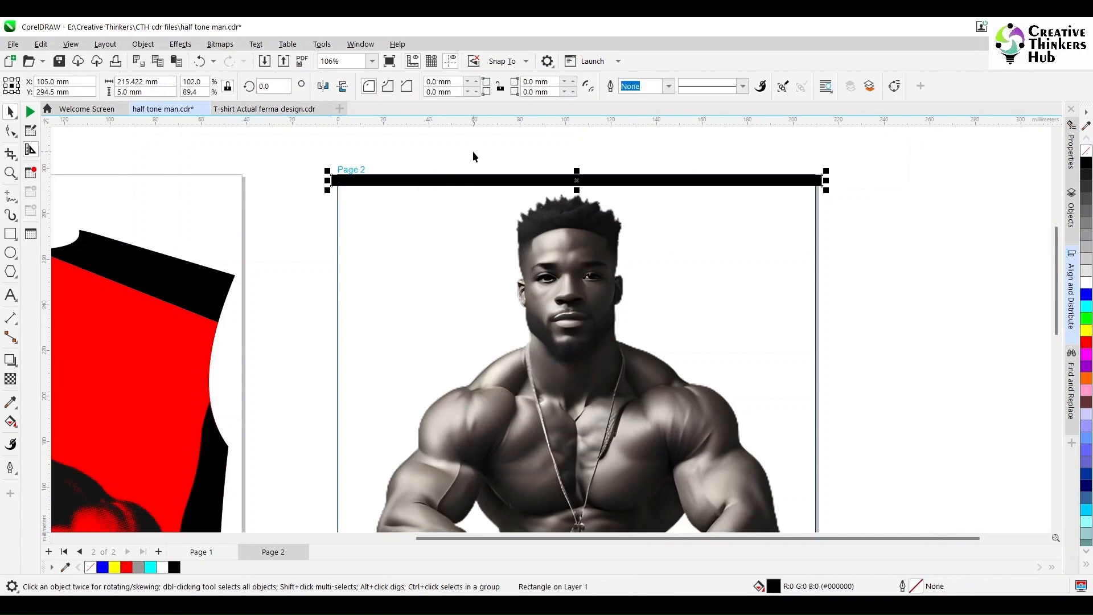
Duplicate the 5 mm black bar repeatedly down the full height of Page 2 and group all the bars.
{"action": "key", "text": "ctrl+d"}
{"action": "key", "text": "ctrl+d"}
{"action": "key", "text": "ctrl+d"}
{"action": "key", "text": "ctrl+d"}
{"action": "key", "text": "ctrl+d"}
{"action": "key", "text": "ctrl+d"}
{"action": "key", "text": "ctrl+d"}
{"action": "key", "text": "ctrl+d"}
{"action": "key", "text": "ctrl+d"}
{"action": "key", "text": "ctrl+d"}
{"action": "key", "text": "ctrl+d"}
{"action": "key", "text": "ctrl+d"}
{"action": "key", "text": "ctrl+d"}
{"action": "key", "text": "ctrl+d"}
{"action": "key", "text": "ctrl+d"}
{"action": "key", "text": "ctrl+d"}
{"action": "key", "text": "ctrl+d"}
{"action": "key", "text": "ctrl+d"}
{"action": "key", "text": "F4"}
{"action": "key", "text": "ctrl+d"}
{"action": "key", "text": "ctrl+d"}
{"action": "key", "text": "ctrl+d"}
{"action": "key", "text": "ctrl+d"}
{"action": "key", "text": "ctrl+d"}
{"action": "key", "text": "ctrl+d"}
{"action": "key", "text": "ctrl+d"}
{"action": "key", "text": "ctrl+d"}
{"action": "key", "text": "ctrl+d"}
{"action": "key", "text": "ctrl+d"}
{"action": "key", "text": "ctrl+d"}
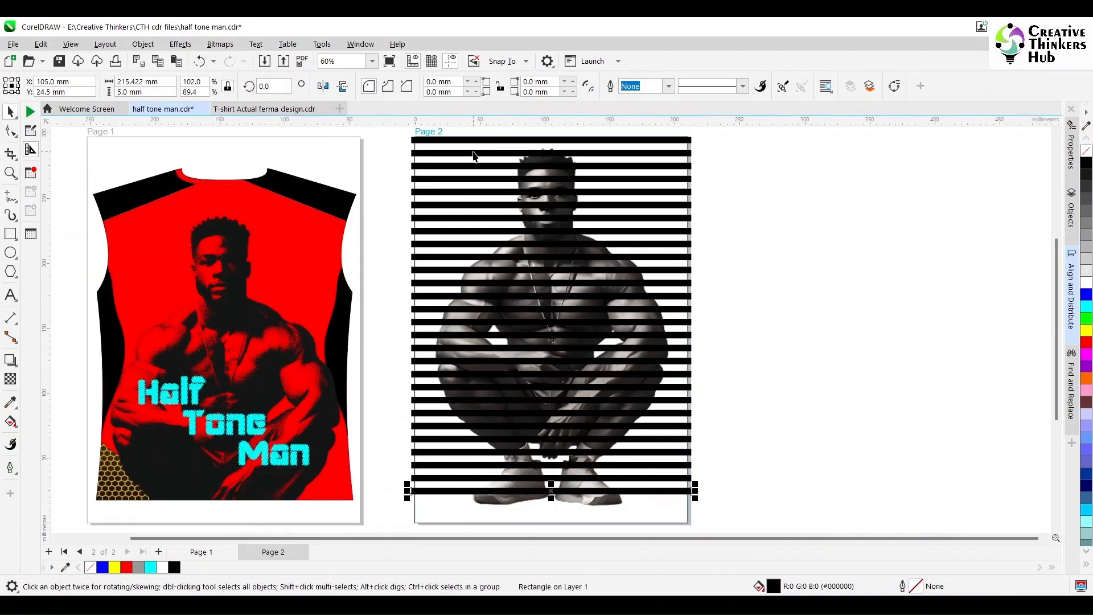
{"action": "scroll", "coordinate": [498, 210], "scroll_direction": "down", "scroll_amount": 1}
{"action": "scroll", "coordinate": [441, 459], "scroll_direction": "up", "scroll_amount": 2}
{"action": "left_click_drag", "start_coordinate": [440, 458], "coordinate": [461, 274]}
{"action": "key", "text": "ctrl+g"}
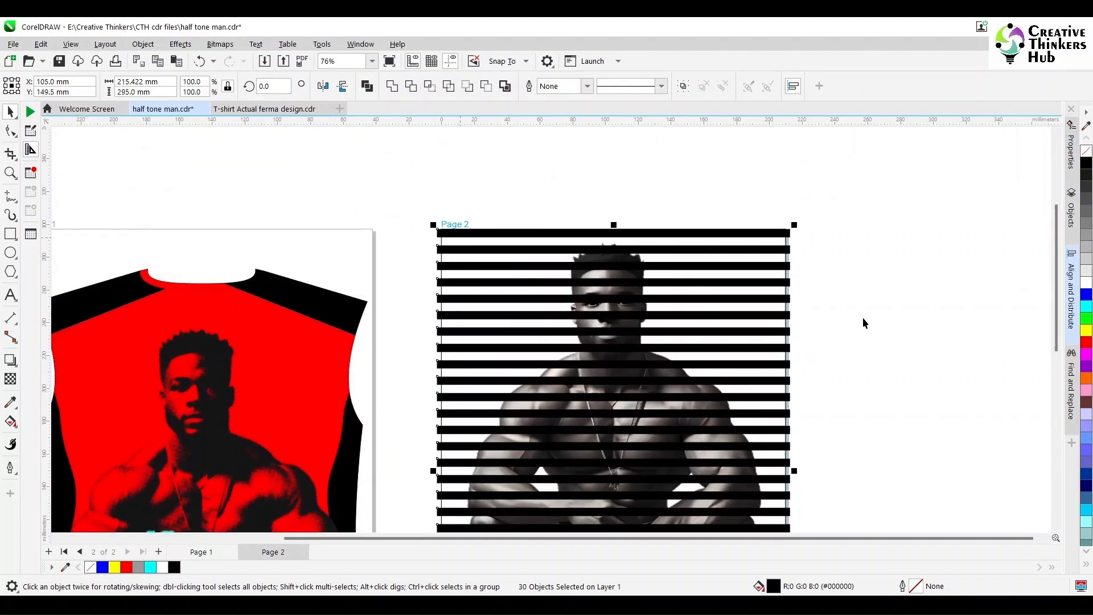
Open the contents of the page-sized PowerClip frame on Page 2 for editing.
{"action": "scroll", "coordinate": [871, 387], "scroll_direction": "down", "scroll_amount": 1}
{"action": "key", "text": "F5"}
{"action": "key", "text": "space"}
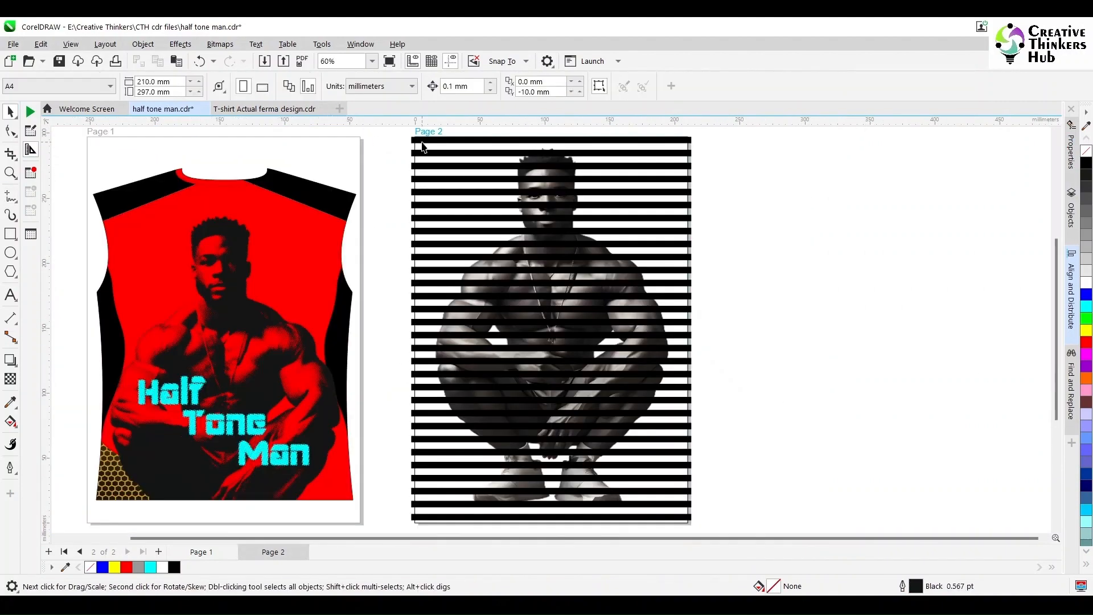
{"action": "left_click", "coordinate": [419, 146]}
{"action": "left_click", "coordinate": [686, 151], "text": "ctrl"}
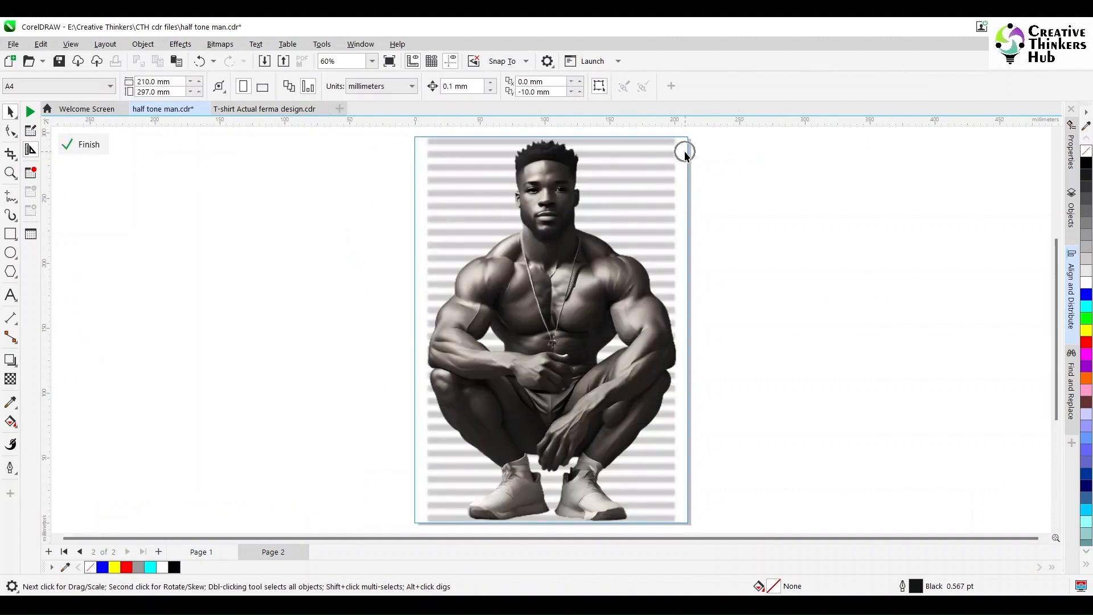
Apply a Threshold effect to the photo inside the frame, with Bi-Level mode, low level 0 and threshold 77.
{"action": "left_click", "coordinate": [180, 45]}
{"action": "mouse_move", "coordinate": [196, 94]}
{"action": "left_click", "coordinate": [307, 96]}
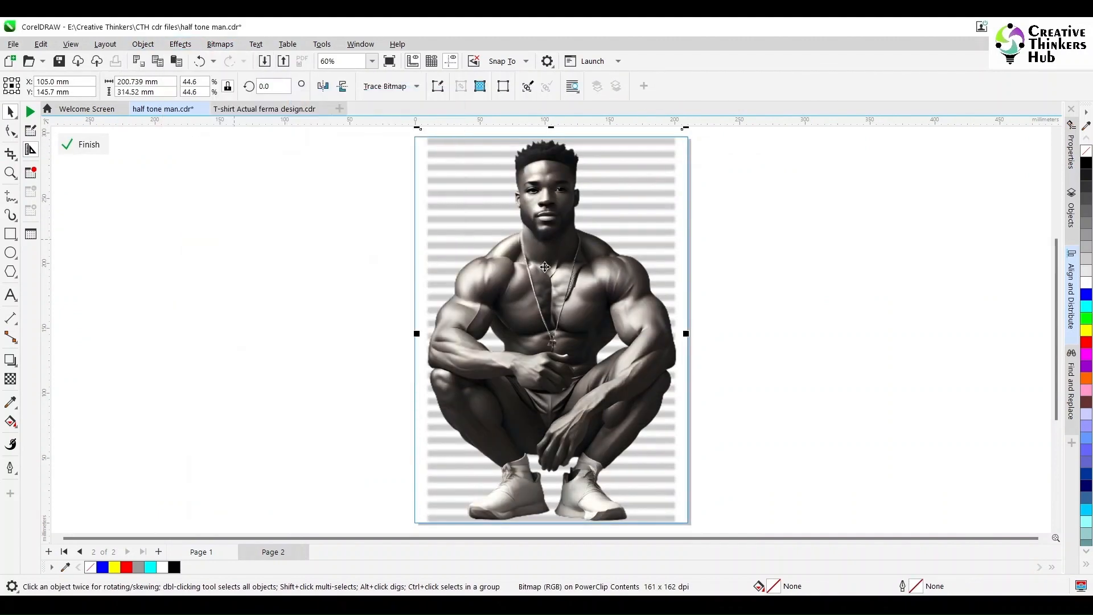
{"action": "left_click", "coordinate": [180, 45]}
{"action": "mouse_move", "coordinate": [219, 288]}
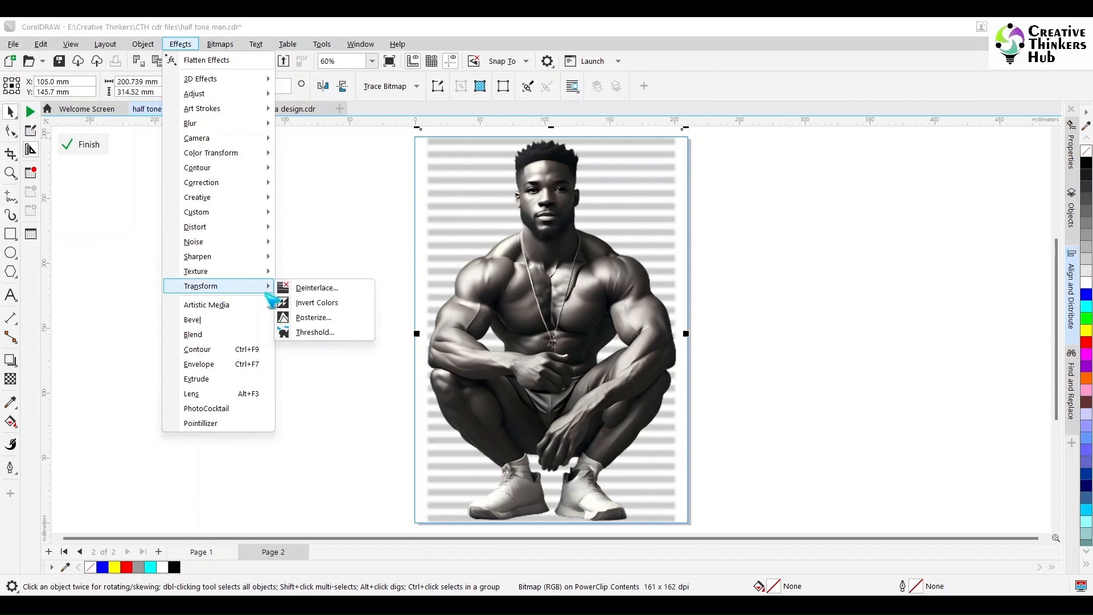
{"action": "left_click", "coordinate": [312, 334]}
{"action": "left_click_drag", "start_coordinate": [601, 156], "coordinate": [925, 159]}
{"action": "left_click", "coordinate": [851, 378]}
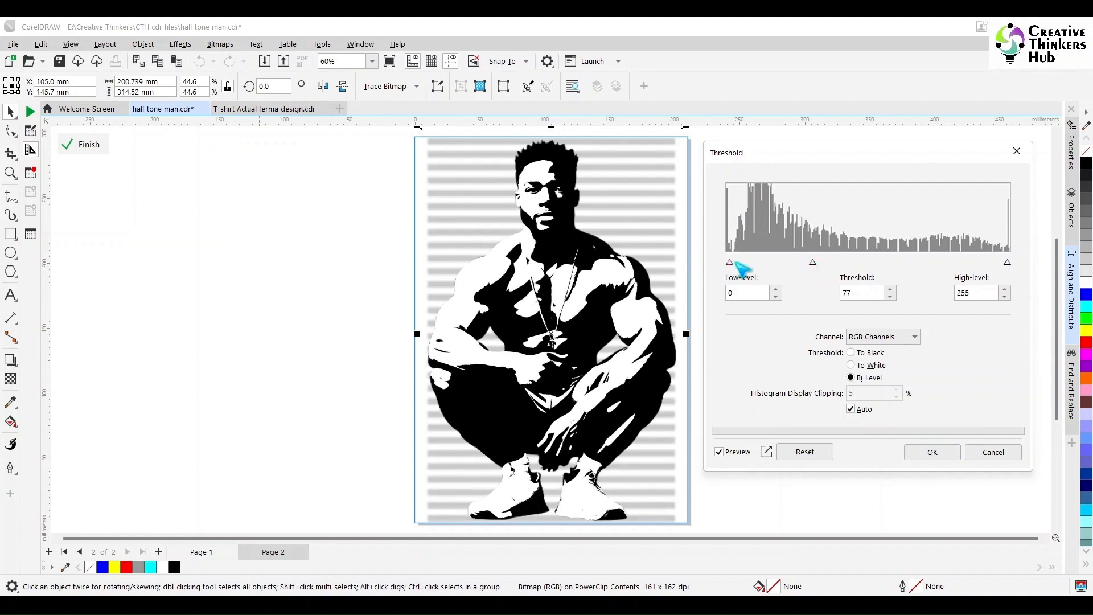
{"action": "left_click_drag", "start_coordinate": [768, 262], "coordinate": [693, 263]}
{"action": "left_click", "coordinate": [924, 451]}
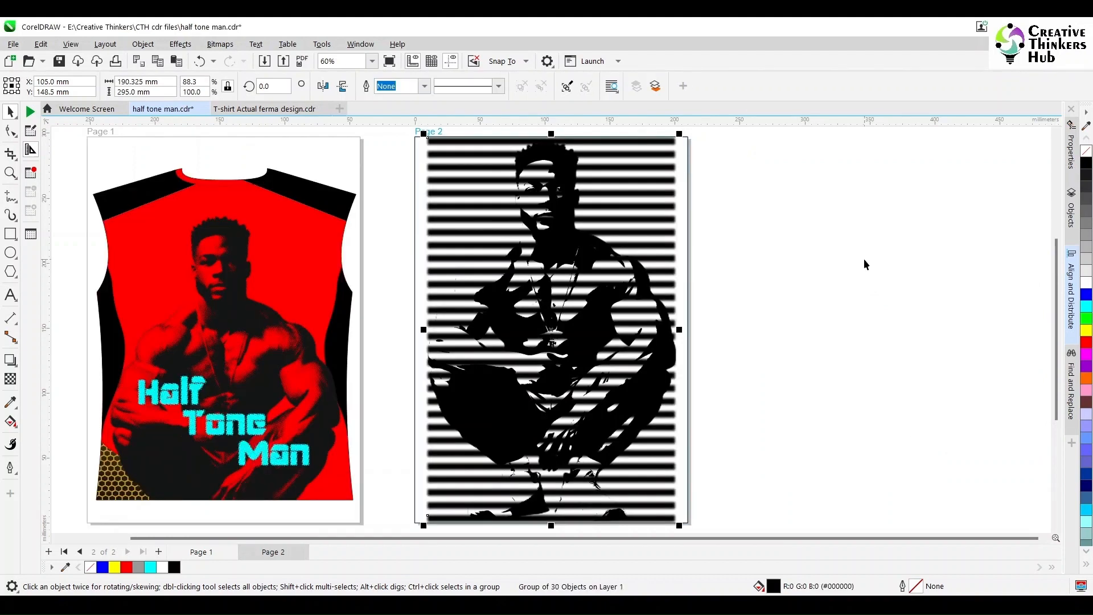
Delete the grouped bars and draw a new 3 mm high bar across the top edge of Page 2.
{"action": "key", "text": "Delete"}
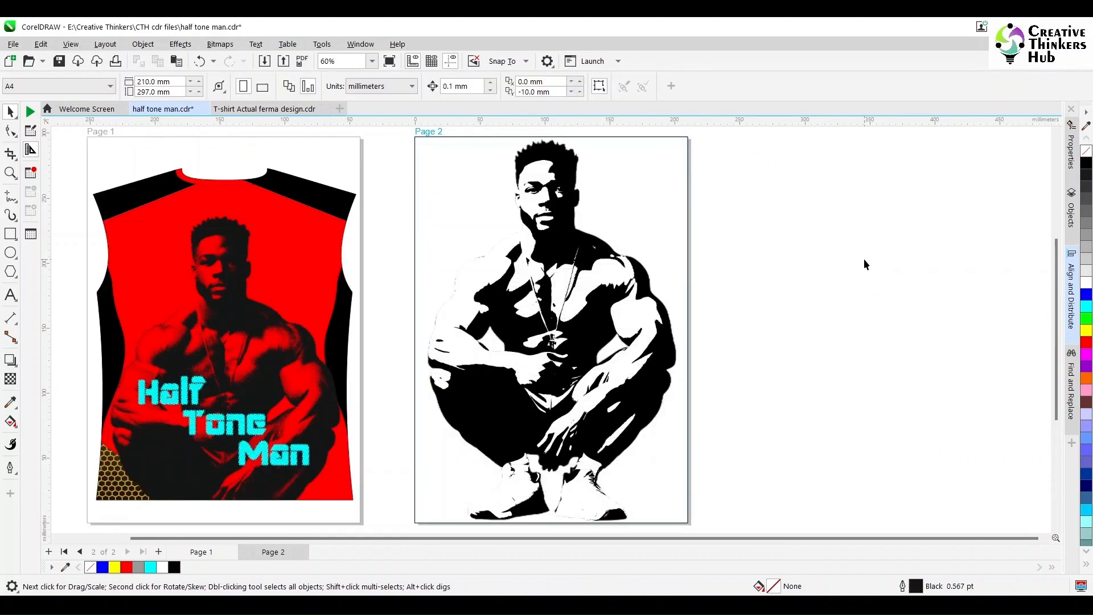
{"action": "left_click", "coordinate": [10, 234]}
{"action": "left_click_drag", "start_coordinate": [415, 137], "coordinate": [689, 140]}
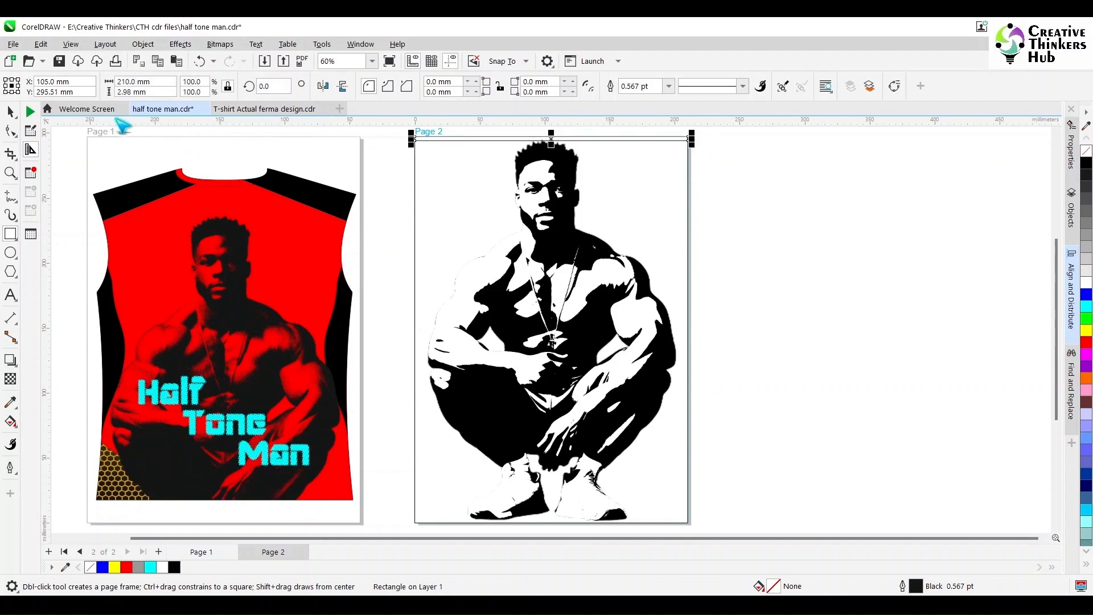
{"action": "key", "text": "Return"}
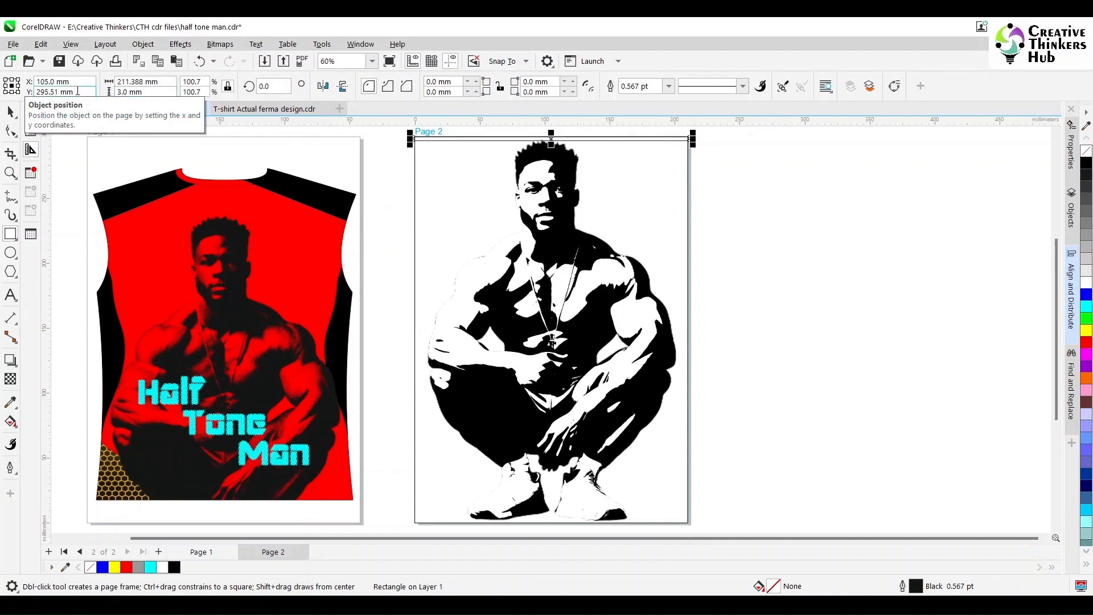
Widen the new bar to about 236 mm, beyond both page edges, and fill it with black without an outline.
{"action": "key", "text": "space"}
{"action": "scroll", "coordinate": [549, 181], "scroll_direction": "up", "scroll_amount": 2}
{"action": "left_click_drag", "start_coordinate": [796, 255], "coordinate": [848, 256]}
{"action": "scroll", "coordinate": [863, 243], "scroll_direction": "down", "scroll_amount": 2}
{"action": "key", "text": "shift+F4"}
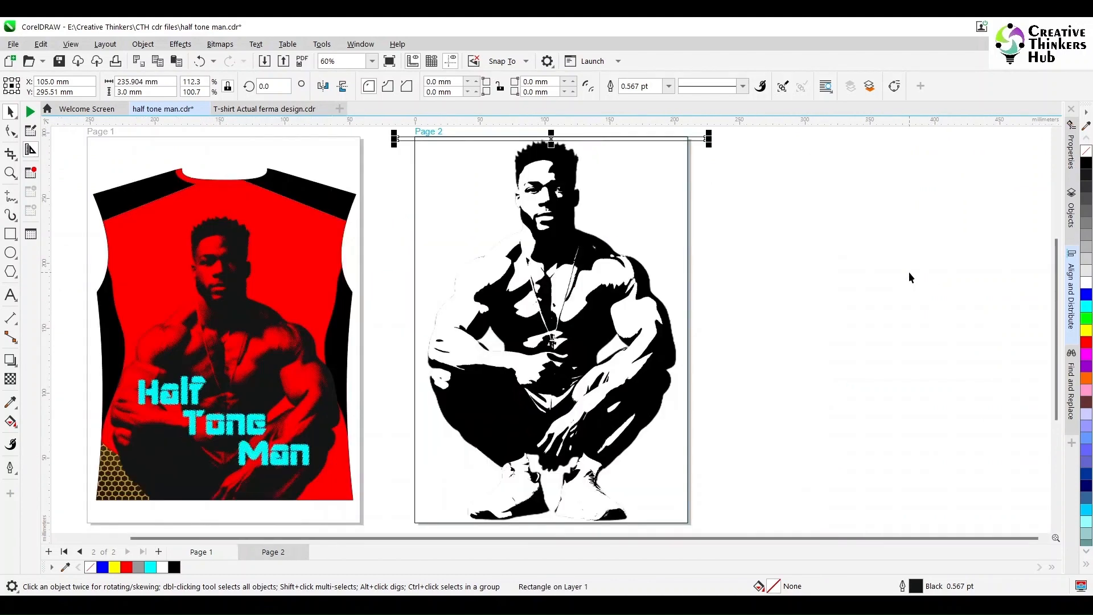
{"action": "left_click", "coordinate": [1086, 164]}
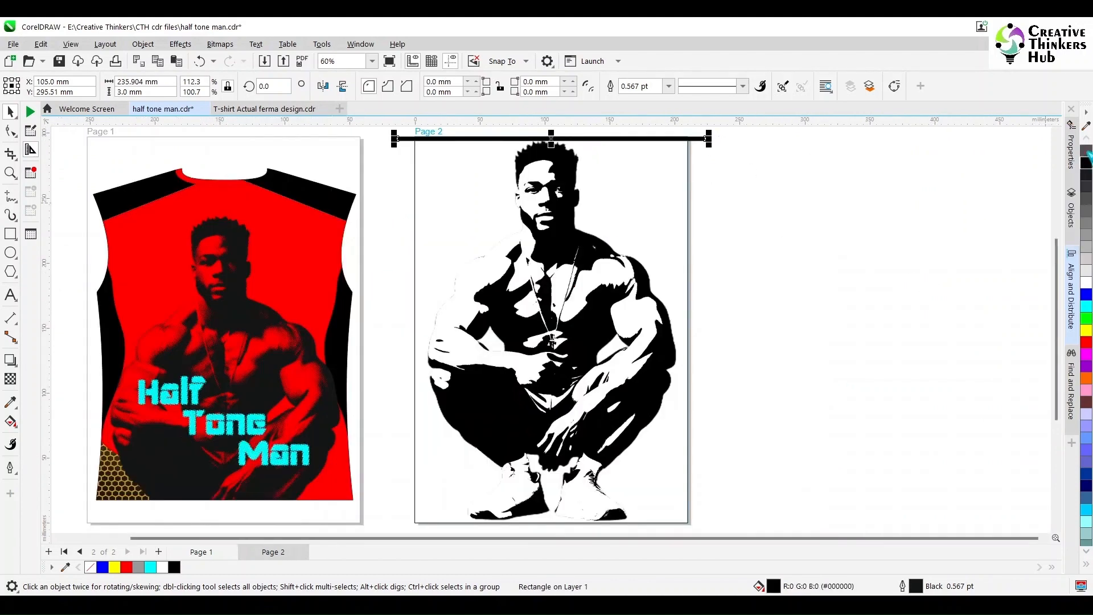
Set the vertical duplicate distance to -9 mm and duplicate the 3 mm bar down the full height of Page 2.
{"action": "left_click", "coordinate": [833, 152]}
{"action": "key", "text": "Return"}
{"action": "key", "text": "Tab"}
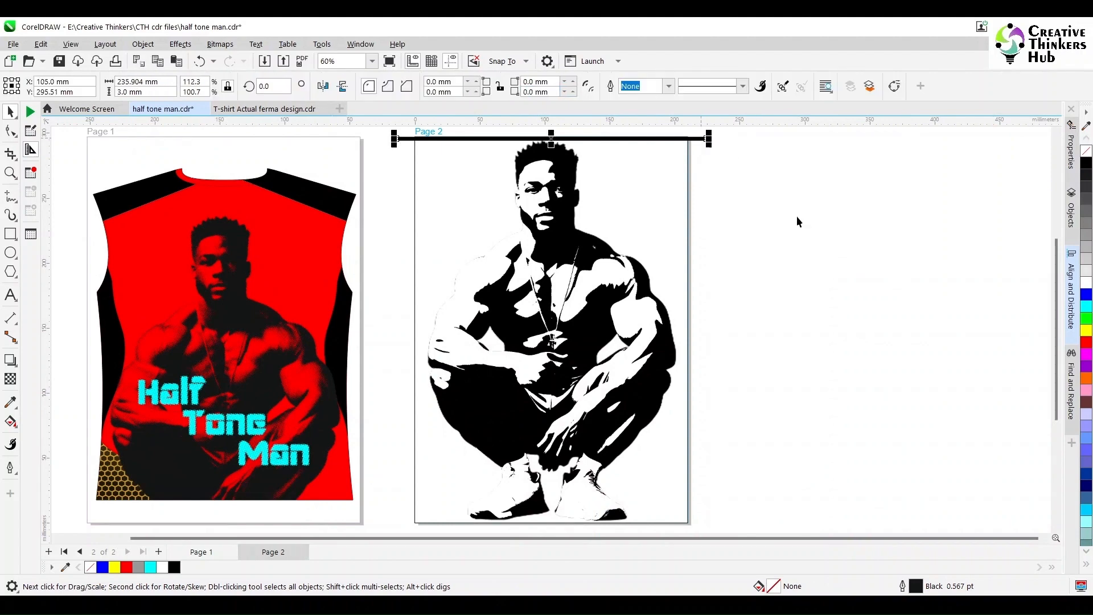
{"action": "key", "text": "ctrl+d"}
{"action": "key", "text": "ctrl+d"}
{"action": "key", "text": "ctrl+d"}
{"action": "key", "text": "ctrl+d"}
{"action": "key", "text": "ctrl+d"}
{"action": "key", "text": "ctrl+d"}
{"action": "key", "text": "ctrl+d"}
{"action": "key", "text": "ctrl+d"}
{"action": "key", "text": "ctrl+d"}
{"action": "key", "text": "ctrl+d"}
{"action": "key", "text": "ctrl+d"}
{"action": "key", "text": "ctrl+d"}
{"action": "key", "text": "ctrl+d"}
{"action": "key", "text": "ctrl+d"}
{"action": "key", "text": "ctrl+d"}
{"action": "key", "text": "ctrl+d"}
{"action": "key", "text": "ctrl+d"}
{"action": "key", "text": "ctrl+d"}
{"action": "key", "text": "ctrl+d"}
{"action": "key", "text": "ctrl+d"}
{"action": "key", "text": "ctrl+d"}
{"action": "key", "text": "ctrl+d"}
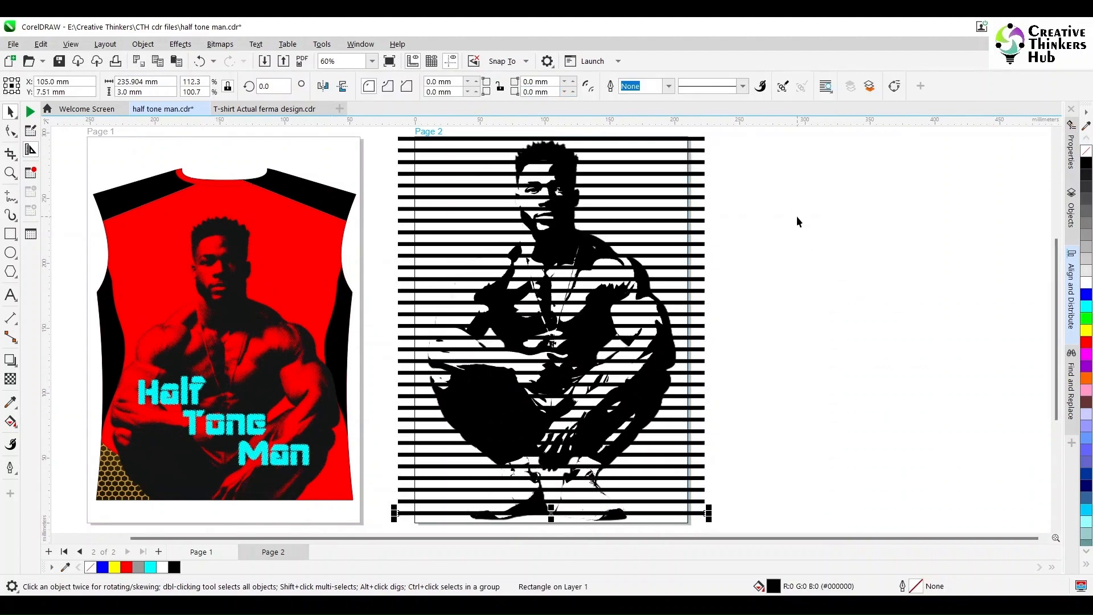
{"action": "key", "text": "ctrl+d"}
Select all the 3 mm bars, narrow them to about 186 mm around their centre and group them.
{"action": "scroll", "coordinate": [797, 219], "scroll_direction": "down", "scroll_amount": 1}
{"action": "left_click", "coordinate": [801, 148]}
{"action": "left_click", "coordinate": [733, 165]}
{"action": "left_click", "coordinate": [733, 173], "text": "shift"}
{"action": "left_click", "coordinate": [733, 181], "text": "shift"}
{"action": "left_click", "coordinate": [733, 188], "text": "shift"}
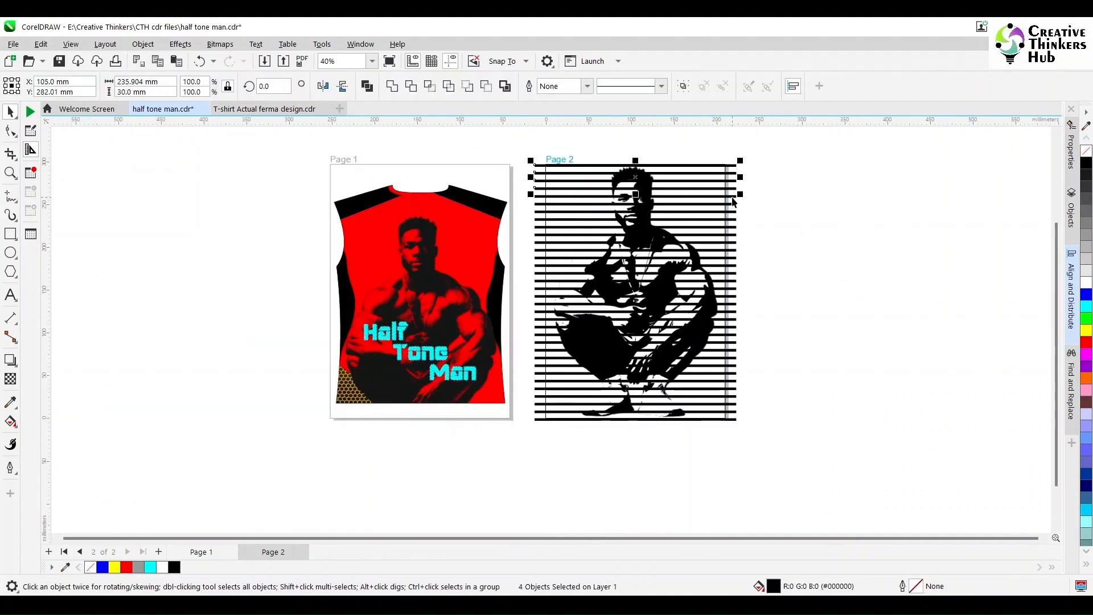
{"action": "left_click", "coordinate": [733, 197], "text": "shift"}
{"action": "left_click", "coordinate": [773, 198], "text": "shift"}
{"action": "left_click", "coordinate": [773, 210], "text": "shift"}
{"action": "left_click", "coordinate": [773, 222], "text": "shift"}
{"action": "left_click", "coordinate": [772, 233], "text": "shift"}
{"action": "left_click", "coordinate": [772, 245], "text": "shift"}
{"action": "left_click", "coordinate": [772, 256], "text": "shift"}
{"action": "left_click", "coordinate": [771, 268], "text": "shift"}
{"action": "left_click", "coordinate": [772, 279], "text": "shift"}
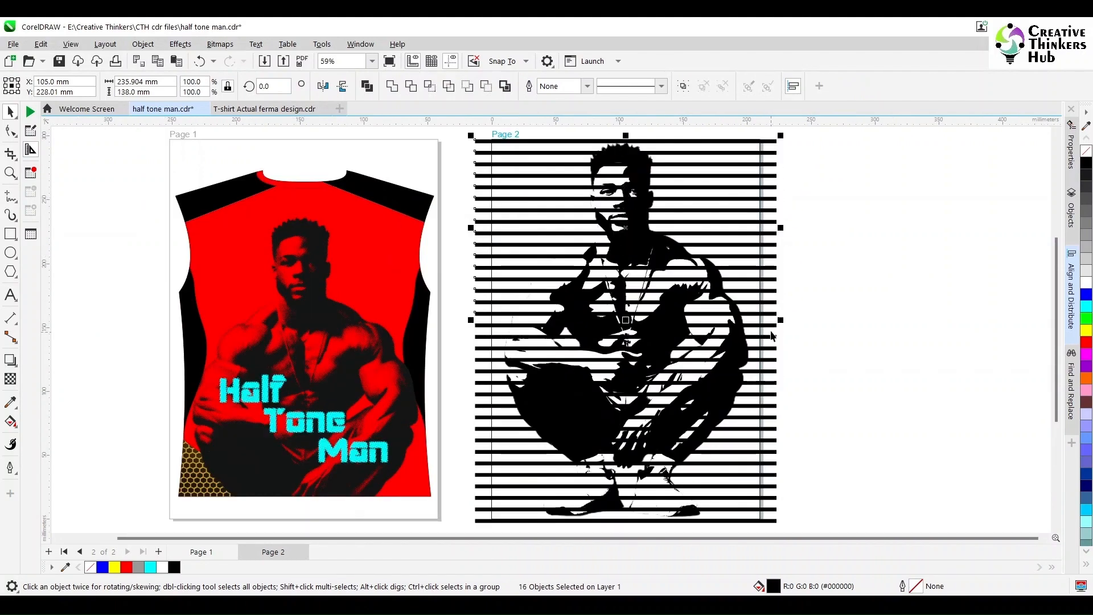
{"action": "left_click", "coordinate": [772, 381], "text": "shift"}
{"action": "left_click", "coordinate": [772, 404], "text": "shift"}
{"action": "left_click", "coordinate": [773, 427], "text": "shift"}
{"action": "left_click", "coordinate": [773, 450], "text": "shift"}
{"action": "left_click", "coordinate": [773, 472], "text": "shift"}
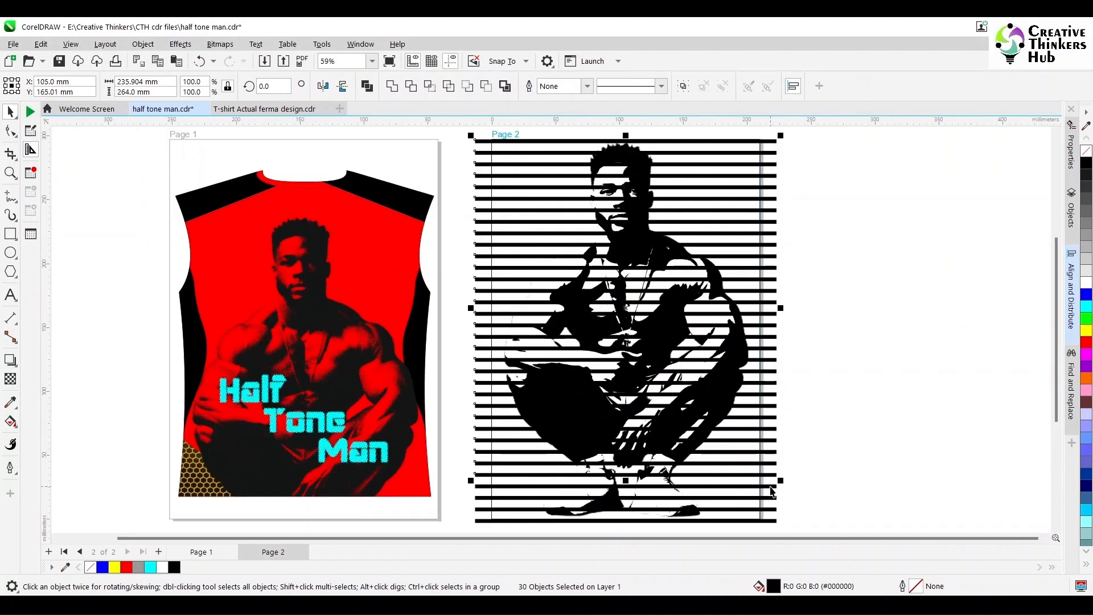
{"action": "left_click", "coordinate": [772, 495], "text": "shift"}
{"action": "left_click", "coordinate": [772, 507], "text": "shift"}
{"action": "left_click", "coordinate": [772, 518], "text": "shift"}
{"action": "key", "text": "Delete"}
{"action": "key", "text": "ctrl+z"}
{"action": "left_click_drag", "start_coordinate": [780, 330], "coordinate": [748, 330]}
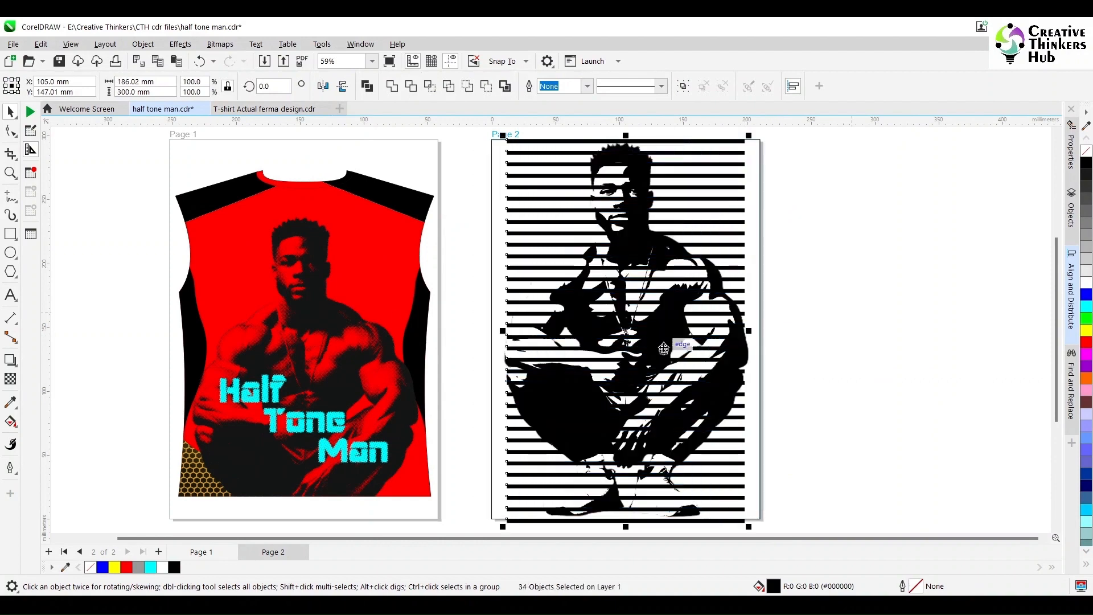
{"action": "key", "text": "ctrl+g"}
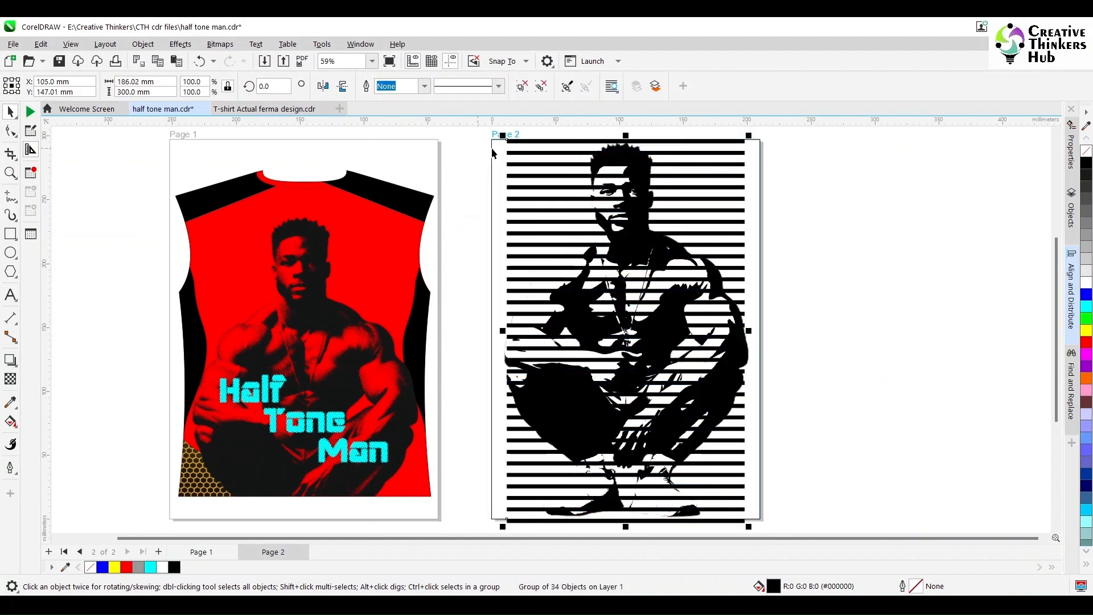
Place a copy of the stripe group directly below the original stripes and fill the copy with white.
{"action": "scroll", "coordinate": [495, 142], "scroll_direction": "up", "scroll_amount": 2}
{"action": "left_click_drag", "start_coordinate": [514, 132], "coordinate": [514, 139]}
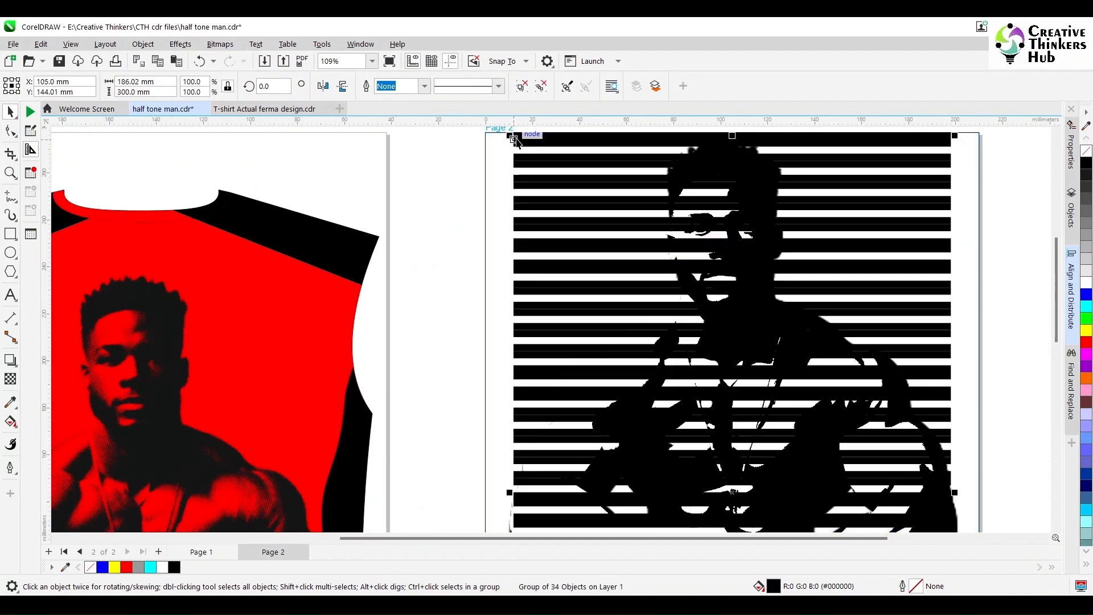
{"action": "scroll", "coordinate": [502, 140], "scroll_direction": "up", "scroll_amount": 2}
{"action": "left_click_drag", "start_coordinate": [537, 224], "coordinate": [536, 230]}
{"action": "scroll", "coordinate": [732, 309], "scroll_direction": "down", "scroll_amount": 4}
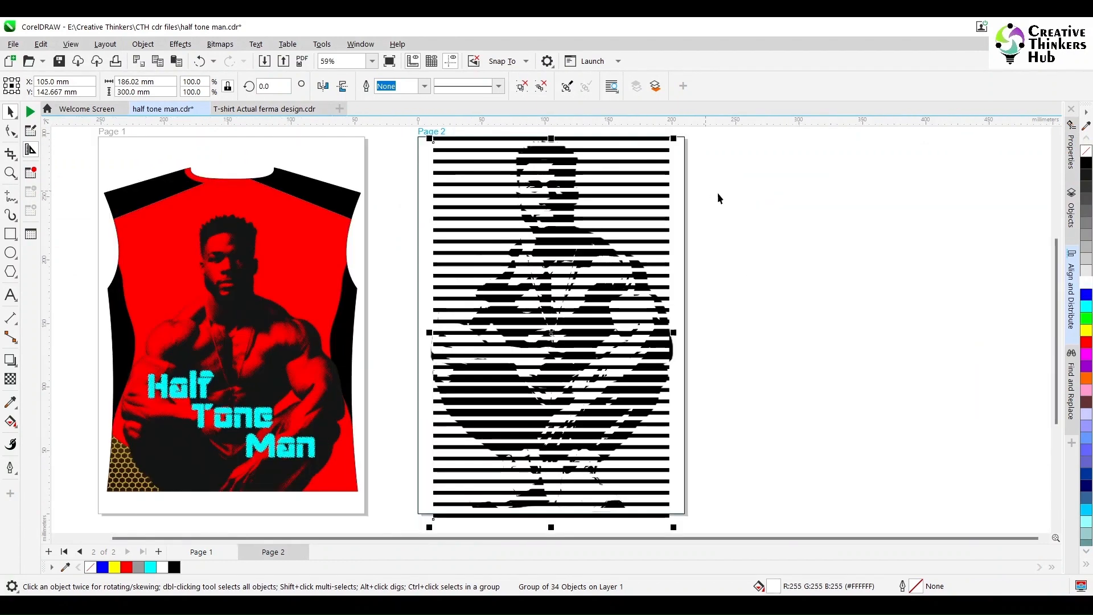
{"action": "left_click", "coordinate": [718, 197]}
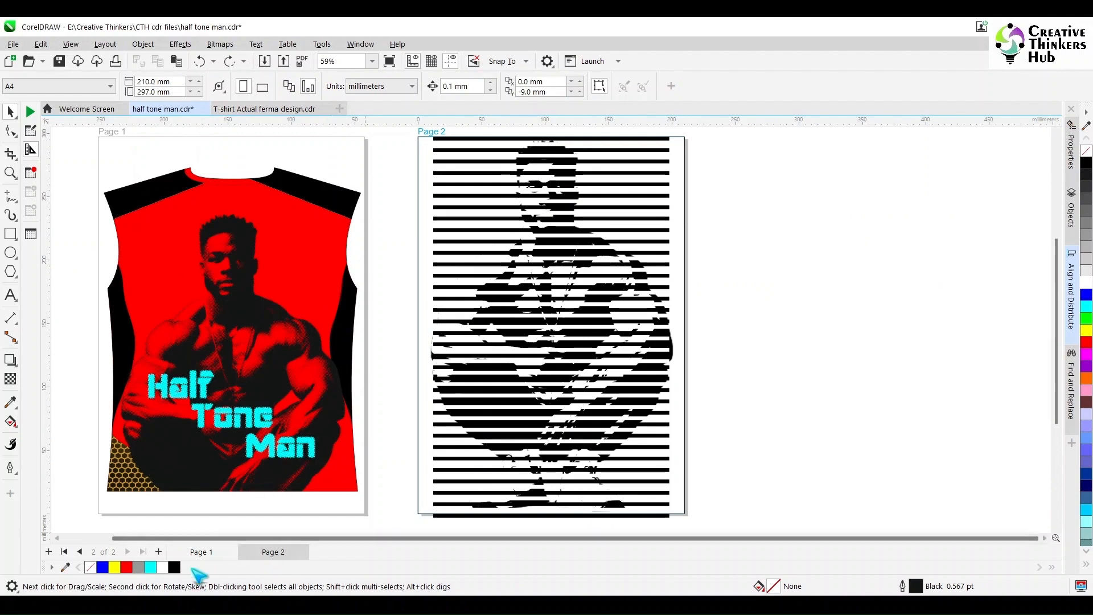
Duplicate Page 2 with its layers and contents after the selected page, and save the document.
{"action": "right_click", "coordinate": [269, 553]}
{"action": "key", "text": "Escape"}
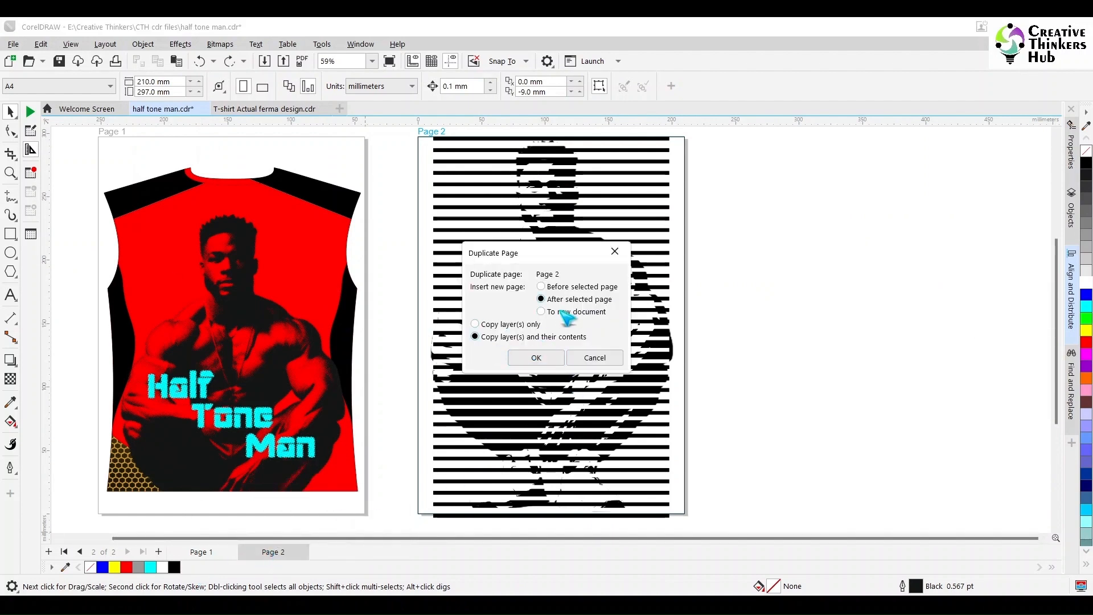
{"action": "left_click", "coordinate": [537, 358]}
{"action": "key", "text": "ctrl+s"}
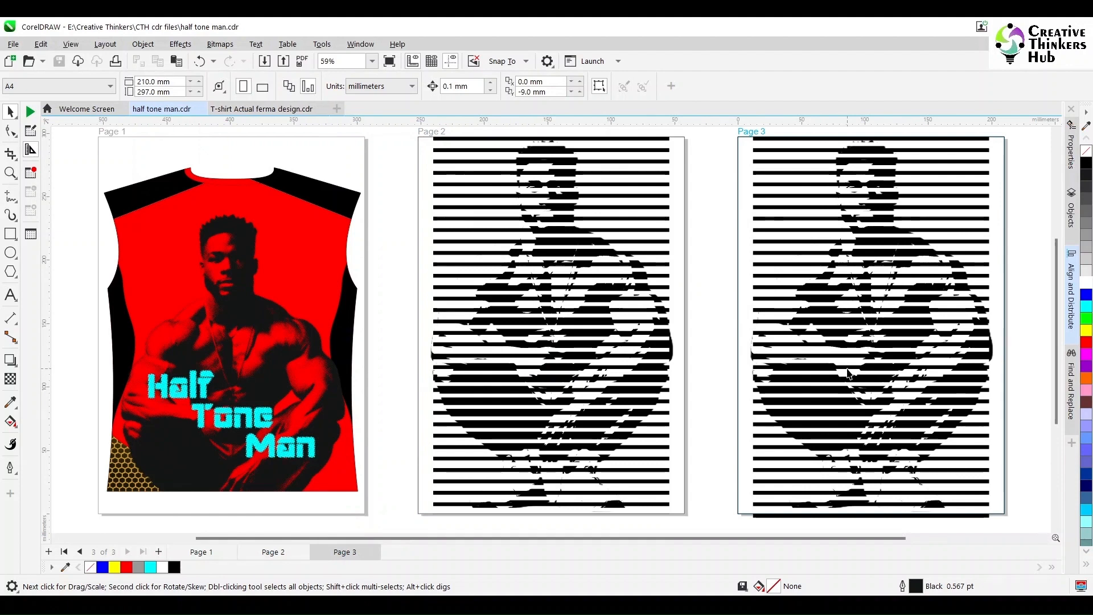
Cut both stripe groups on Page 3 and paste them into the figure's PowerClip frame contents.
{"action": "left_click", "coordinate": [949, 137]}
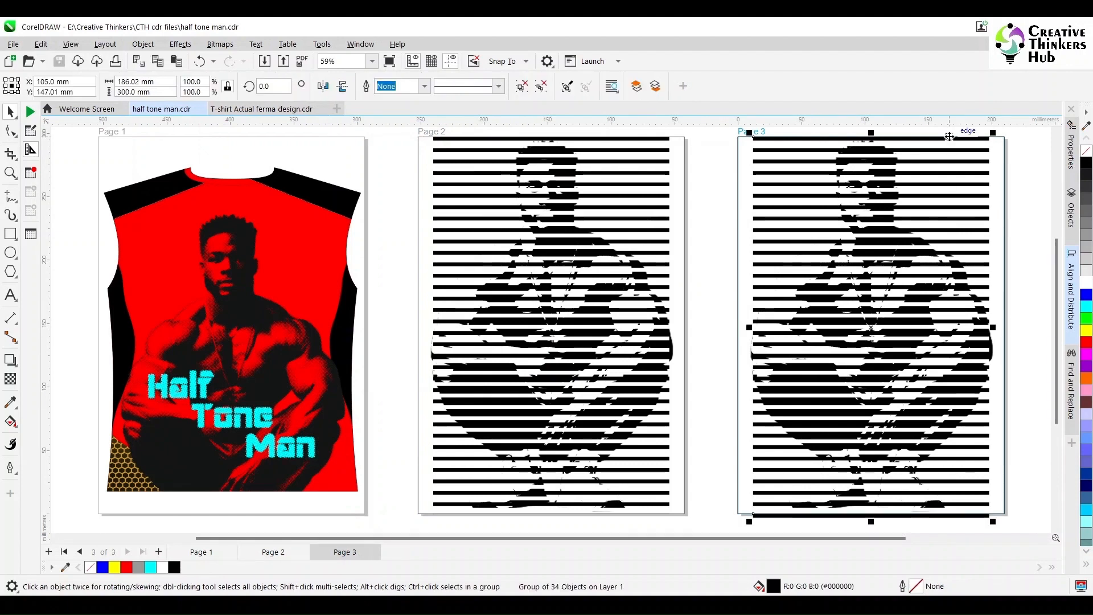
{"action": "scroll", "coordinate": [949, 138], "scroll_direction": "up", "scroll_amount": 2}
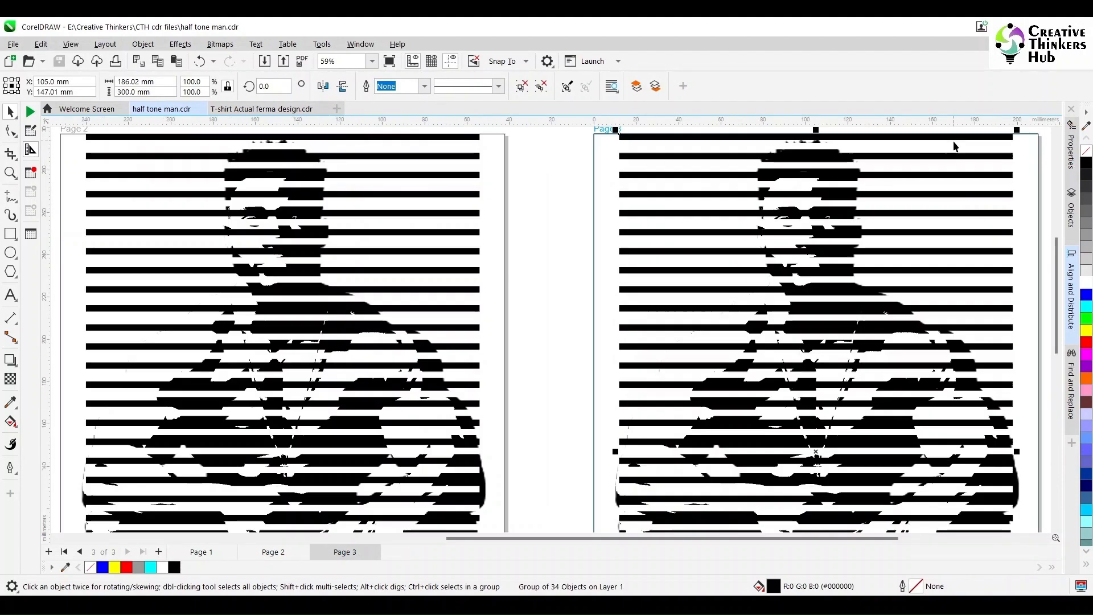
{"action": "left_click", "coordinate": [627, 144], "text": "shift"}
{"action": "key", "text": "Delete"}
{"action": "left_click", "coordinate": [629, 148], "text": "ctrl"}
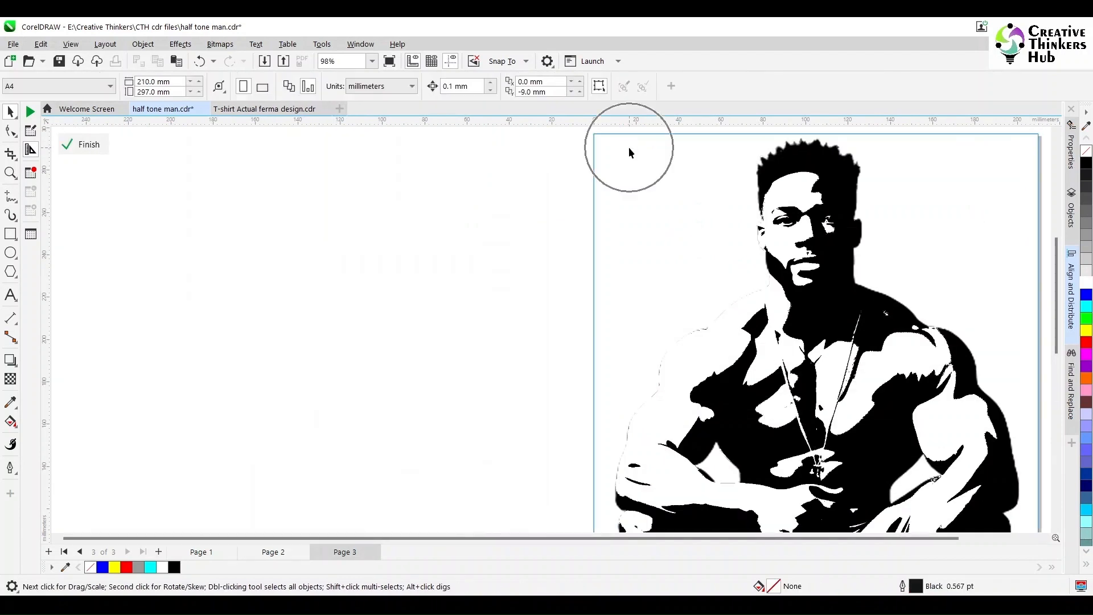
{"action": "key", "text": "ctrl+v"}
Move the two pasted stripe groups together off the figure to the empty area left of Page 3.
{"action": "scroll", "coordinate": [789, 284], "scroll_direction": "down", "scroll_amount": 3}
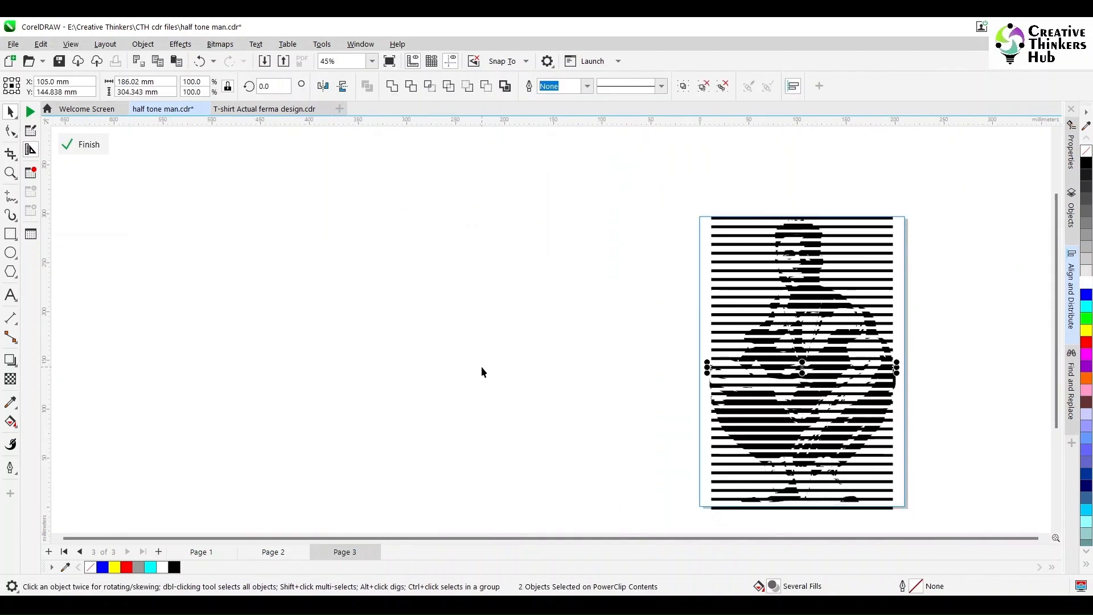
{"action": "left_click", "coordinate": [924, 313]}
{"action": "key", "text": "ctrl+a"}
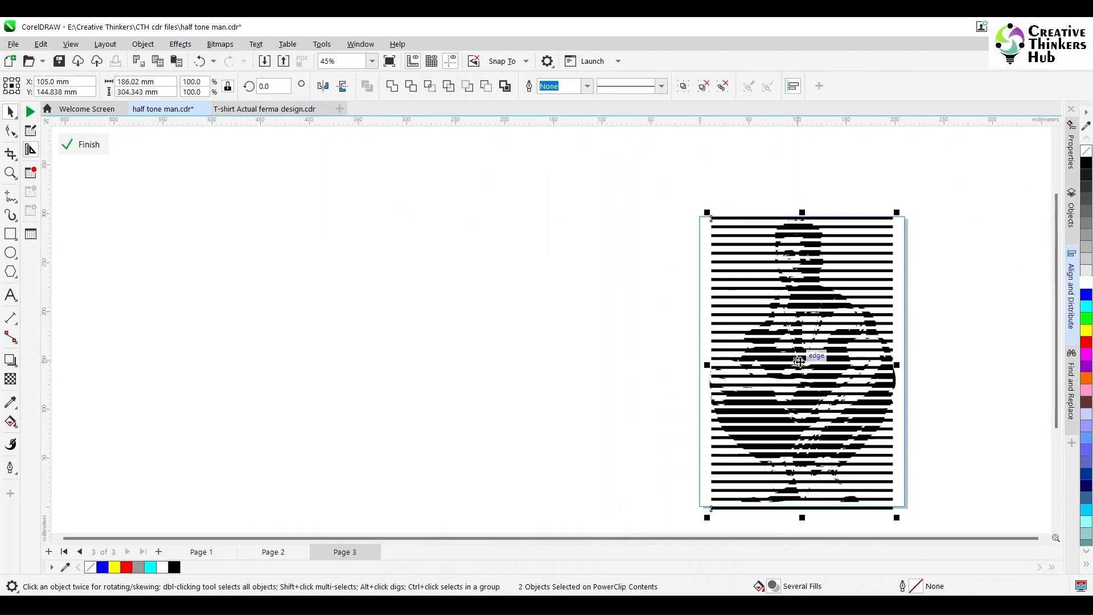
{"action": "left_click_drag", "start_coordinate": [798, 362], "coordinate": [487, 362]}
Trace the black-and-white figure bitmap in the Page 3 frame into vector objects.
{"action": "left_click", "coordinate": [794, 235]}
{"action": "scroll", "coordinate": [794, 236], "scroll_direction": "up", "scroll_amount": 4}
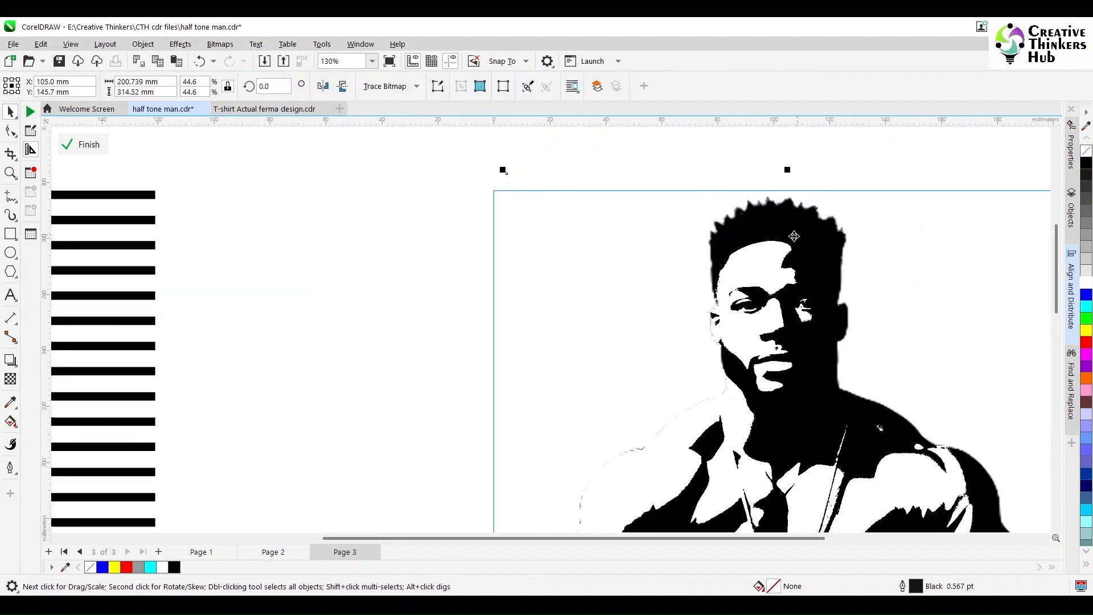
{"action": "left_click", "coordinate": [398, 86]}
{"action": "left_click", "coordinate": [415, 104]}
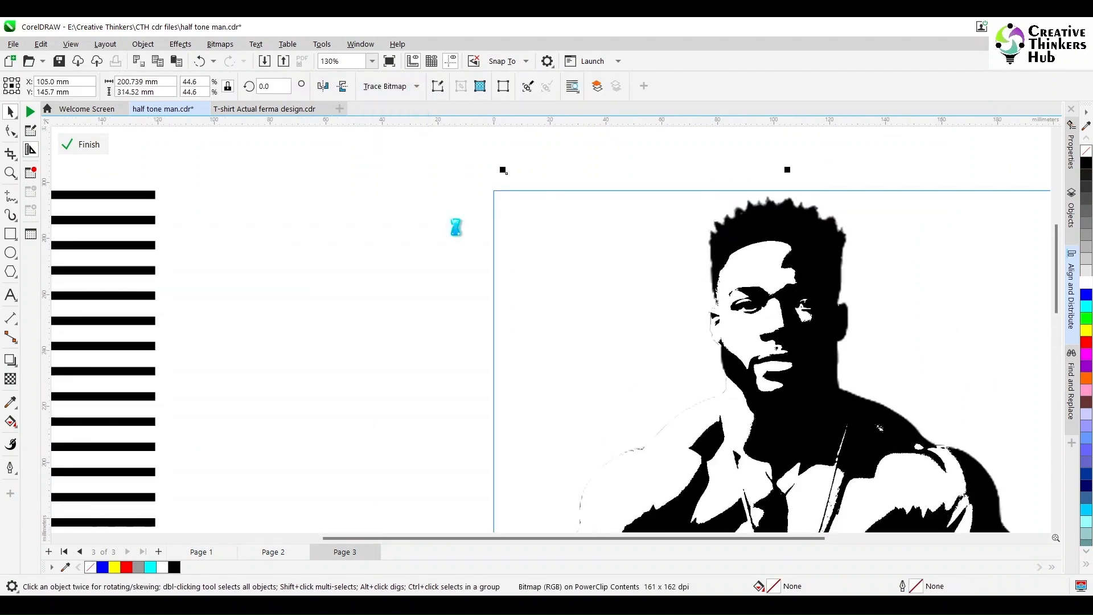
{"action": "scroll", "coordinate": [455, 226], "scroll_direction": "down", "scroll_amount": 4}
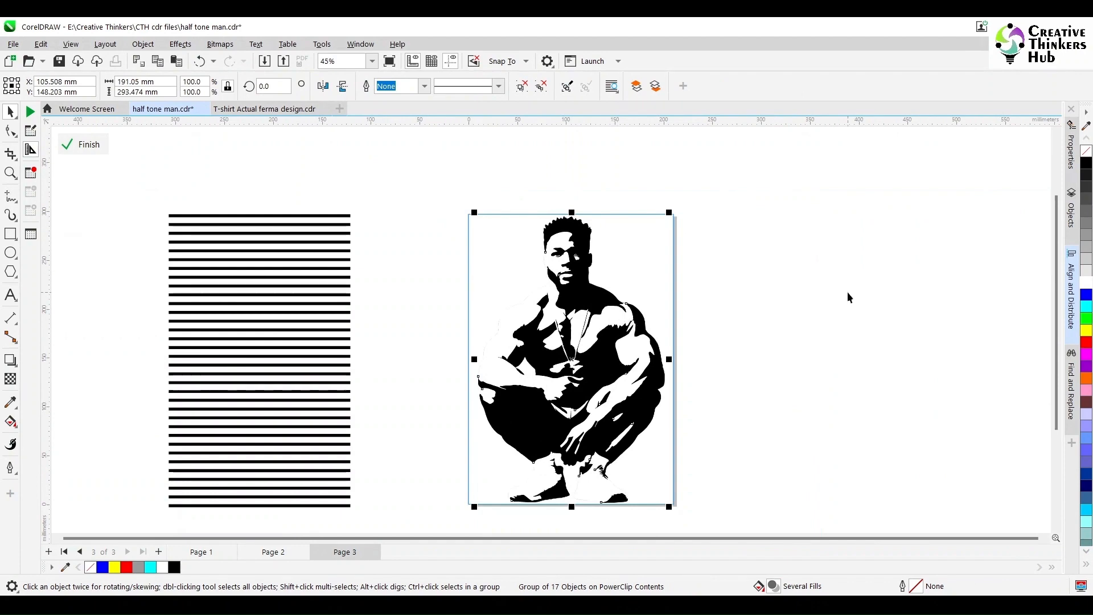
Delete the original bitmap behind the traced figure and keep the traced group at its original place on Page 3.
{"action": "mouse_move", "coordinate": [626, 308]}
{"action": "left_mouse_down"}
{"action": "mouse_move", "coordinate": [843, 307]}
{"action": "mouse_move", "coordinate": [832, 324]}
{"action": "mouse_move", "coordinate": [655, 348]}
{"action": "left_mouse_up"}
{"action": "left_click", "coordinate": [629, 268]}
{"action": "key", "text": "Delete"}
{"action": "left_click", "coordinate": [837, 324]}
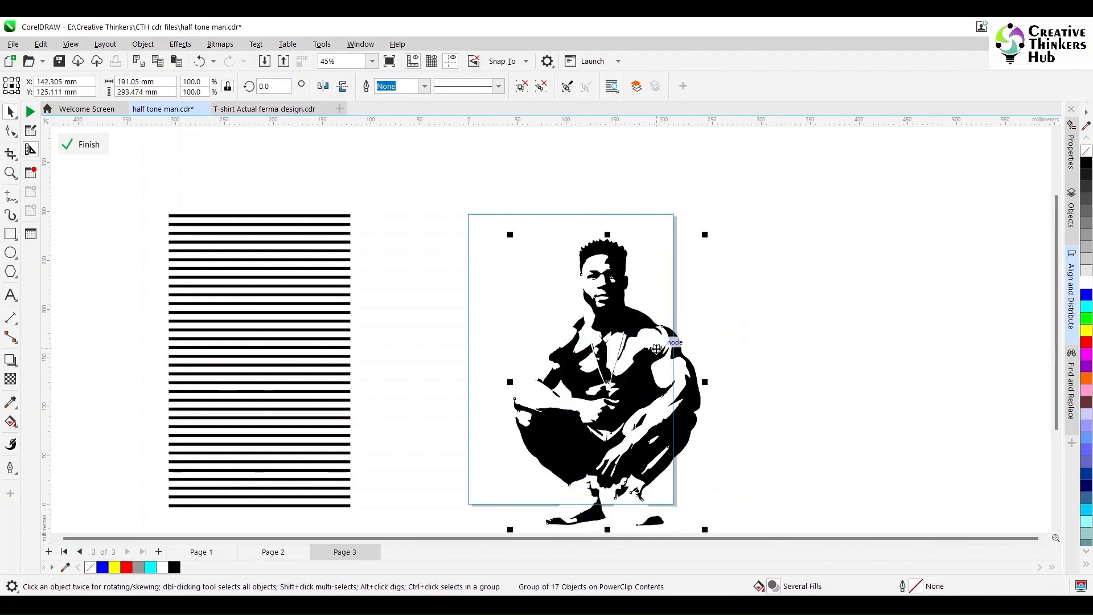
{"action": "key", "text": "ctrl+z"}
{"action": "key", "text": "ctrl+shift+z"}
{"action": "left_click", "coordinate": [807, 367]}
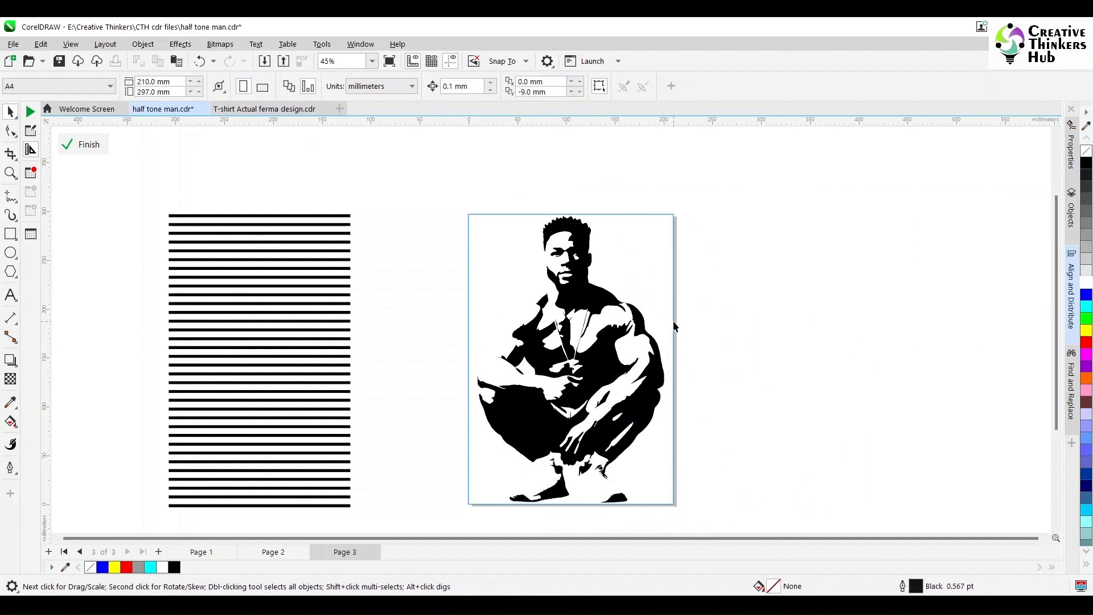
Ungroup the traced figure on Page 3 completely into separate curves.
{"action": "left_click", "coordinate": [574, 239]}
{"action": "left_click", "coordinate": [538, 87]}
{"action": "left_click", "coordinate": [537, 154]}
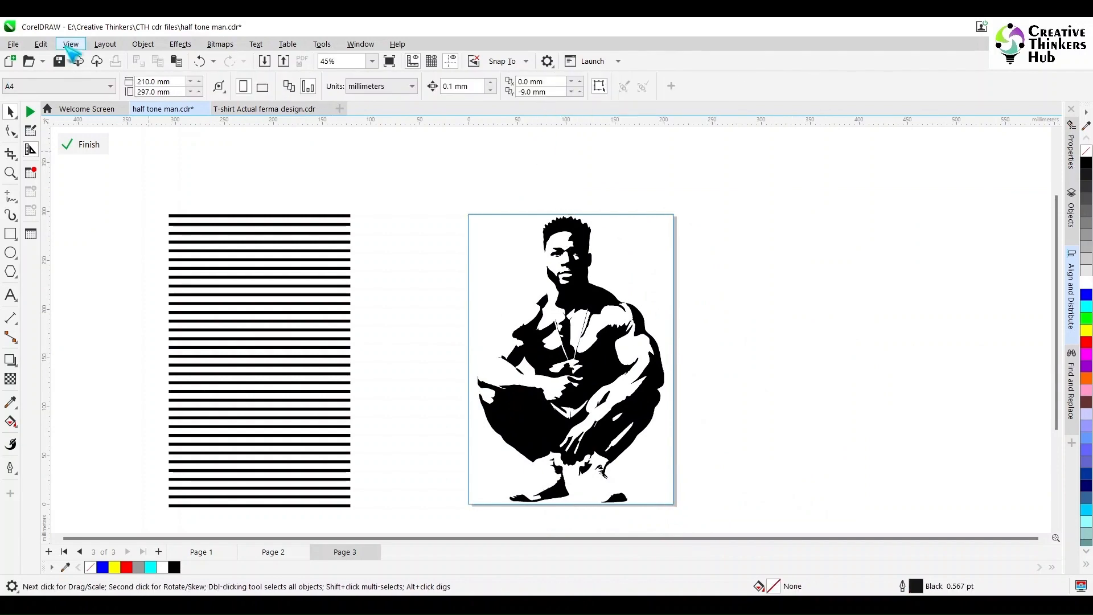
Check the traced outlines in wireframe view and try to move the main black shape off the page.
{"action": "left_click", "coordinate": [71, 45]}
{"action": "left_click", "coordinate": [91, 62]}
{"action": "scroll", "coordinate": [608, 272], "scroll_direction": "up", "scroll_amount": 4}
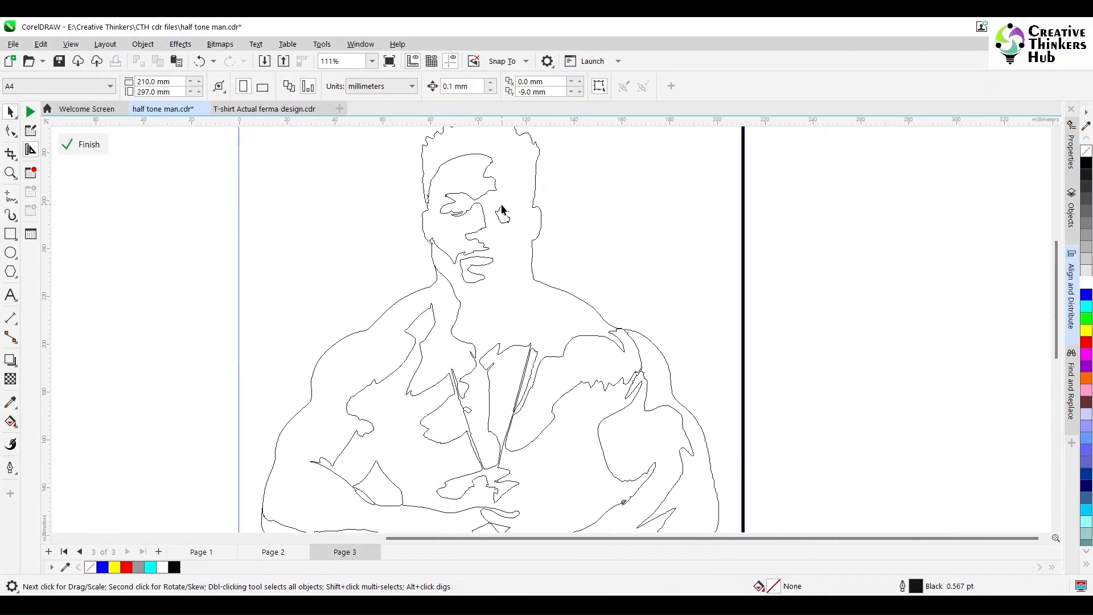
{"action": "scroll", "coordinate": [501, 205], "scroll_direction": "down", "scroll_amount": 1}
{"action": "left_click_drag", "start_coordinate": [525, 204], "coordinate": [788, 214]}
{"action": "left_click", "coordinate": [70, 44]}
{"action": "left_click", "coordinate": [87, 75]}
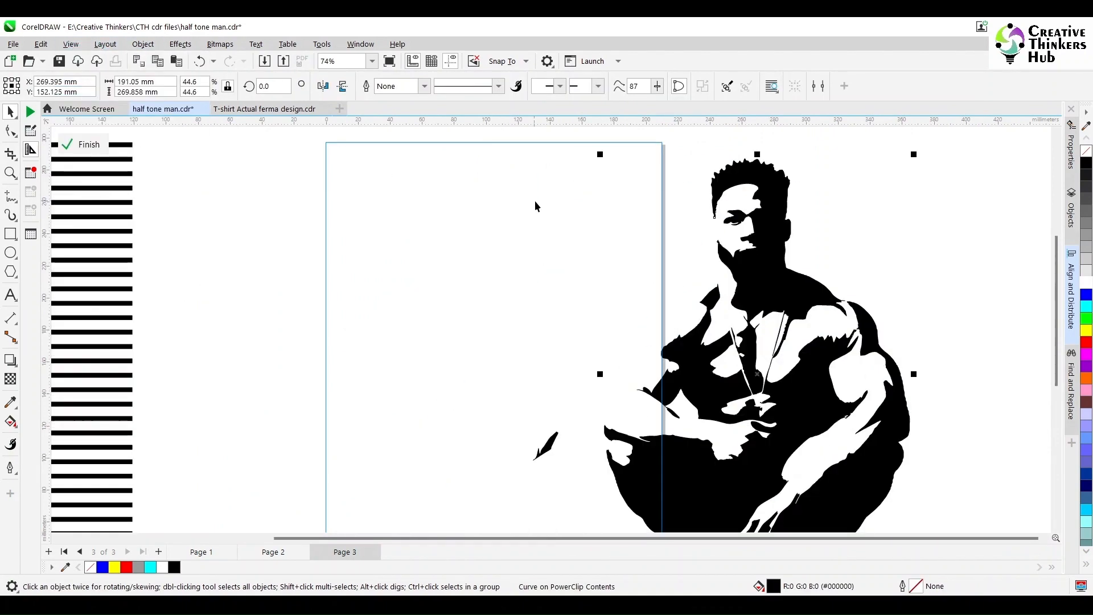
{"action": "scroll", "coordinate": [535, 205], "scroll_direction": "down", "scroll_amount": 2}
{"action": "key", "text": "ctrl+z"}
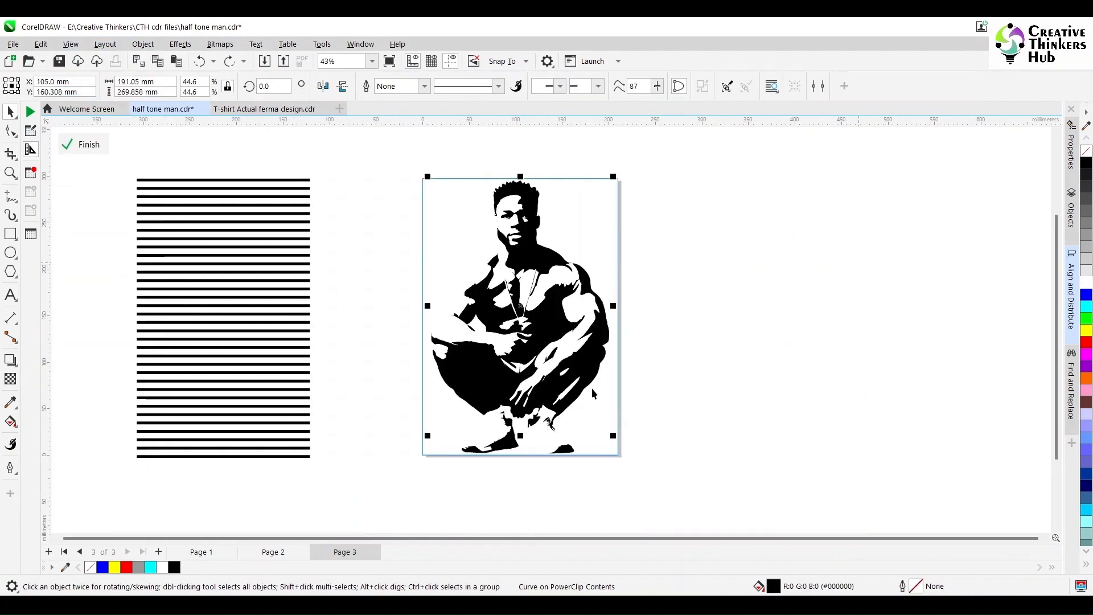
Select the six black pieces of the figure together and move them off their white background shapes, past the page's right edge.
{"action": "left_click", "coordinate": [553, 353], "text": "shift"}
{"action": "left_click", "coordinate": [565, 449], "text": "shift"}
{"action": "left_click", "coordinate": [468, 453], "text": "shift"}
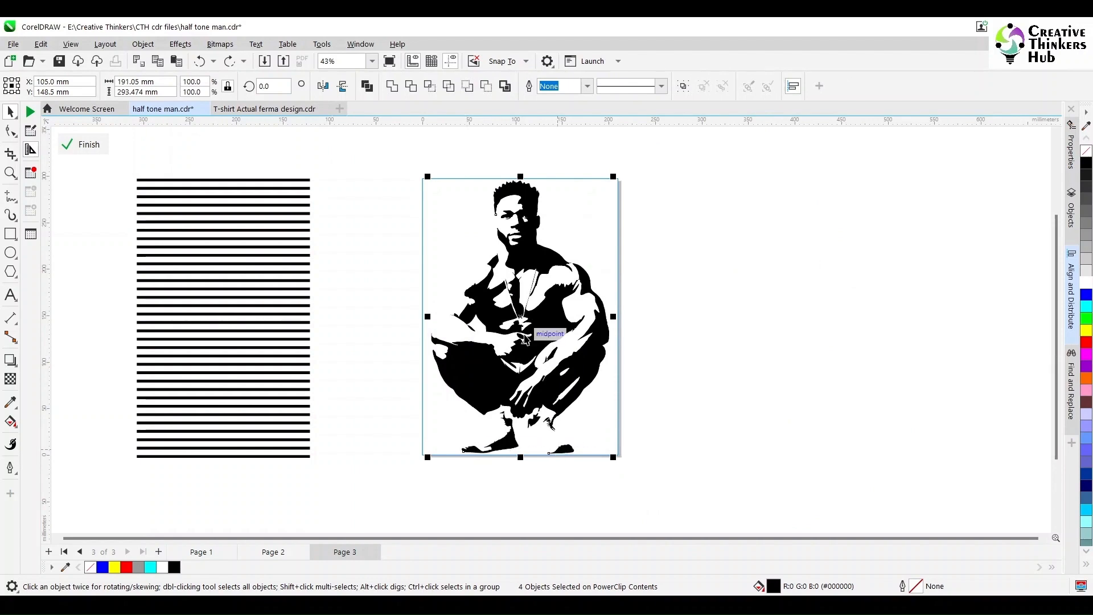
{"action": "left_click_drag", "start_coordinate": [524, 316], "coordinate": [767, 314]}
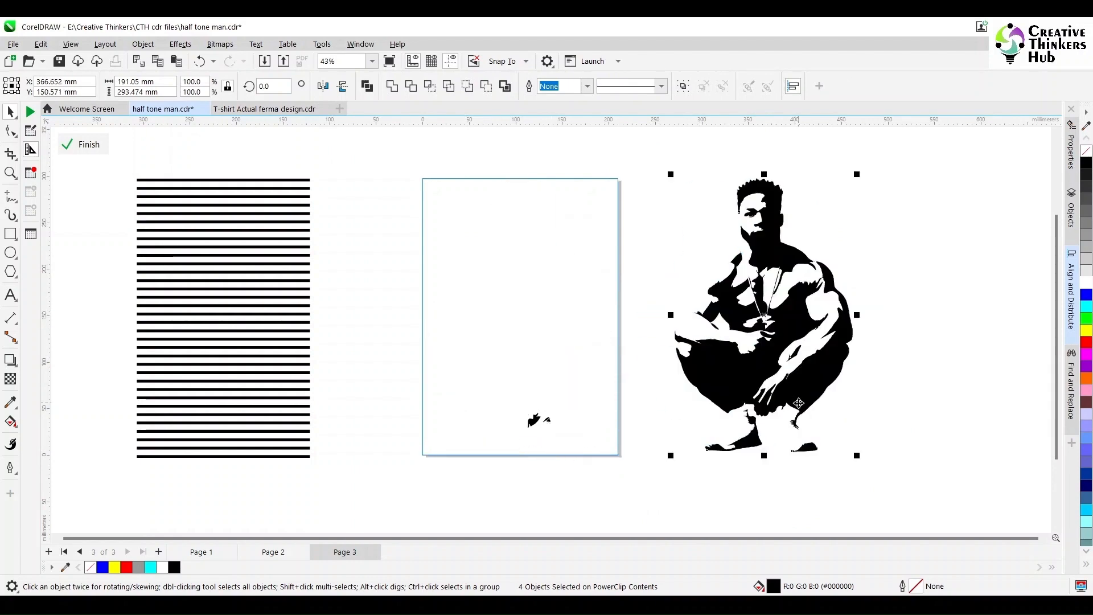
{"action": "key", "text": "ctrl+z"}
{"action": "scroll", "coordinate": [528, 420], "scroll_direction": "up", "scroll_amount": 2}
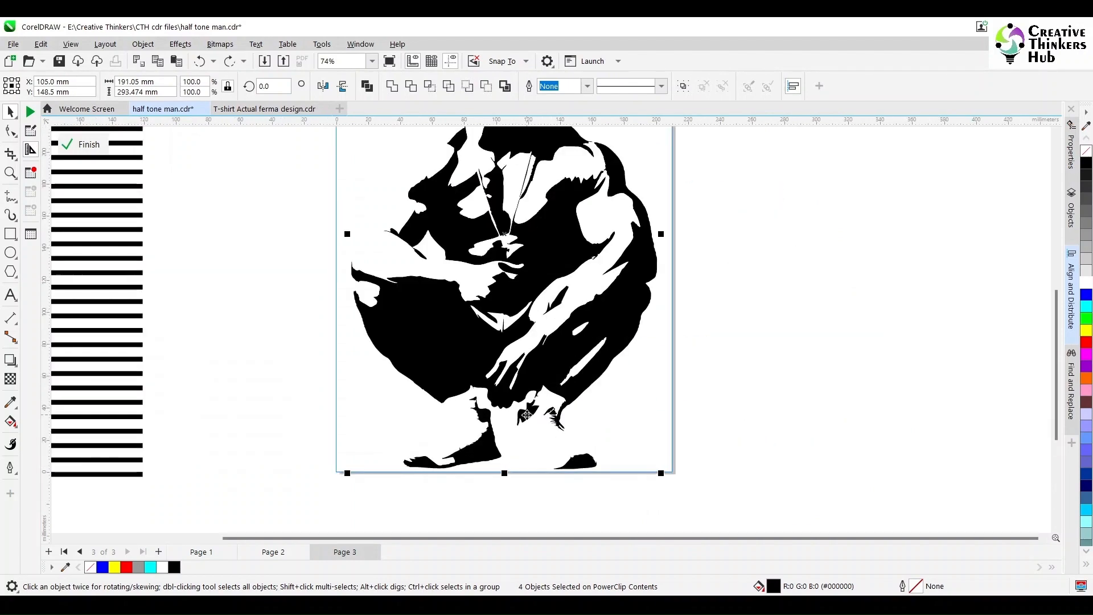
{"action": "scroll", "coordinate": [557, 419], "scroll_direction": "up", "scroll_amount": 2}
{"action": "left_click_drag", "start_coordinate": [506, 405], "coordinate": [1019, 326]}
{"action": "scroll", "coordinate": [1019, 326], "scroll_direction": "down", "scroll_amount": 6}
{"action": "left_click", "coordinate": [1046, 537]}
{"action": "left_click", "coordinate": [1045, 537]}
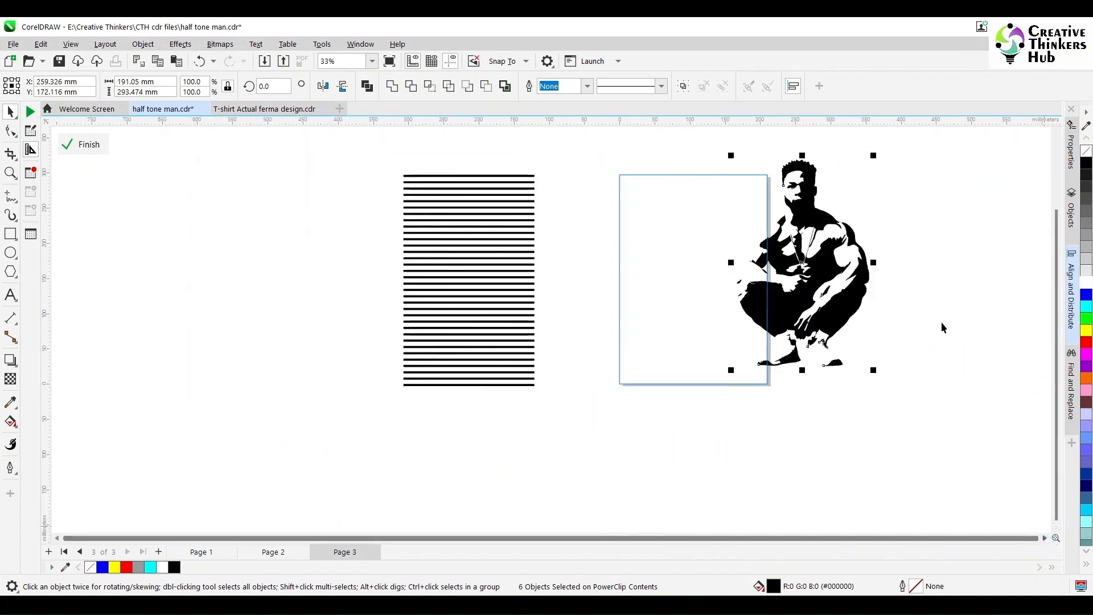
{"action": "left_click_drag", "start_coordinate": [806, 234], "coordinate": [826, 284]}
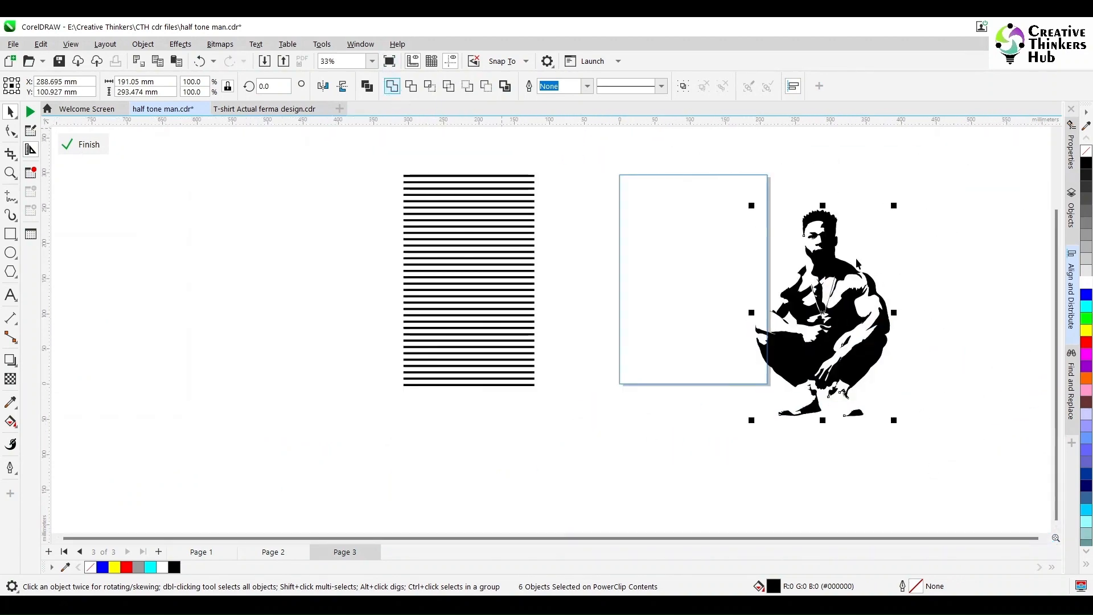
Combine the six black pieces into a single curve and center it on the page.
{"action": "key", "text": "ctrl+l"}
{"action": "left_click", "coordinate": [71, 44]}
{"action": "left_click", "coordinate": [91, 59]}
{"action": "left_click", "coordinate": [603, 179]}
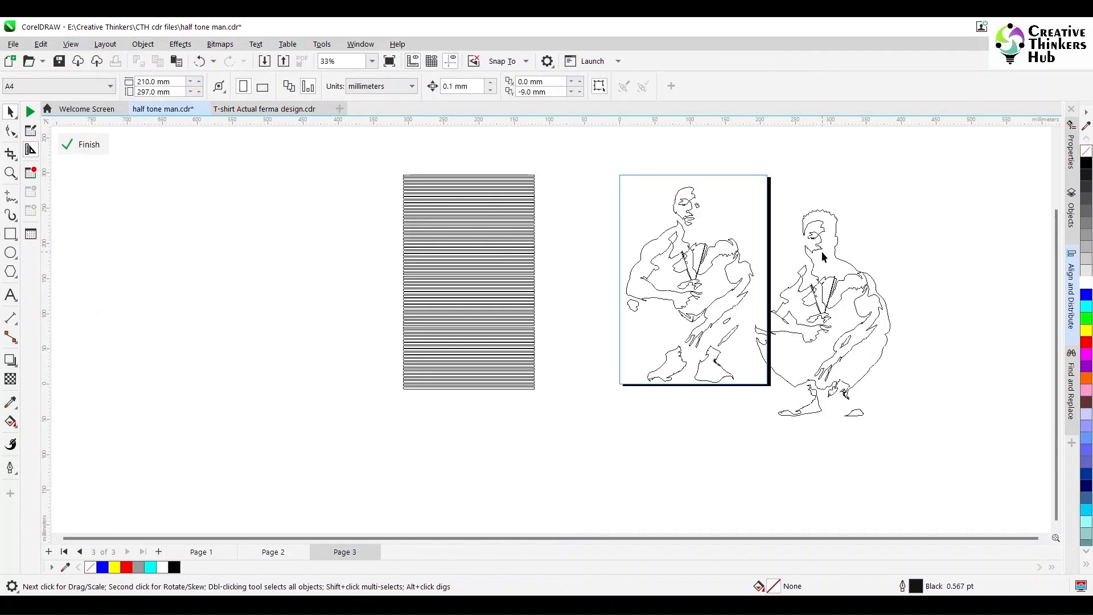
{"action": "scroll", "coordinate": [828, 251], "scroll_direction": "up", "scroll_amount": 2}
{"action": "left_click", "coordinate": [864, 275]}
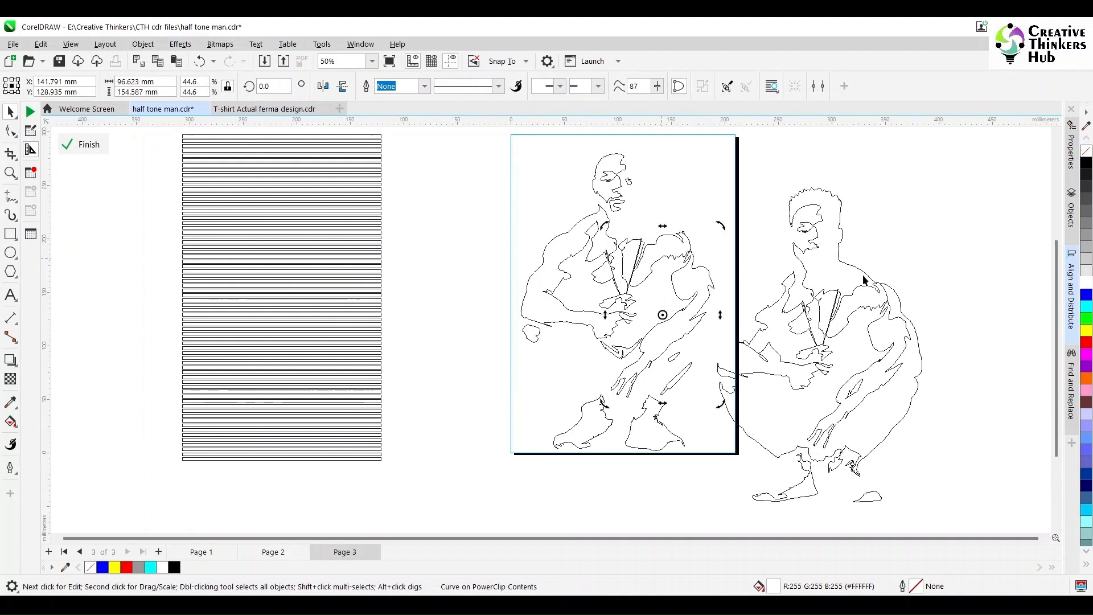
{"action": "key", "text": "p"}
{"action": "scroll", "coordinate": [746, 204], "scroll_direction": "up", "scroll_amount": 1}
{"action": "scroll", "coordinate": [1057, 164], "scroll_direction": "up", "scroll_amount": 1}
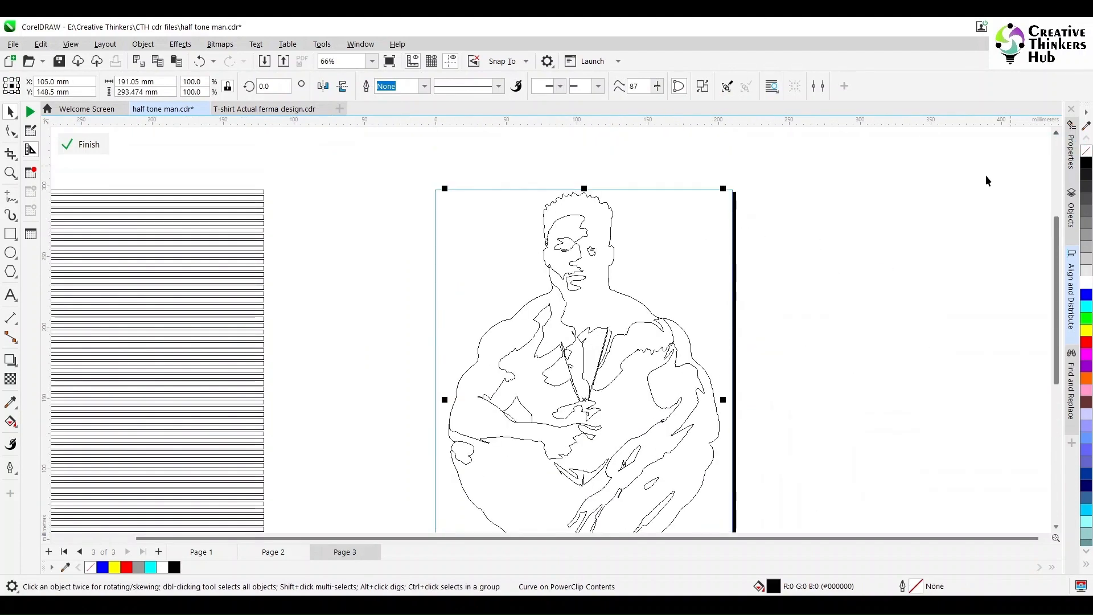
Return from wireframe to the full-color view and delete the white face shape behind the combined black curve.
{"action": "left_click", "coordinate": [808, 244]}
{"action": "scroll", "coordinate": [803, 247], "scroll_direction": "up", "scroll_amount": 1}
{"action": "scroll", "coordinate": [804, 247], "scroll_direction": "up", "scroll_amount": 2}
{"action": "left_click", "coordinate": [71, 44]}
{"action": "left_click", "coordinate": [94, 88]}
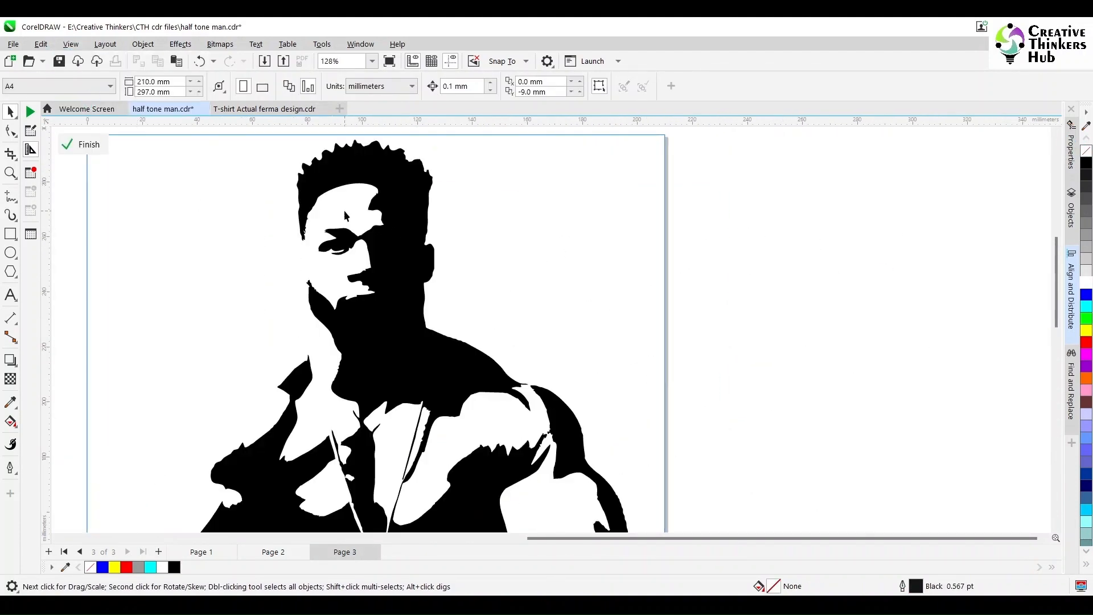
{"action": "left_click", "coordinate": [603, 215]}
{"action": "left_click_drag", "start_coordinate": [600, 209], "coordinate": [600, 210]}
{"action": "key", "text": "Delete"}
Delete the large white shapes behind the chest and both arms of the black figure.
{"action": "left_click_drag", "start_coordinate": [333, 357], "coordinate": [810, 211]}
{"action": "key", "text": "ctrl+z"}
{"action": "left_click_drag", "start_coordinate": [1057, 278], "coordinate": [1069, 321]}
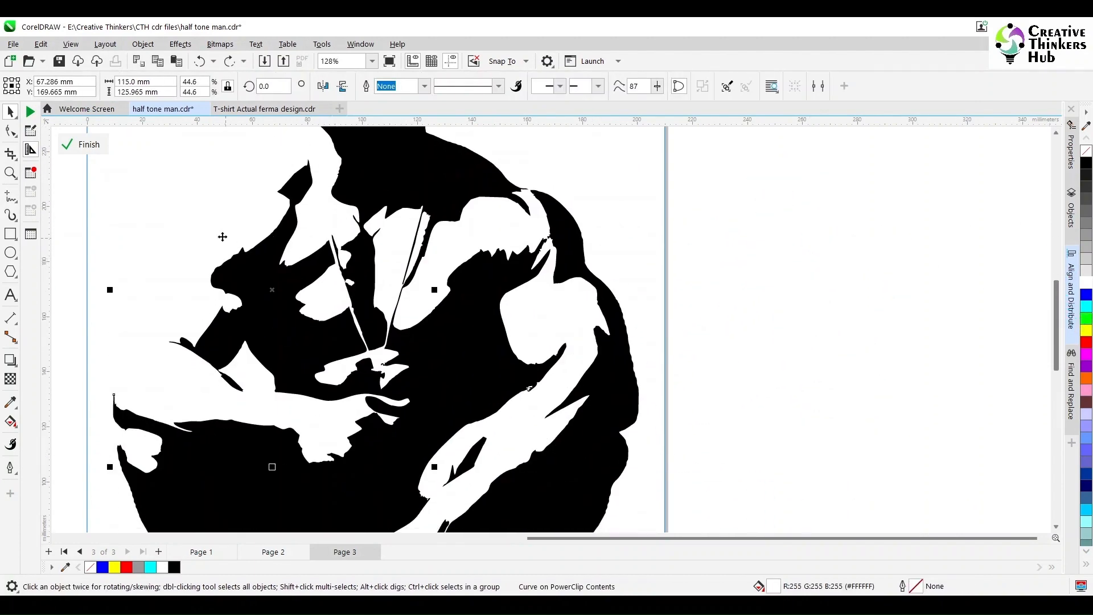
{"action": "left_click_drag", "start_coordinate": [200, 237], "coordinate": [723, 237]}
{"action": "key", "text": "Delete"}
{"action": "left_click_drag", "start_coordinate": [436, 261], "coordinate": [849, 239]}
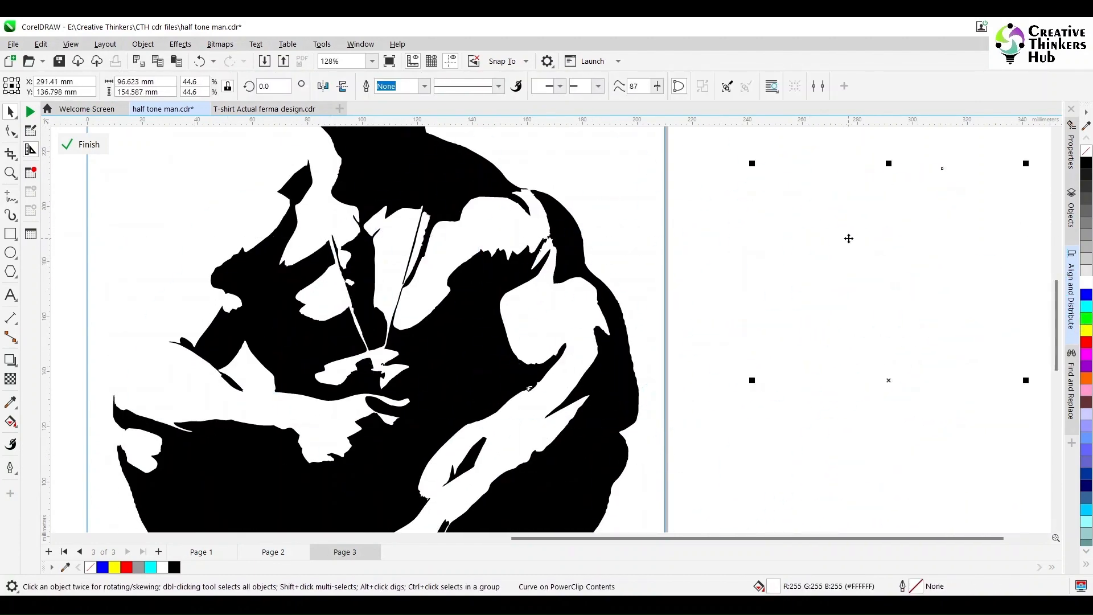
{"action": "key", "text": "Delete"}
Delete the white shapes behind the figure's lower legs and feet.
{"action": "left_click_drag", "start_coordinate": [1056, 315], "coordinate": [1056, 373]}
{"action": "left_click_drag", "start_coordinate": [427, 406], "coordinate": [617, 383]}
{"action": "key", "text": "Delete"}
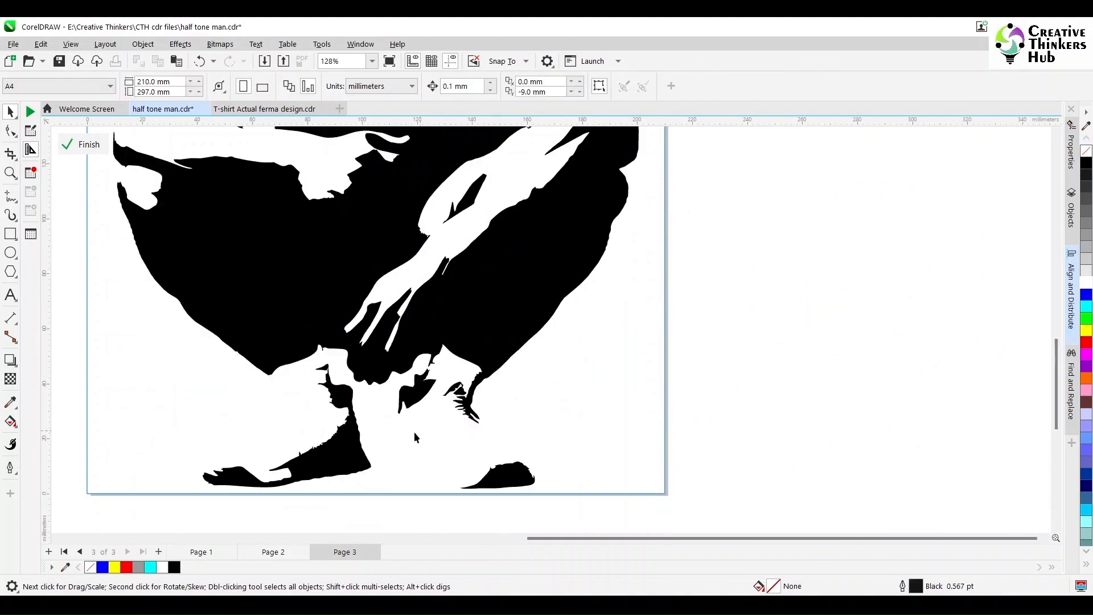
{"action": "left_click_drag", "start_coordinate": [486, 411], "coordinate": [800, 363]}
{"action": "key", "text": "Delete"}
Shift the black figure curve aside with a 200 mm nudge distance and check the leftover small shapes in wireframe view.
{"action": "scroll", "coordinate": [422, 296], "scroll_direction": "down", "scroll_amount": 5}
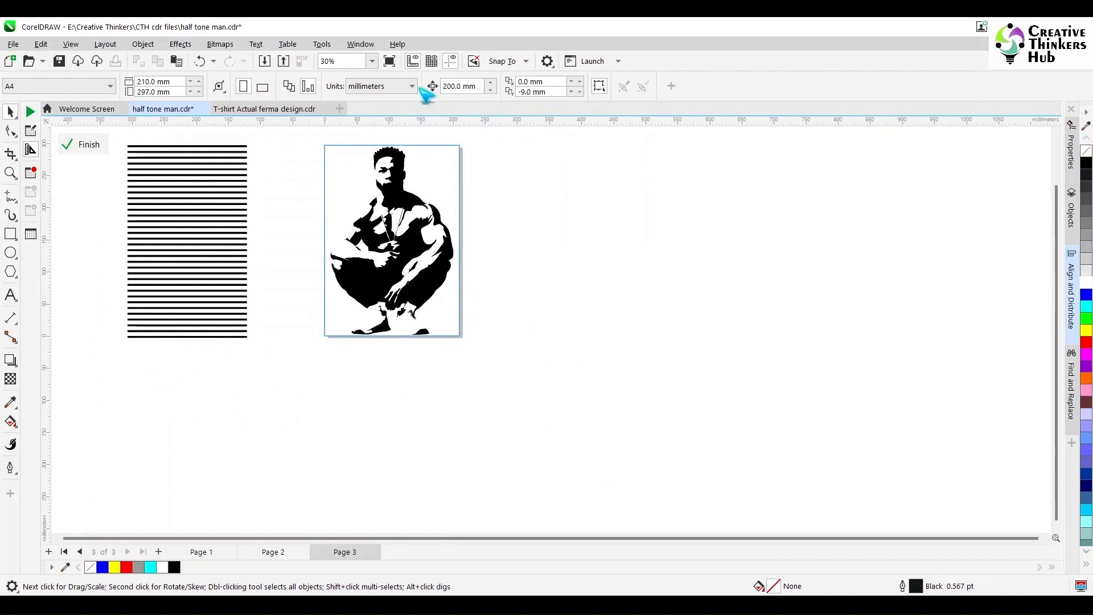
{"action": "left_click", "coordinate": [393, 155]}
{"action": "left_click_drag", "start_coordinate": [392, 155], "coordinate": [522, 155]}
{"action": "left_click", "coordinate": [70, 44]}
{"action": "left_click", "coordinate": [95, 60]}
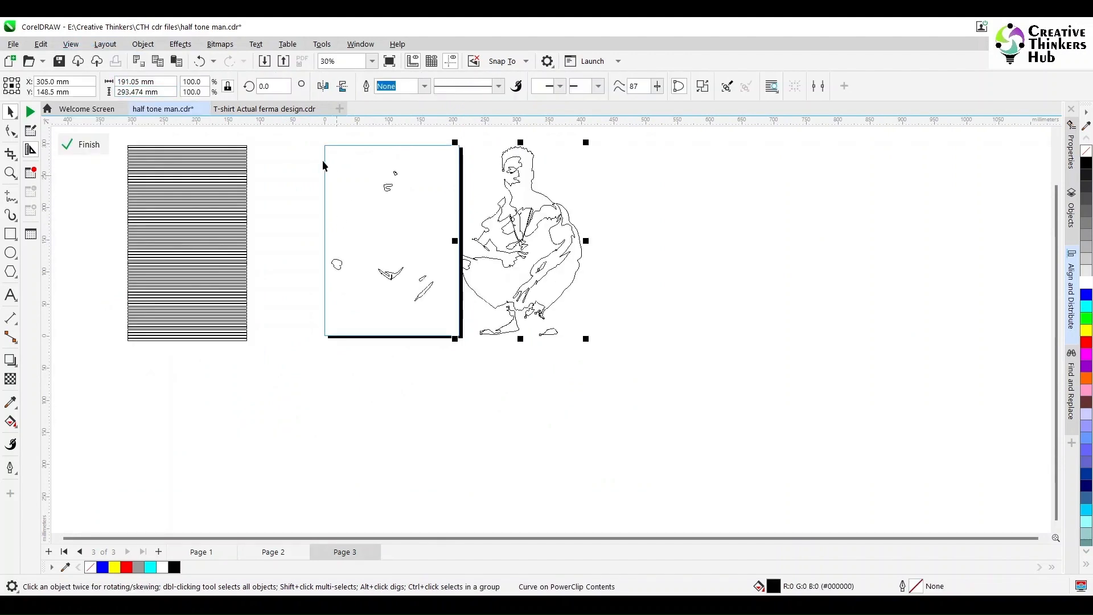
{"action": "left_click", "coordinate": [316, 158]}
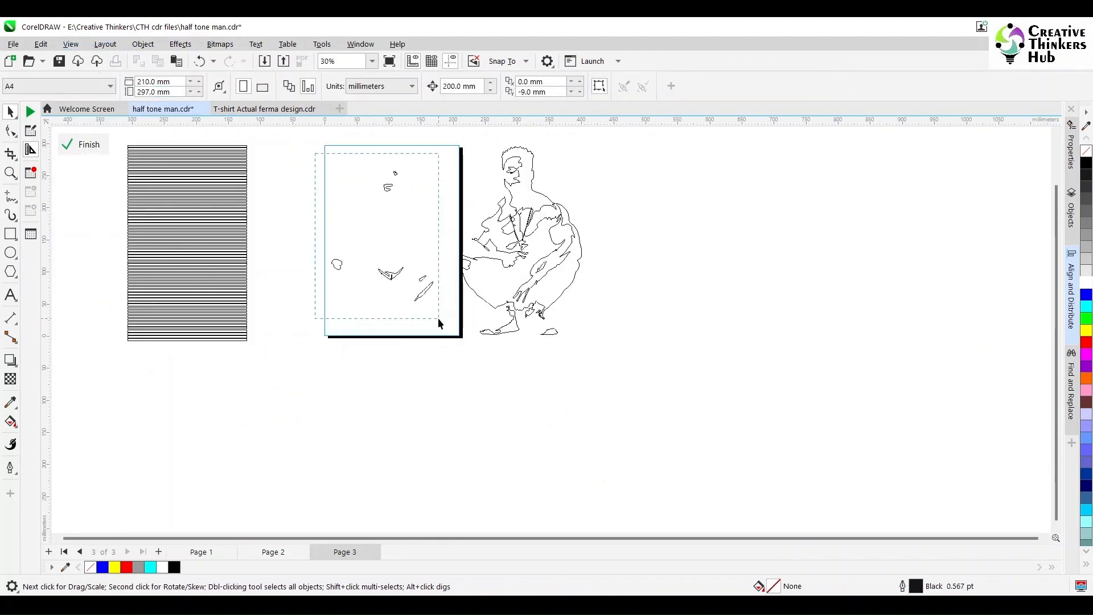
{"action": "left_click", "coordinate": [555, 276]}
Trim the black figure curve with the small leftover white shapes on the right thigh.
{"action": "scroll", "coordinate": [494, 319], "scroll_direction": "up", "scroll_amount": 3}
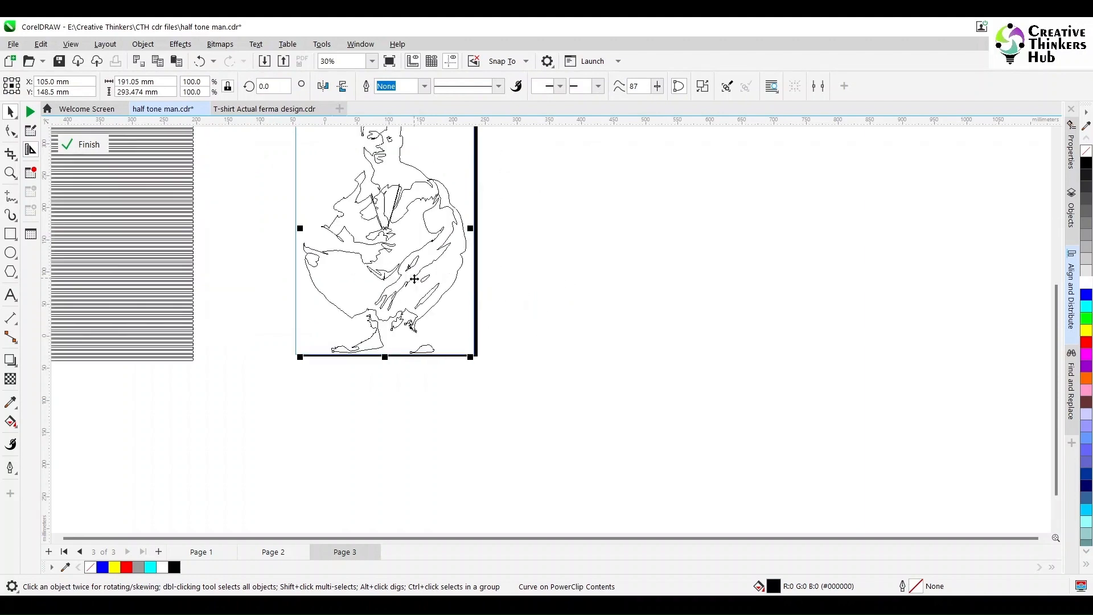
{"action": "left_click", "coordinate": [467, 304]}
{"action": "left_click_drag", "start_coordinate": [640, 259], "coordinate": [423, 355]}
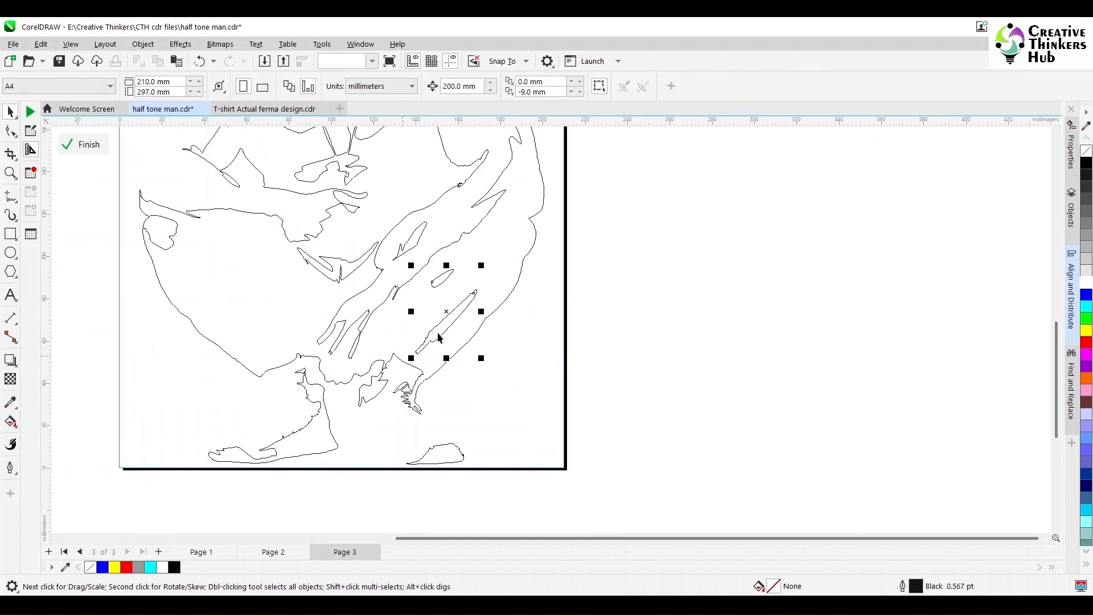
{"action": "left_click", "coordinate": [521, 260], "text": "shift"}
{"action": "left_click", "coordinate": [418, 87]}
{"action": "left_click", "coordinate": [657, 261]}
{"action": "left_click_drag", "start_coordinate": [404, 359], "coordinate": [406, 358]}
Trim the leftover white shapes below the hands and at the left knee out of the figure curve, and remove them.
{"action": "left_click_drag", "start_coordinate": [300, 306], "coordinate": [300, 306]}
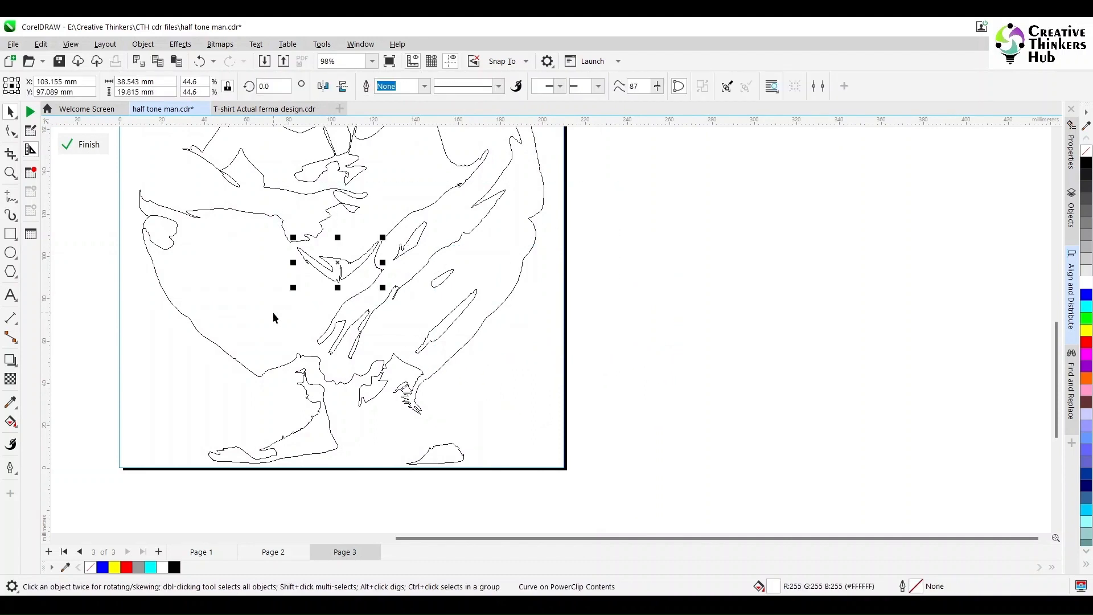
{"action": "left_click", "coordinate": [416, 86]}
{"action": "left_click_drag", "start_coordinate": [688, 216], "coordinate": [250, 315]}
{"action": "left_click", "coordinate": [242, 316]}
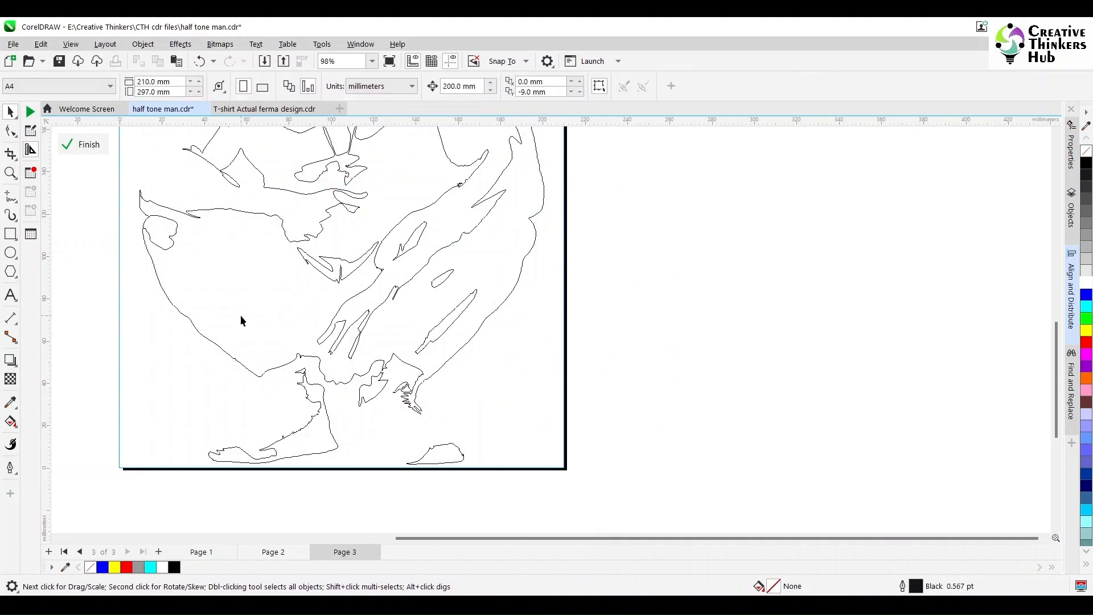
{"action": "left_click_drag", "start_coordinate": [77, 296], "coordinate": [217, 197]}
{"action": "key", "text": "Delete"}
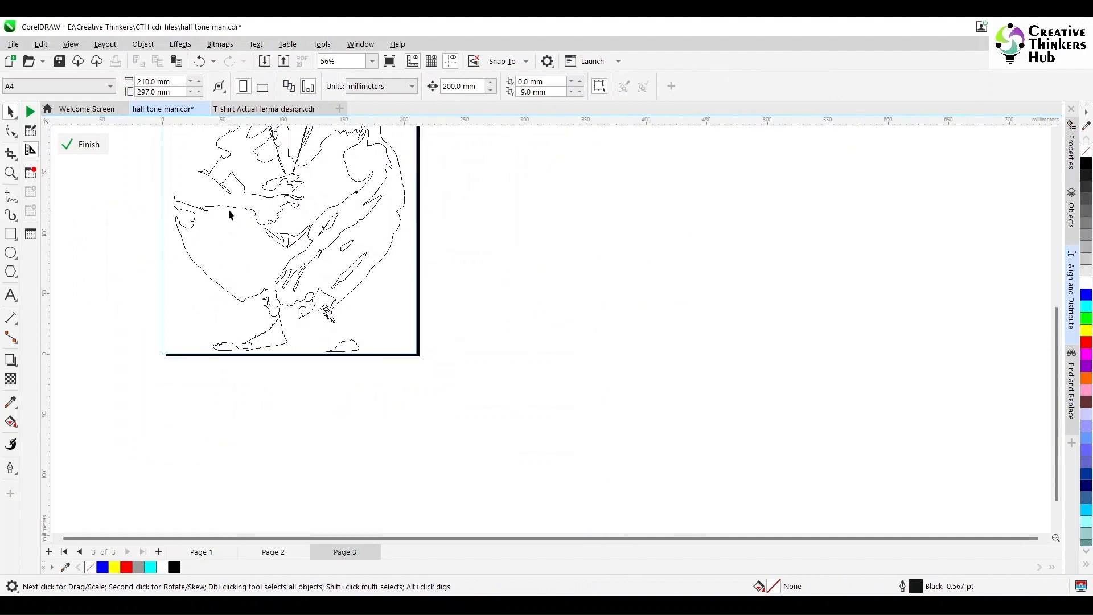
Restore the full-color view and center the horizontal stripe group on the page over the figure.
{"action": "left_click", "coordinate": [70, 44]}
{"action": "left_click", "coordinate": [107, 93]}
{"action": "key", "text": "F4"}
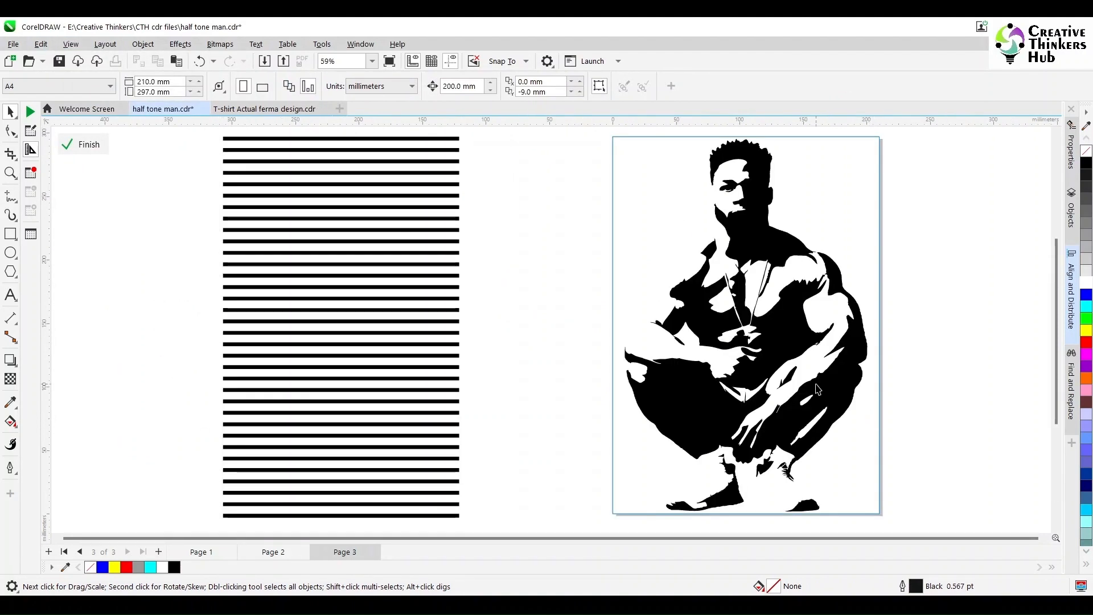
{"action": "left_click", "coordinate": [417, 138]}
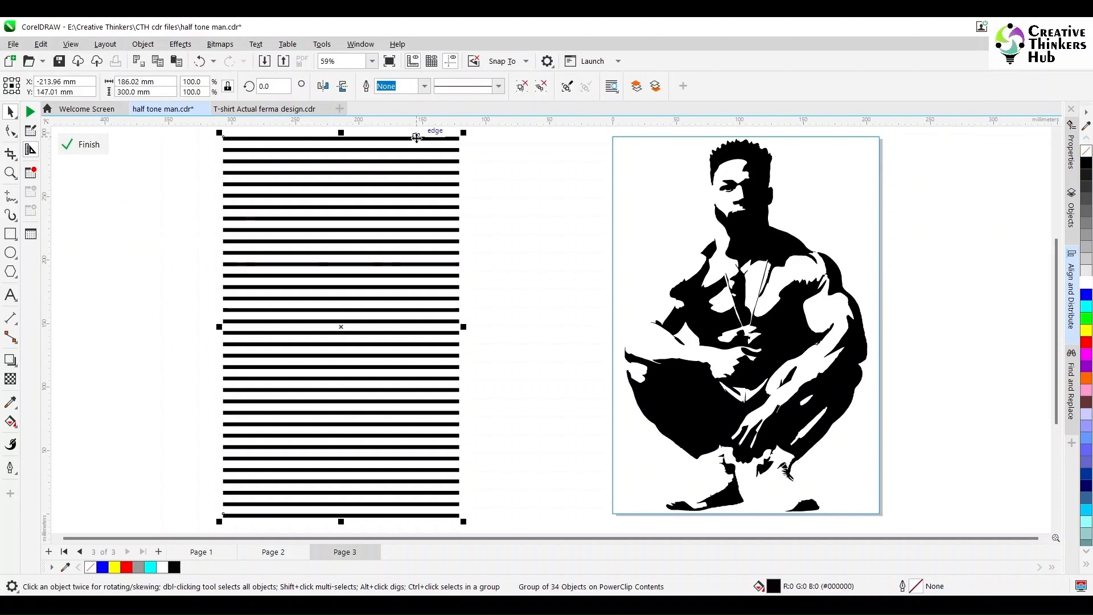
{"action": "key", "text": "p"}
{"action": "left_click", "coordinate": [402, 178]}
Trim the stripe group with the black figure curve.
{"action": "scroll", "coordinate": [906, 258], "scroll_direction": "up", "scroll_amount": 3}
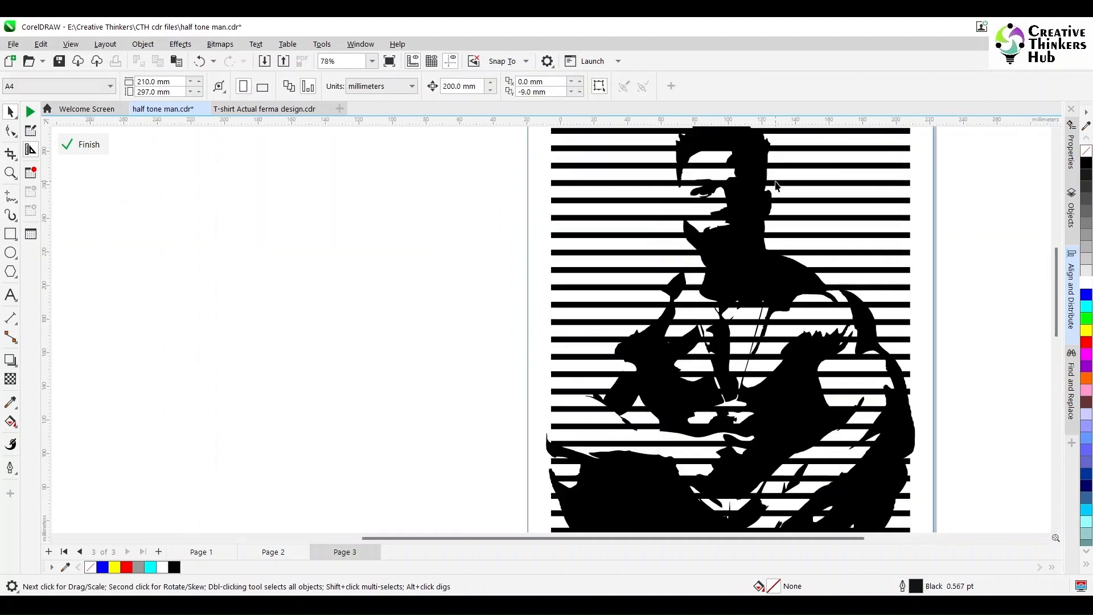
{"action": "scroll", "coordinate": [905, 257], "scroll_direction": "down", "scroll_amount": 2}
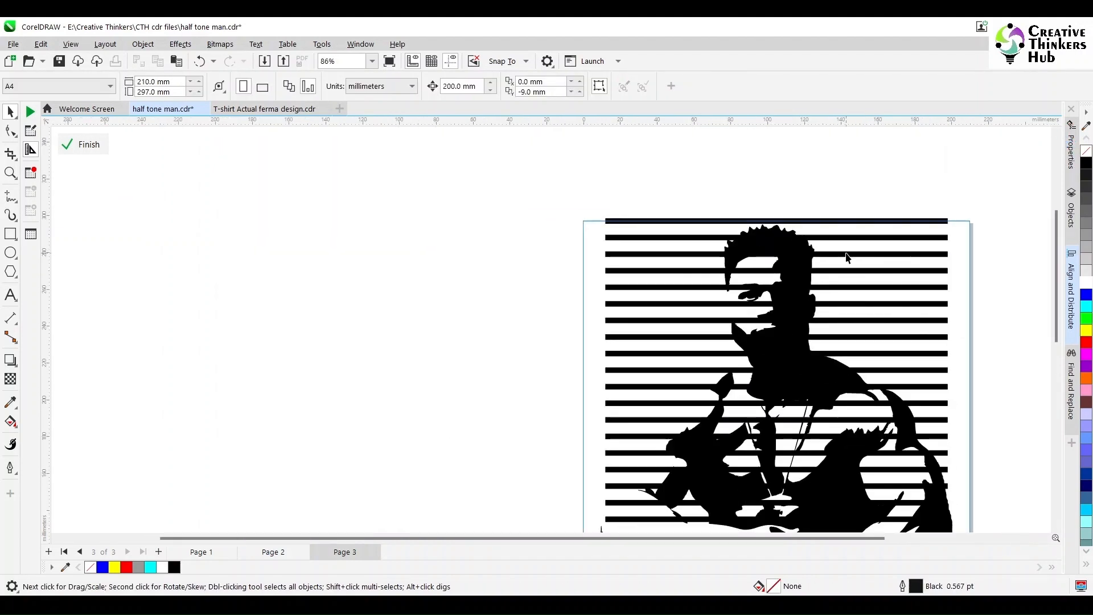
{"action": "scroll", "coordinate": [846, 257], "scroll_direction": "down", "scroll_amount": 1}
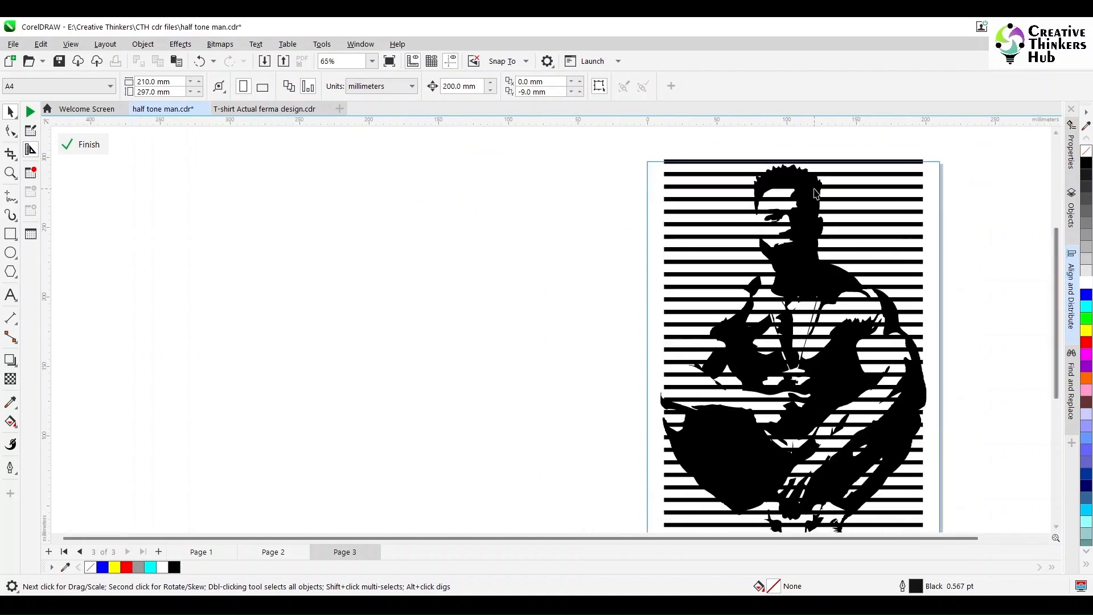
{"action": "left_click", "coordinate": [842, 174]}
{"action": "scroll", "coordinate": [860, 236], "scroll_direction": "down", "scroll_amount": 2}
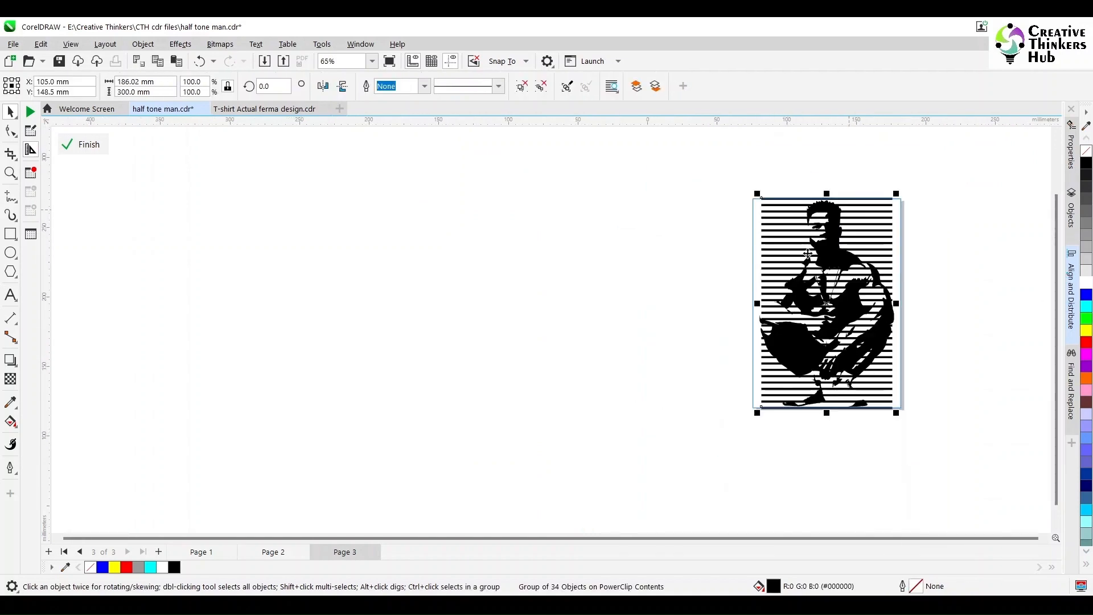
{"action": "left_click_drag", "start_coordinate": [746, 175], "coordinate": [820, 342]}
{"action": "left_click_drag", "start_coordinate": [896, 428], "coordinate": [898, 425]}
{"action": "scroll", "coordinate": [905, 347], "scroll_direction": "up", "scroll_amount": 2}
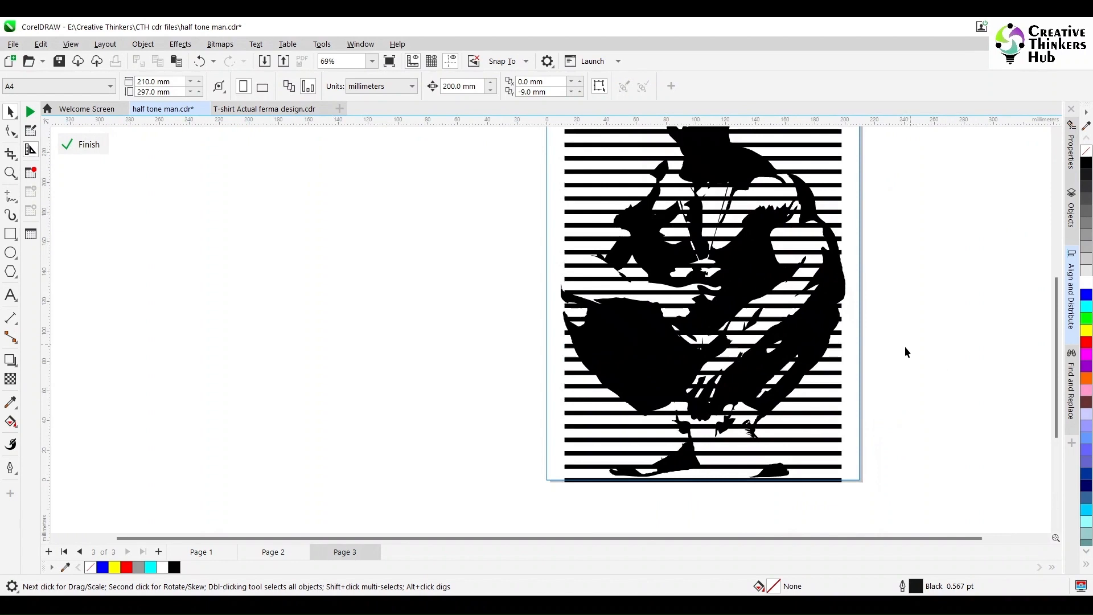
{"action": "left_click", "coordinate": [773, 476]}
{"action": "left_click", "coordinate": [662, 356], "text": "shift"}
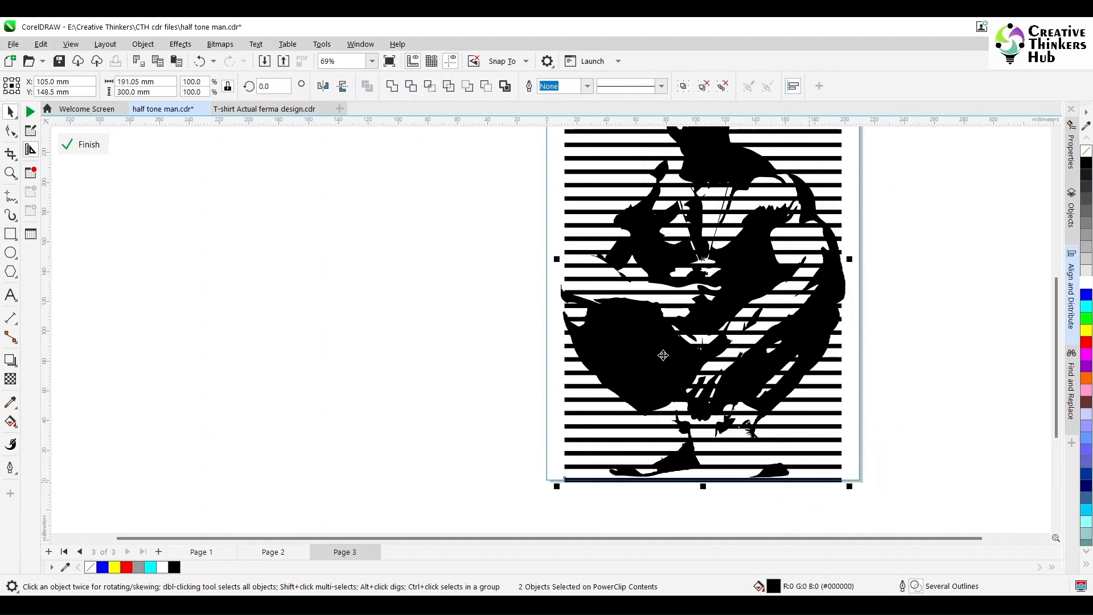
{"action": "left_click", "coordinate": [411, 86]}
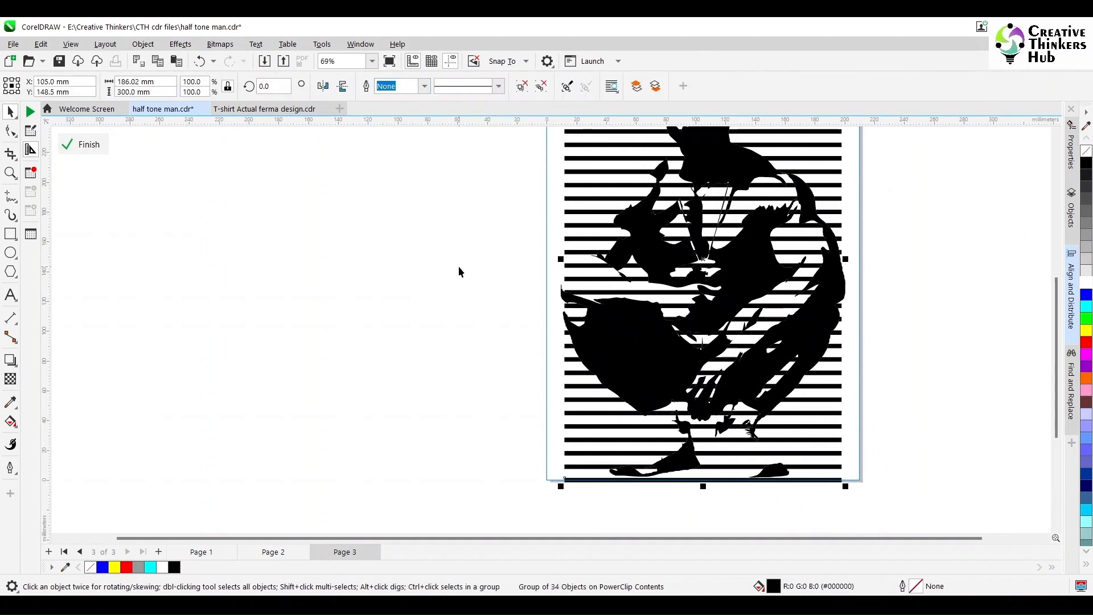
Move the trimmed stripe group off the figure to the empty area beside the page, and undo the move.
{"action": "left_click_drag", "start_coordinate": [397, 202], "coordinate": [586, 202]}
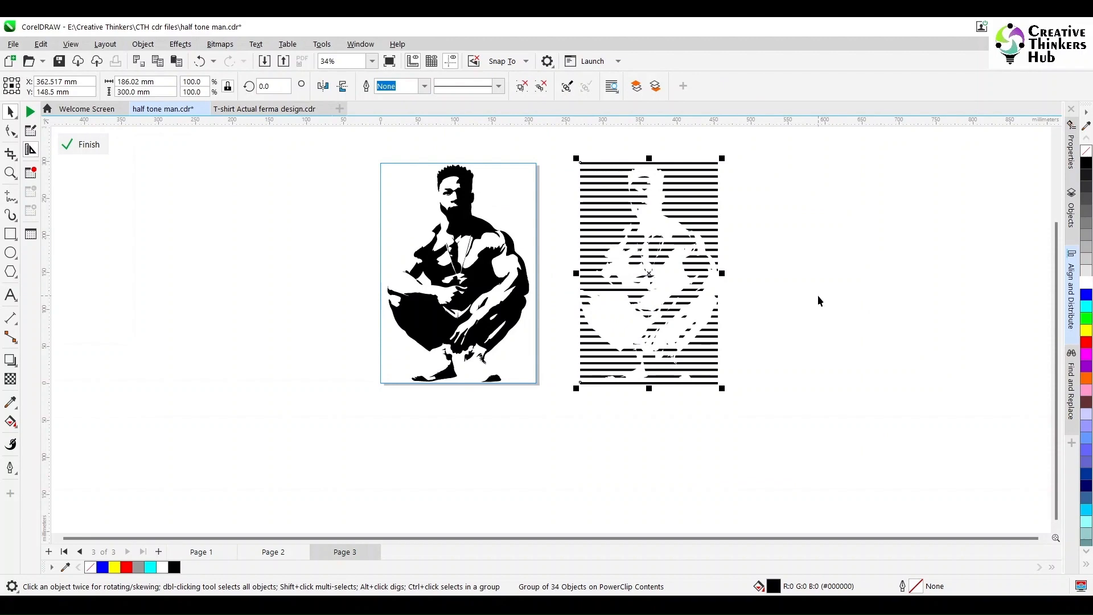
{"action": "key", "text": "ctrl+z"}
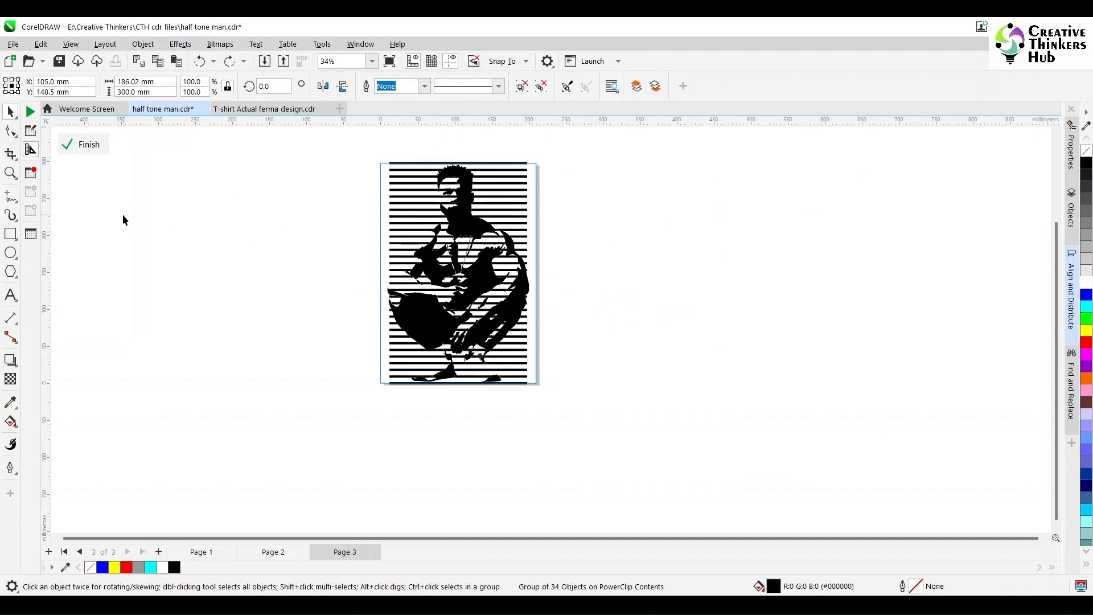
Try moving the white stripe group off the figure to the empty area beside the page.
{"action": "left_click", "coordinate": [123, 215]}
{"action": "scroll", "coordinate": [160, 313], "scroll_direction": "down", "scroll_amount": 2}
{"action": "left_click_drag", "start_coordinate": [281, 178], "coordinate": [66, 407]}
{"action": "scroll", "coordinate": [518, 251], "scroll_direction": "up", "scroll_amount": 2}
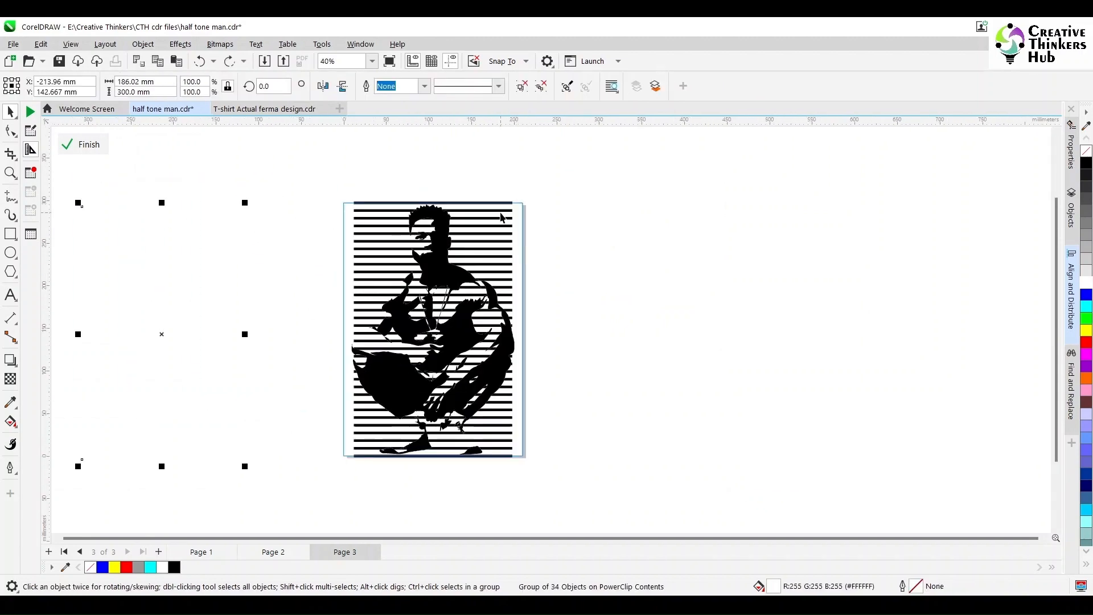
Trim the small ear shape out of the figure curve and remove the leftover piece.
{"action": "left_click", "coordinate": [502, 217]}
{"action": "scroll", "coordinate": [572, 231], "scroll_direction": "up", "scroll_amount": 2}
{"action": "scroll", "coordinate": [483, 324], "scroll_direction": "up", "scroll_amount": 3}
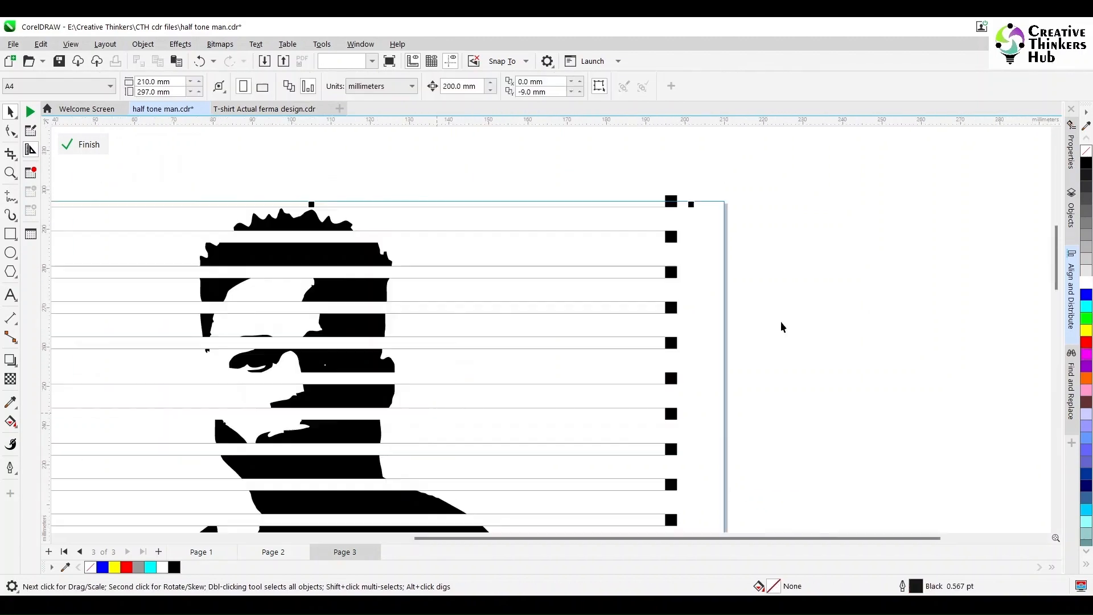
{"action": "left_click_drag", "start_coordinate": [782, 326], "coordinate": [296, 415]}
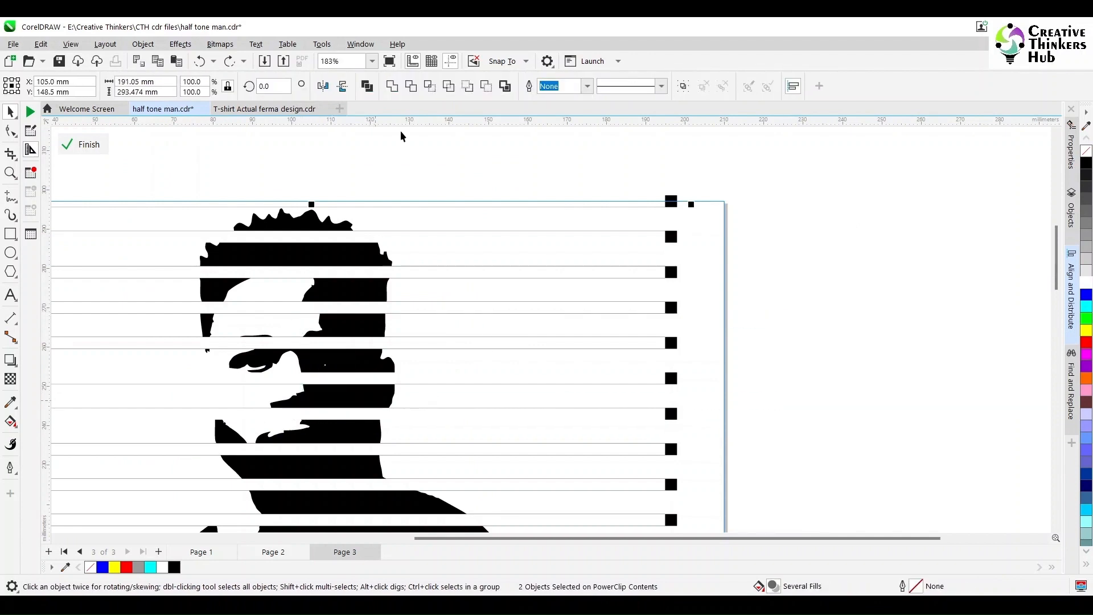
{"action": "left_click", "coordinate": [413, 86]}
{"action": "left_click_drag", "start_coordinate": [788, 311], "coordinate": [299, 417]}
{"action": "left_click", "coordinate": [300, 418]}
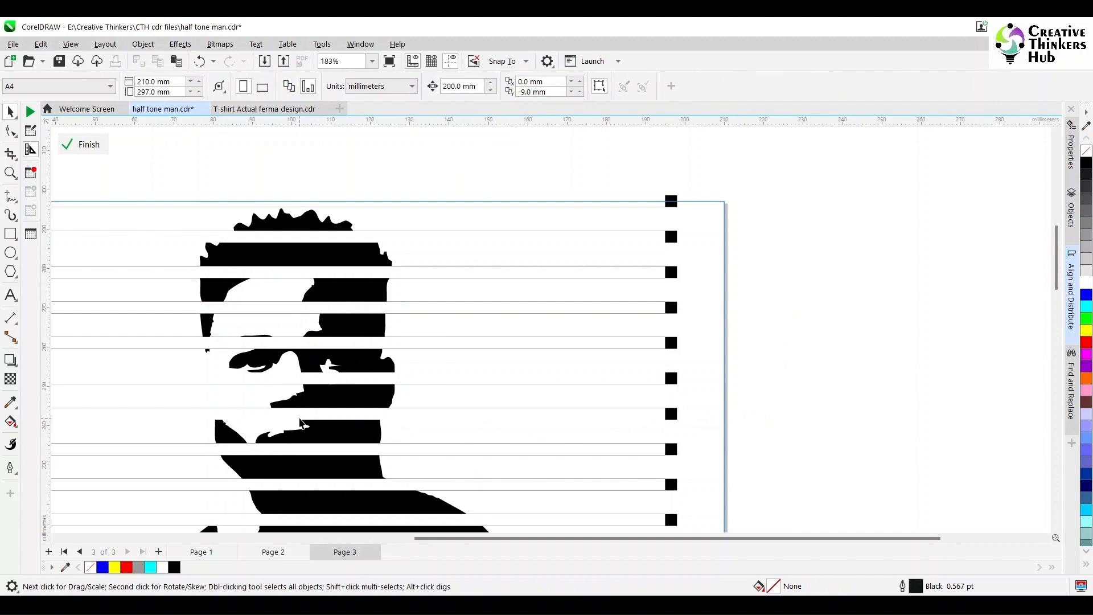
Move the white stripe group to the empty area right of the page and switch the view to wireframe.
{"action": "left_click", "coordinate": [438, 236]}
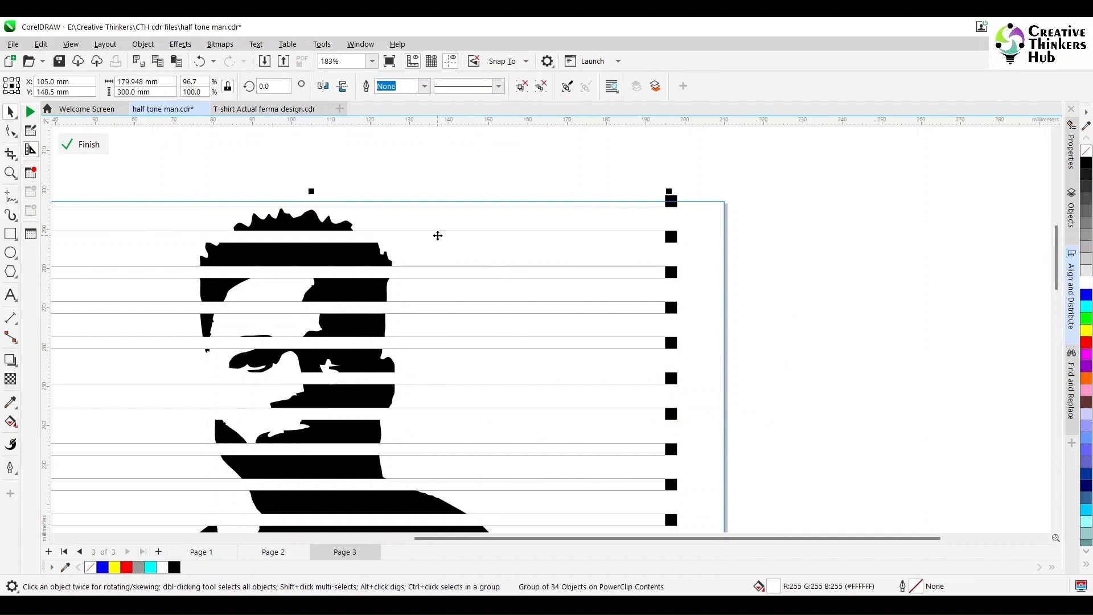
{"action": "scroll", "coordinate": [438, 236], "scroll_direction": "down", "scroll_amount": 4}
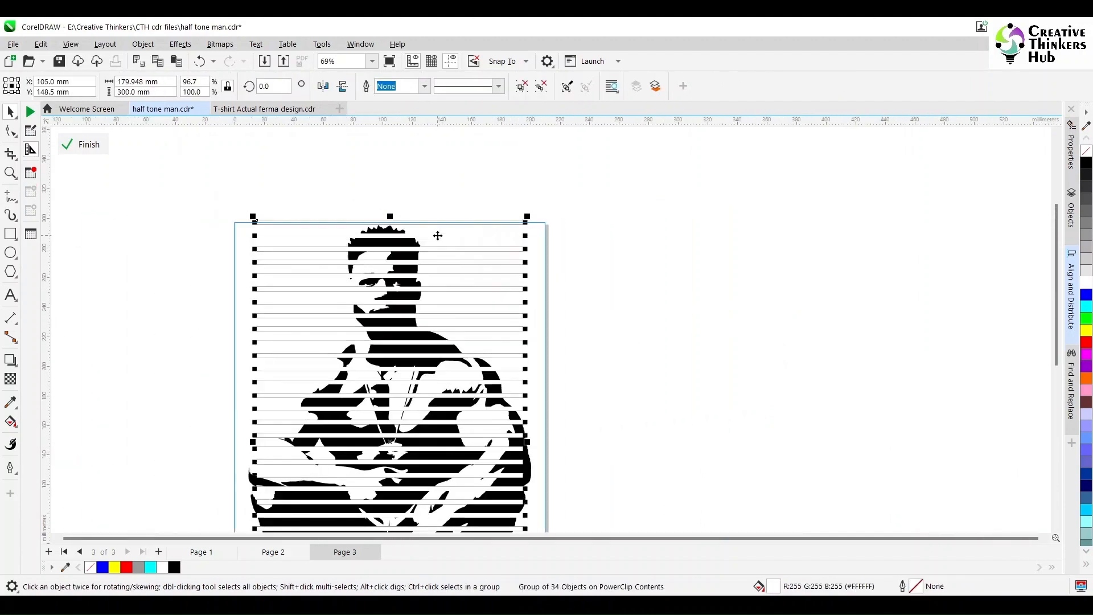
{"action": "scroll", "coordinate": [438, 235], "scroll_direction": "up", "scroll_amount": 2}
{"action": "scroll", "coordinate": [437, 235], "scroll_direction": "down", "scroll_amount": 3}
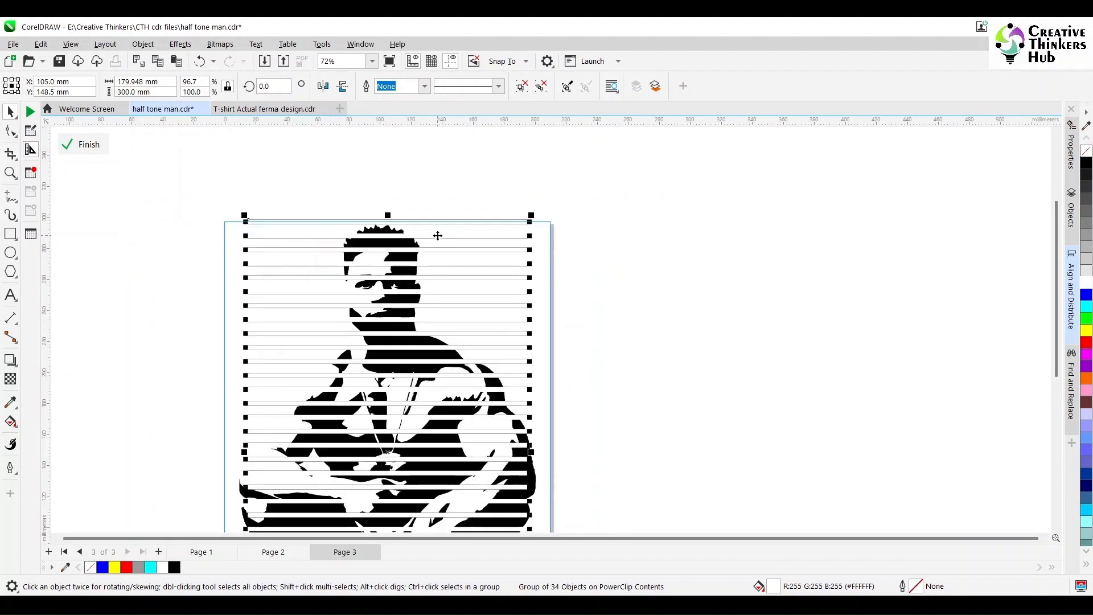
{"action": "left_click_drag", "start_coordinate": [437, 234], "coordinate": [733, 234]}
{"action": "left_click", "coordinate": [488, 236]}
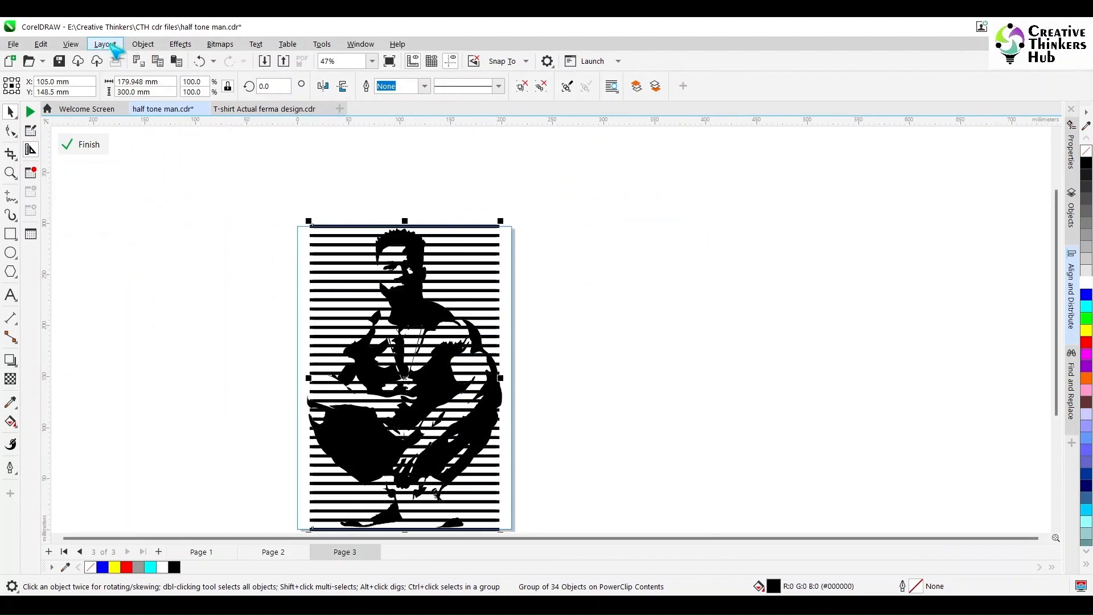
{"action": "left_click", "coordinate": [105, 45]}
{"action": "left_click", "coordinate": [81, 61]}
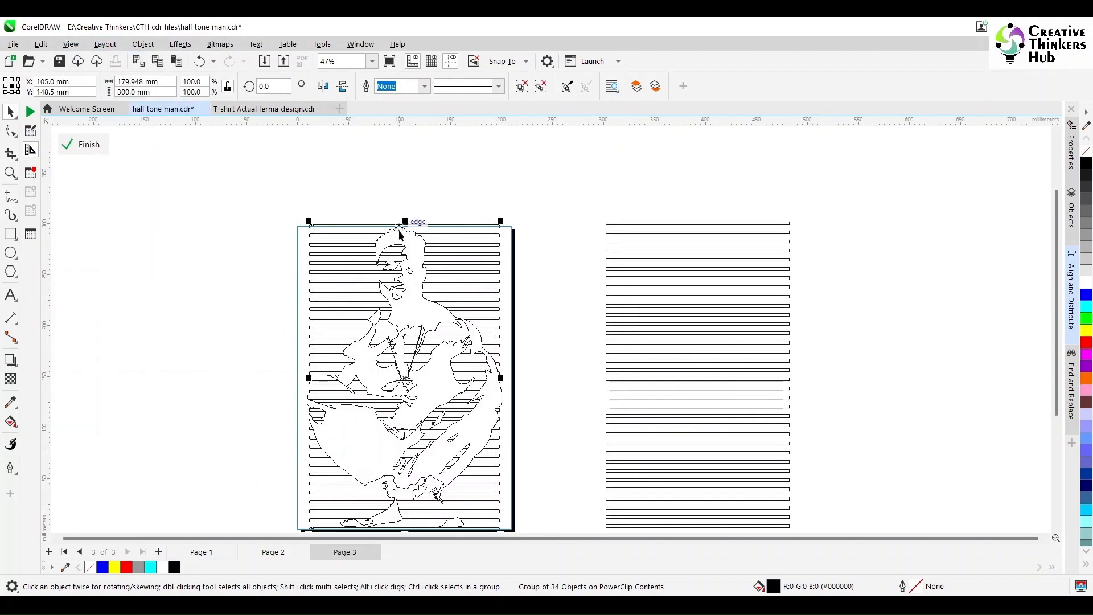
Move the narrower trimmed black stripe group far off the page and delete the wider trimmed stripe group.
{"action": "left_click_drag", "start_coordinate": [477, 228], "coordinate": [989, 216]}
{"action": "left_click", "coordinate": [718, 223]}
{"action": "left_click_drag", "start_coordinate": [454, 242], "coordinate": [188, 231]}
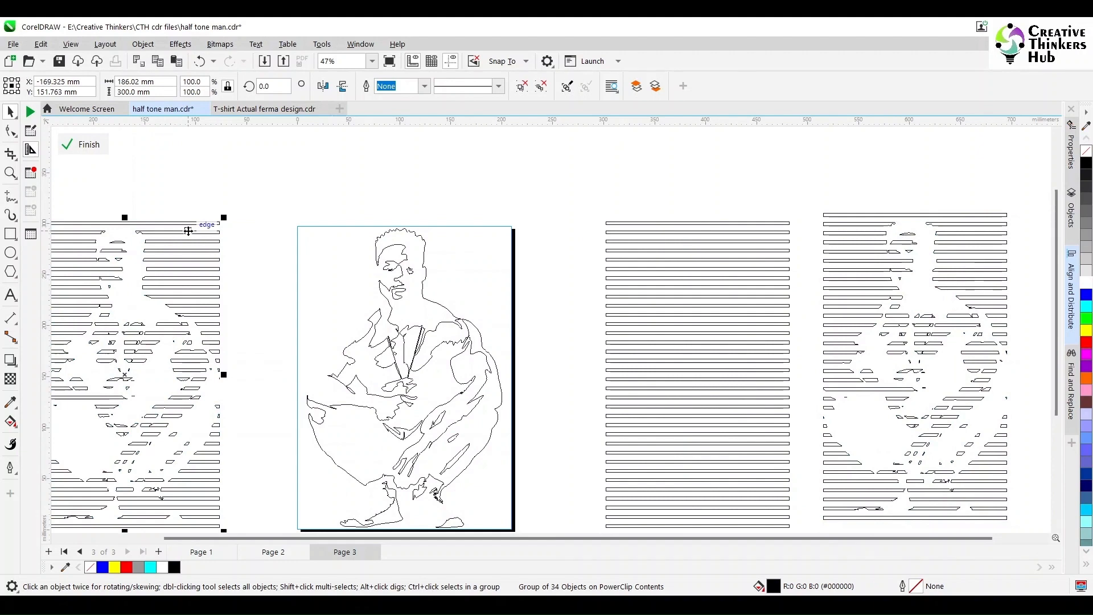
{"action": "key", "text": "Delete"}
Center the white stripe group on the page and widen it to about 195.8 mm to span the figure.
{"action": "left_click", "coordinate": [778, 224]}
{"action": "key", "text": "p"}
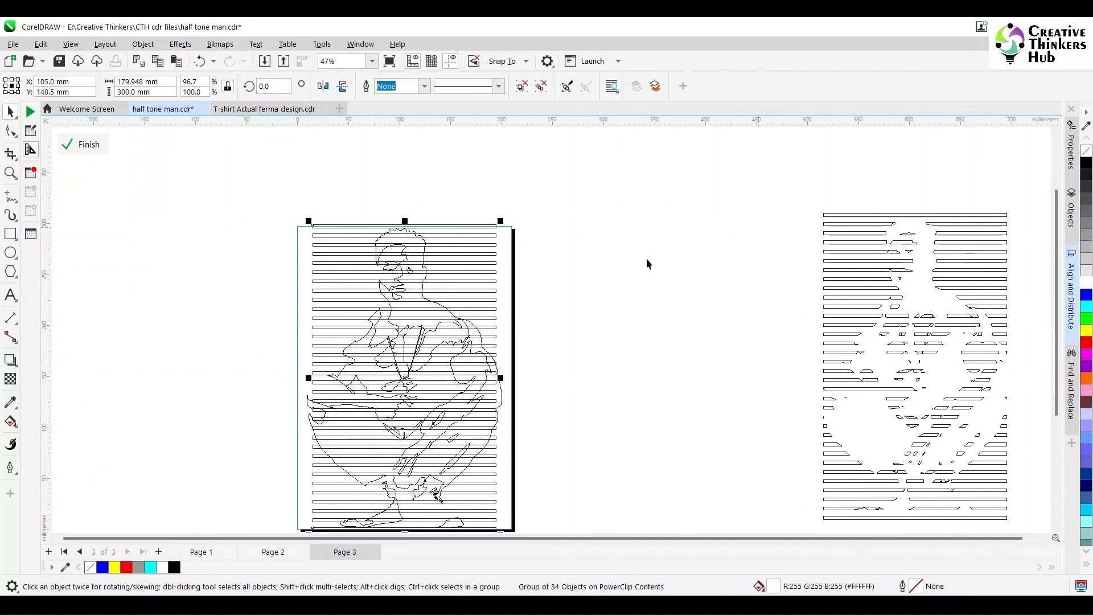
{"action": "left_click", "coordinate": [613, 265]}
{"action": "left_click", "coordinate": [493, 300]}
{"action": "left_click_drag", "start_coordinate": [500, 378], "coordinate": [509, 378]}
Ungroup the white stripe group completely into separate rectangles.
{"action": "left_click", "coordinate": [584, 346]}
{"action": "left_click", "coordinate": [502, 230]}
{"action": "left_click", "coordinate": [399, 316], "text": "shift"}
{"action": "scroll", "coordinate": [399, 316], "scroll_direction": "up", "scroll_amount": 3}
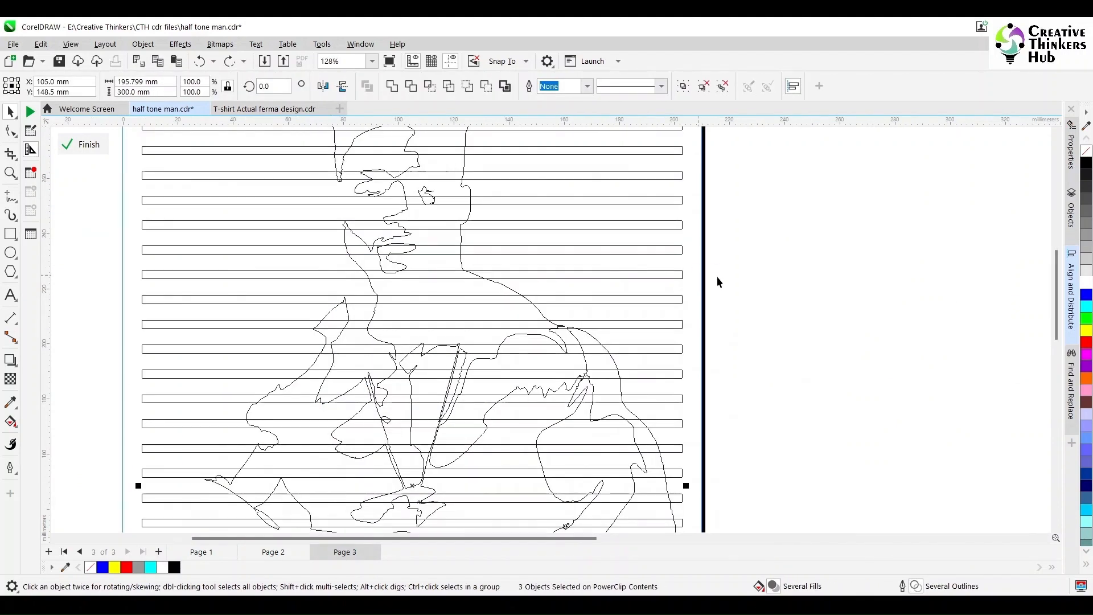
{"action": "scroll", "coordinate": [716, 276], "scroll_direction": "down", "scroll_amount": 3}
{"action": "key", "text": "ctrl+z"}
{"action": "left_click", "coordinate": [711, 228]}
{"action": "left_click", "coordinate": [541, 89]}
{"action": "left_click", "coordinate": [692, 225]}
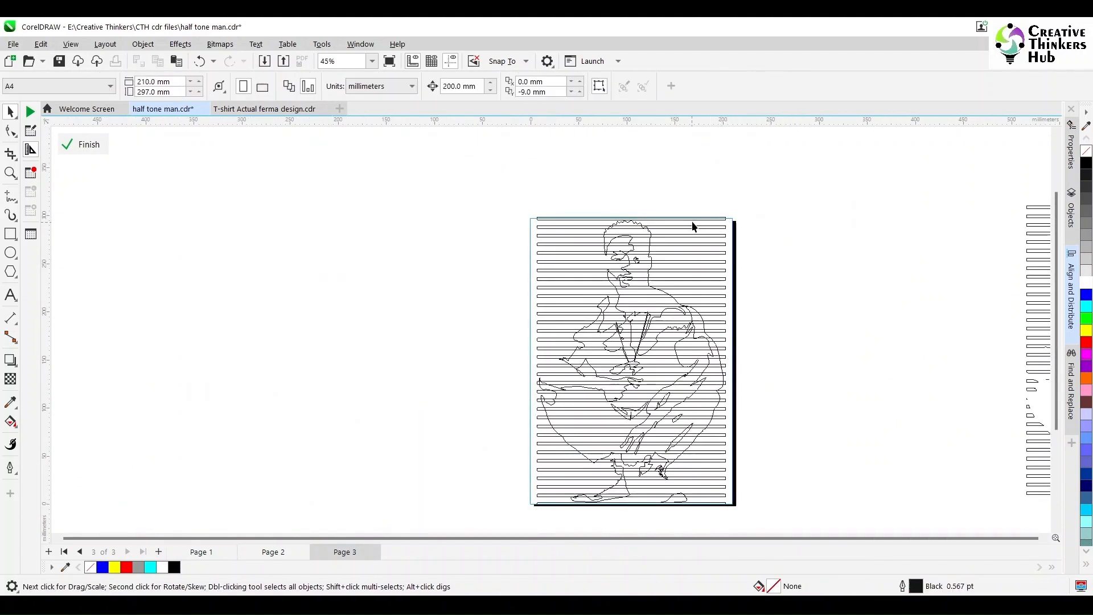
Delete the topmost white stripe at the page's upper edge.
{"action": "scroll", "coordinate": [698, 229], "scroll_direction": "up", "scroll_amount": 3}
{"action": "left_click", "coordinate": [401, 193]}
{"action": "key", "text": "Delete"}
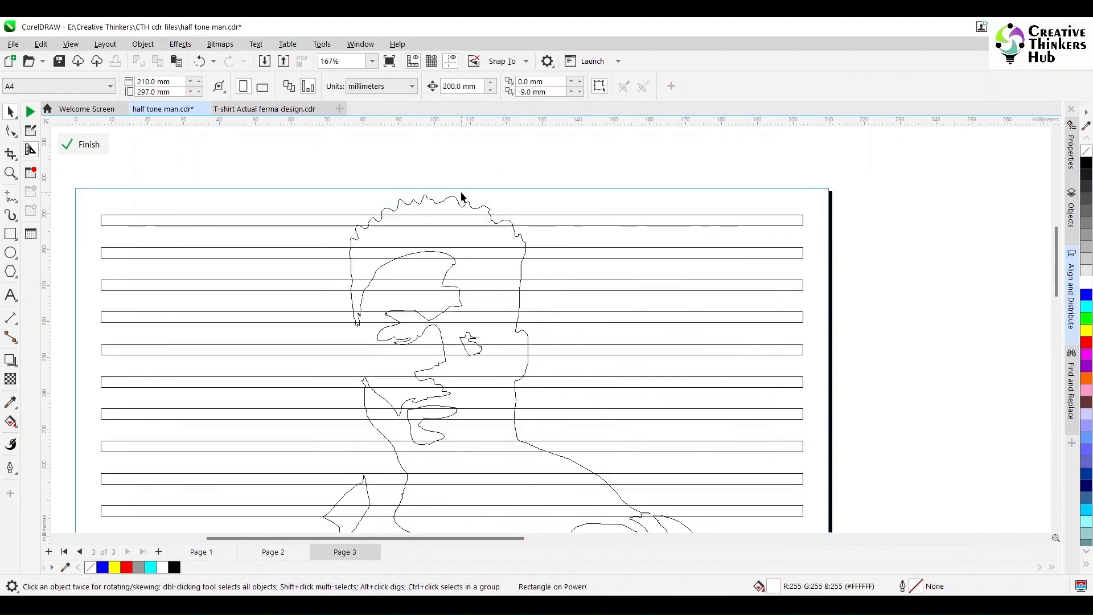
Intersect the two upper stripes across the hair with the figure curve and delete the original full-width stripes.
{"action": "left_click", "coordinate": [504, 234]}
{"action": "left_click", "coordinate": [571, 221]}
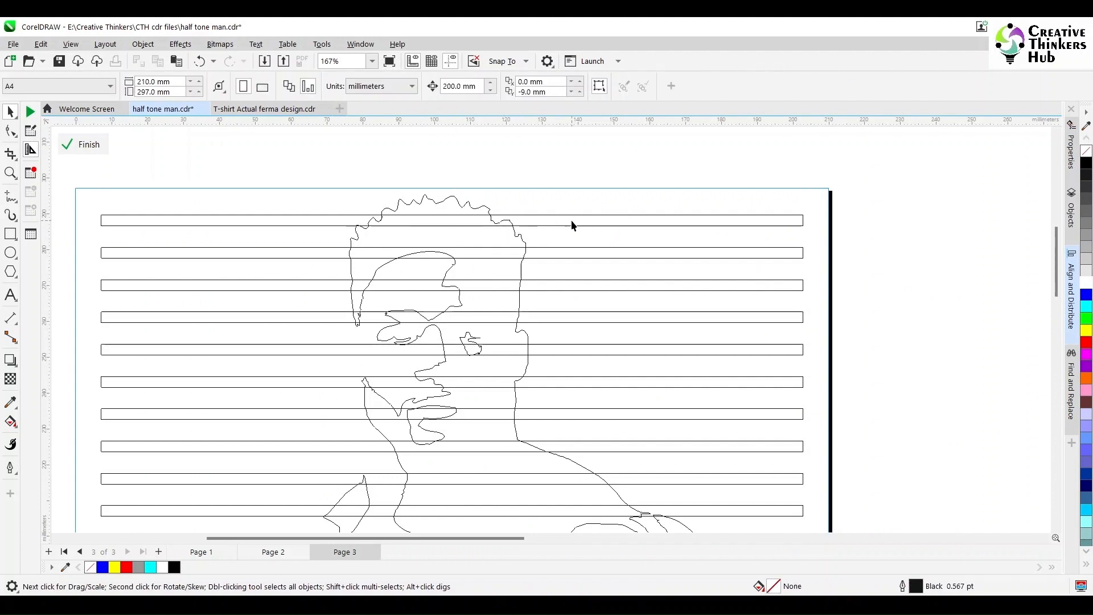
{"action": "key", "text": "Delete"}
{"action": "left_click", "coordinate": [496, 253]}
{"action": "left_click", "coordinate": [494, 237], "text": "shift"}
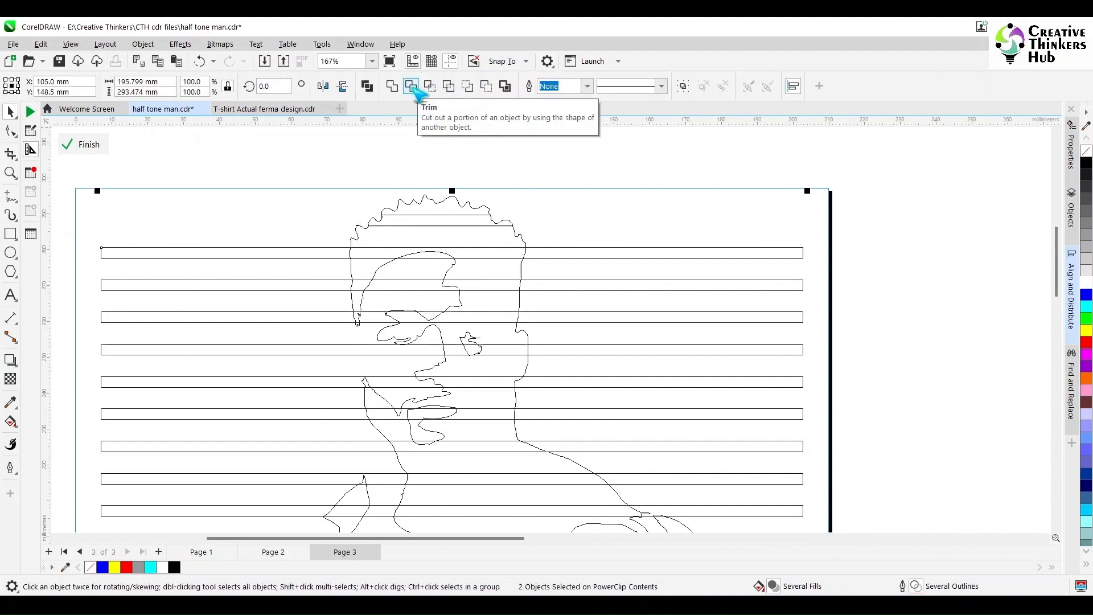
{"action": "left_click", "coordinate": [429, 86]}
{"action": "left_click", "coordinate": [567, 258]}
{"action": "key", "text": "Delete"}
Intersect the stripes from forehead to ear level with the figure curve and delete their full-width originals.
{"action": "left_click", "coordinate": [469, 280]}
{"action": "left_click", "coordinate": [465, 267], "text": "shift"}
{"action": "left_click", "coordinate": [429, 87]}
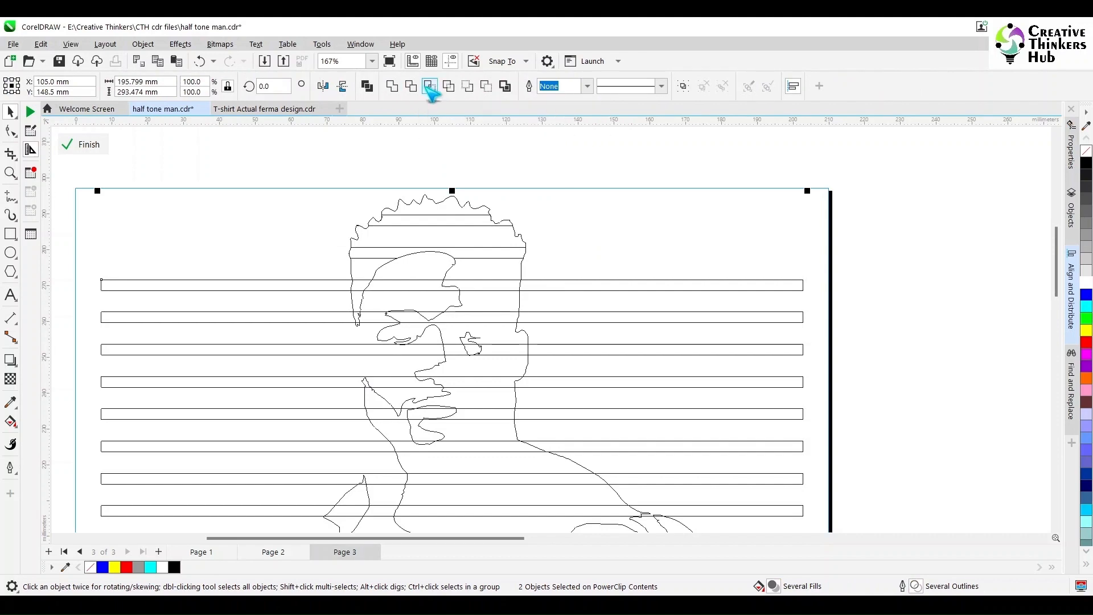
{"action": "left_click", "coordinate": [531, 289]}
{"action": "key", "text": "Delete"}
{"action": "left_click", "coordinate": [555, 345]}
{"action": "left_click", "coordinate": [527, 336], "text": "shift"}
{"action": "left_click", "coordinate": [430, 87]}
{"action": "left_click", "coordinate": [560, 354]}
{"action": "key", "text": "Delete"}
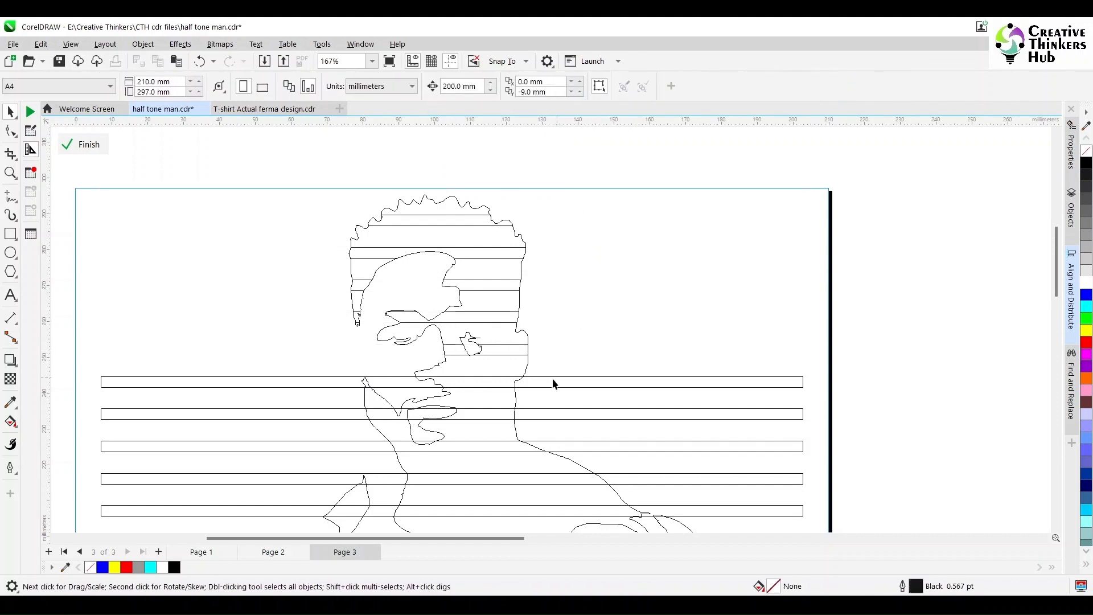
Intersect the two stripes across the lower face with the figure curve and delete their full-width originals.
{"action": "left_click", "coordinate": [553, 378]}
{"action": "left_click", "coordinate": [527, 366], "text": "shift"}
{"action": "left_click", "coordinate": [429, 86]}
{"action": "left_click", "coordinate": [595, 377]}
{"action": "key", "text": "Delete"}
{"action": "left_click", "coordinate": [555, 409]}
{"action": "left_click", "coordinate": [516, 398], "text": "shift"}
{"action": "left_click", "coordinate": [429, 87]}
{"action": "left_click", "coordinate": [558, 419]}
{"action": "key", "text": "Delete"}
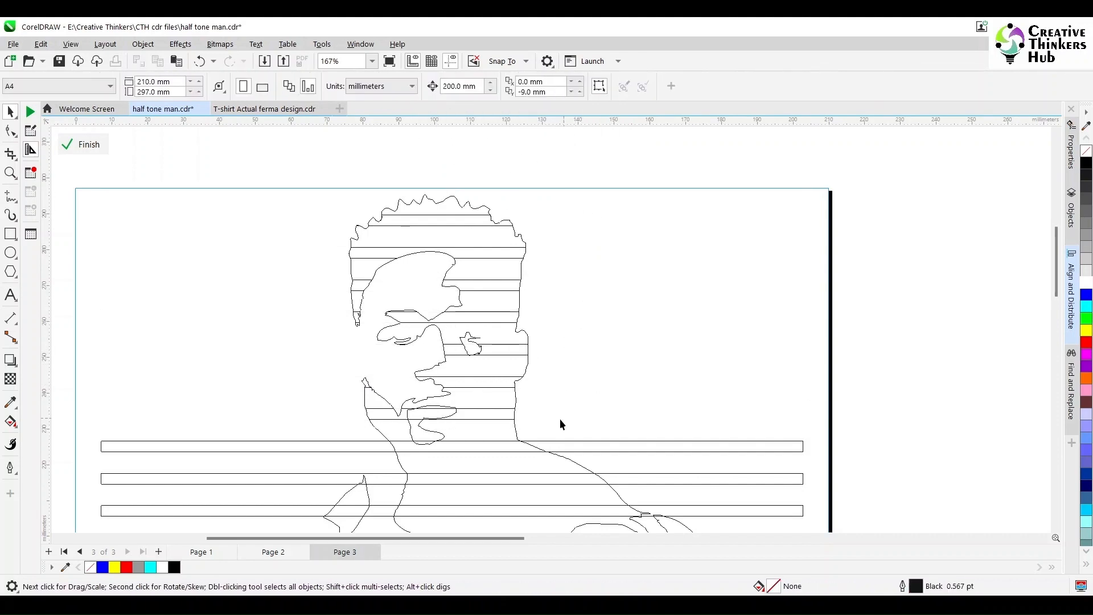
Intersect the stripes across the neck and shoulders with the figure curve and delete their full-width originals.
{"action": "left_click", "coordinate": [560, 441]}
{"action": "left_click", "coordinate": [429, 86]}
{"action": "left_click", "coordinate": [626, 478]}
{"action": "key", "text": "Delete"}
{"action": "left_click", "coordinate": [552, 513]}
{"action": "left_click", "coordinate": [621, 497], "text": "shift"}
{"action": "left_click", "coordinate": [430, 89]}
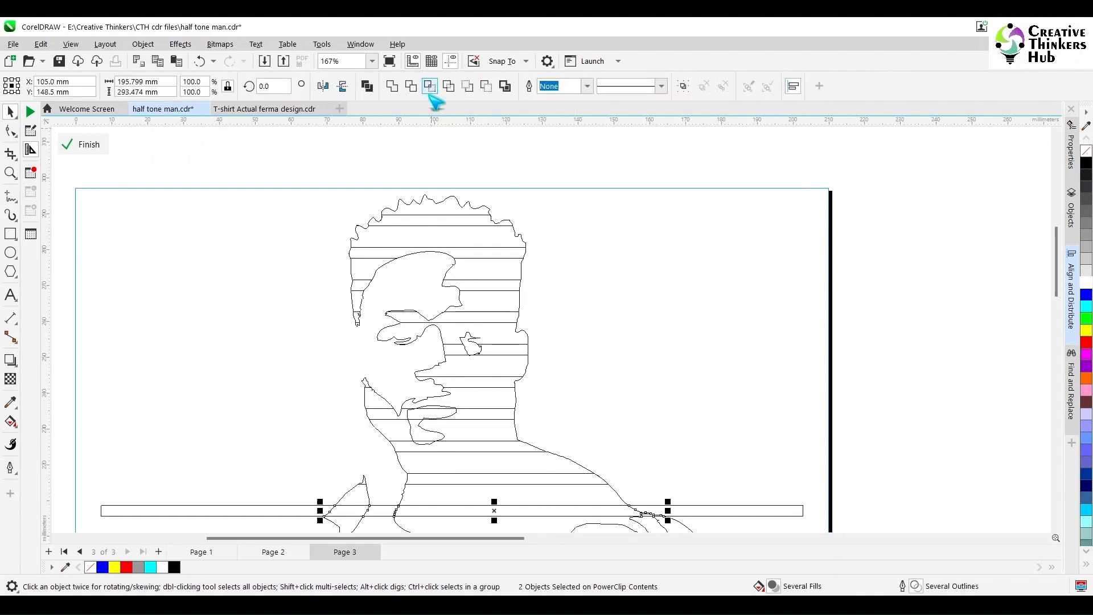
{"action": "left_click", "coordinate": [706, 511]}
{"action": "key", "text": "Delete"}
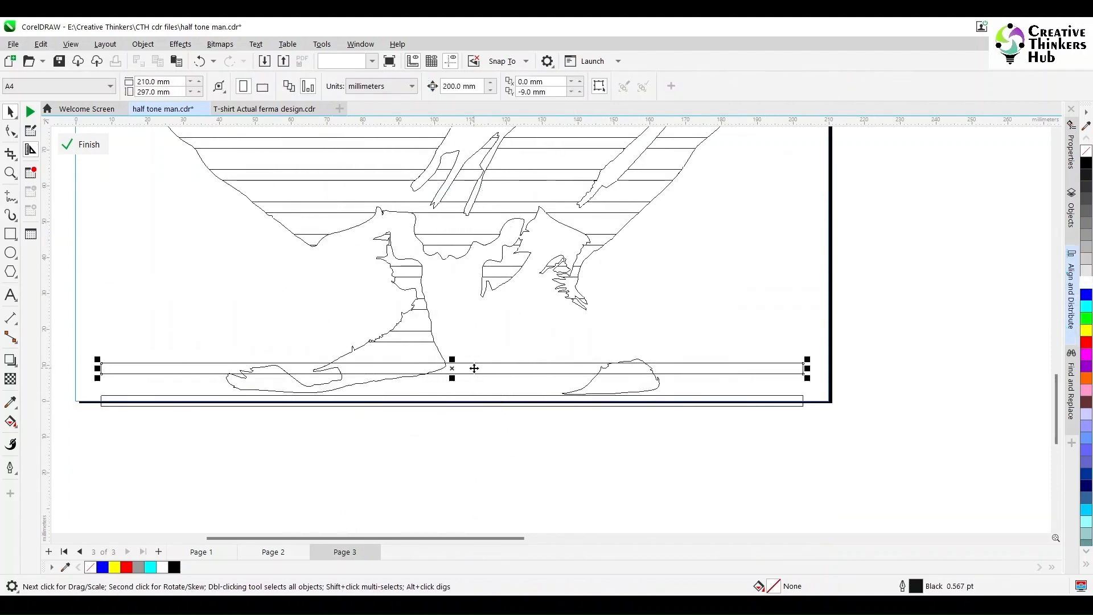
Finish intersecting the lowest stripes with the figure's feet and delete the remaining full-width stripes, including the one on the page's lower edge.
{"action": "key", "text": "Delete"}
{"action": "left_click", "coordinate": [446, 397]}
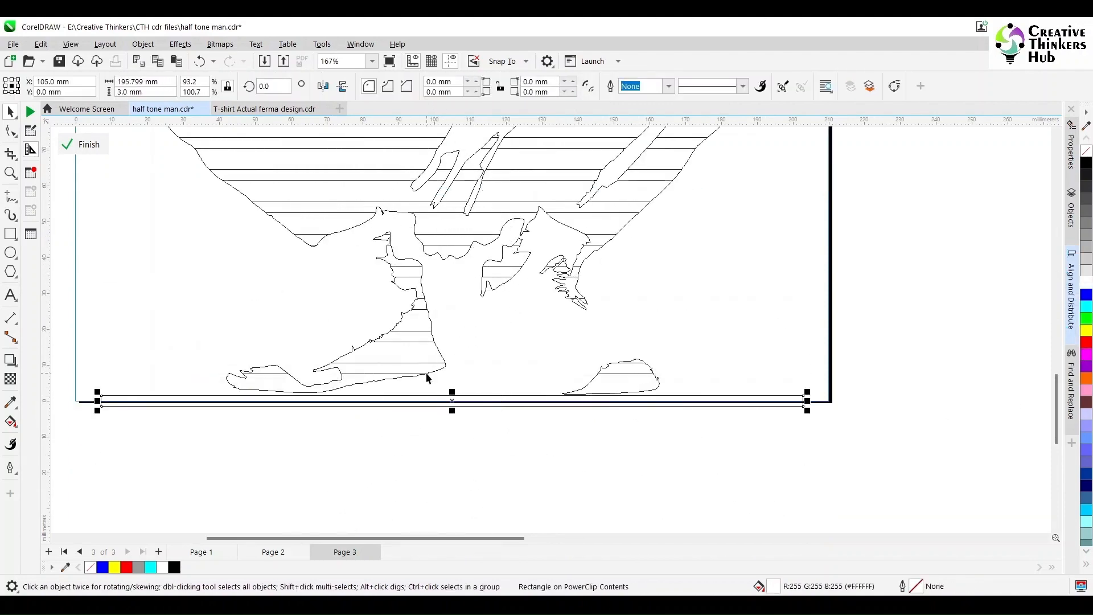
{"action": "left_click", "coordinate": [600, 392], "text": "shift"}
{"action": "left_click", "coordinate": [430, 86]}
{"action": "left_click", "coordinate": [628, 348]}
{"action": "key", "text": "Delete"}
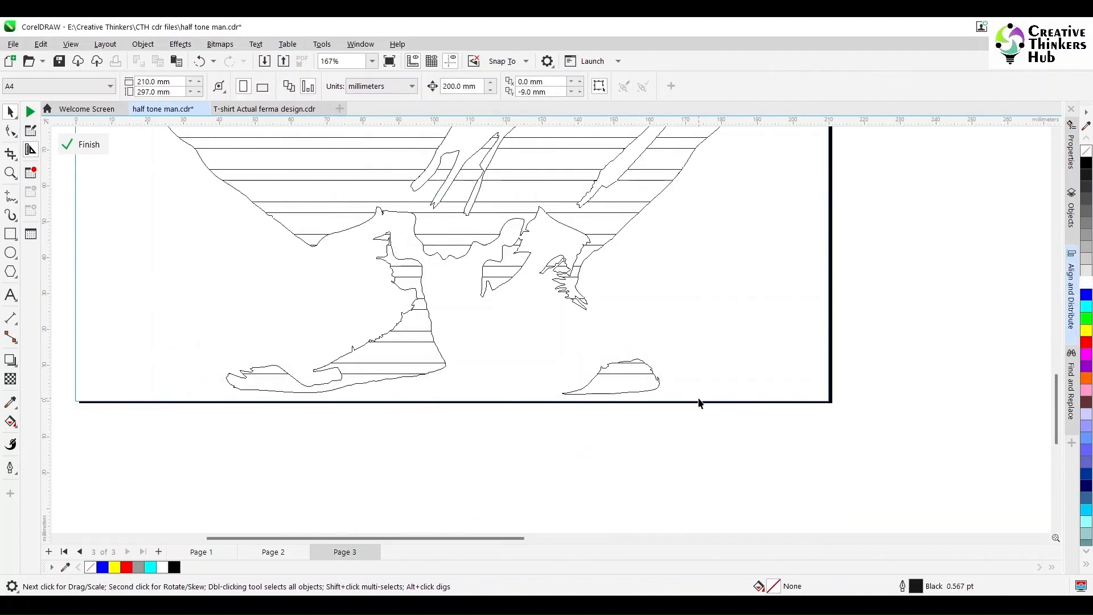
Center the trimmed black stripe group on the page over the figure and restore the full-color view.
{"action": "key", "text": "F4"}
{"action": "left_click", "coordinate": [803, 464]}
{"action": "key", "text": "p"}
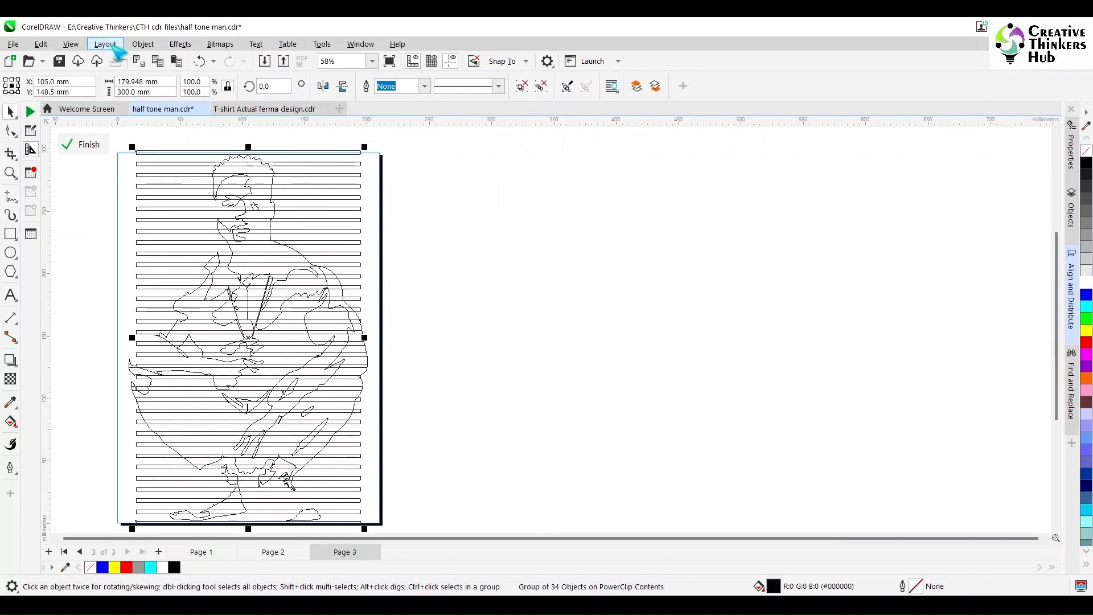
{"action": "left_click", "coordinate": [77, 46]}
{"action": "left_click", "coordinate": [91, 83]}
{"action": "left_click", "coordinate": [511, 332]}
Fill all the intersected stripe pieces inside the figure, from head to feet, with white.
{"action": "left_click", "coordinate": [879, 158]}
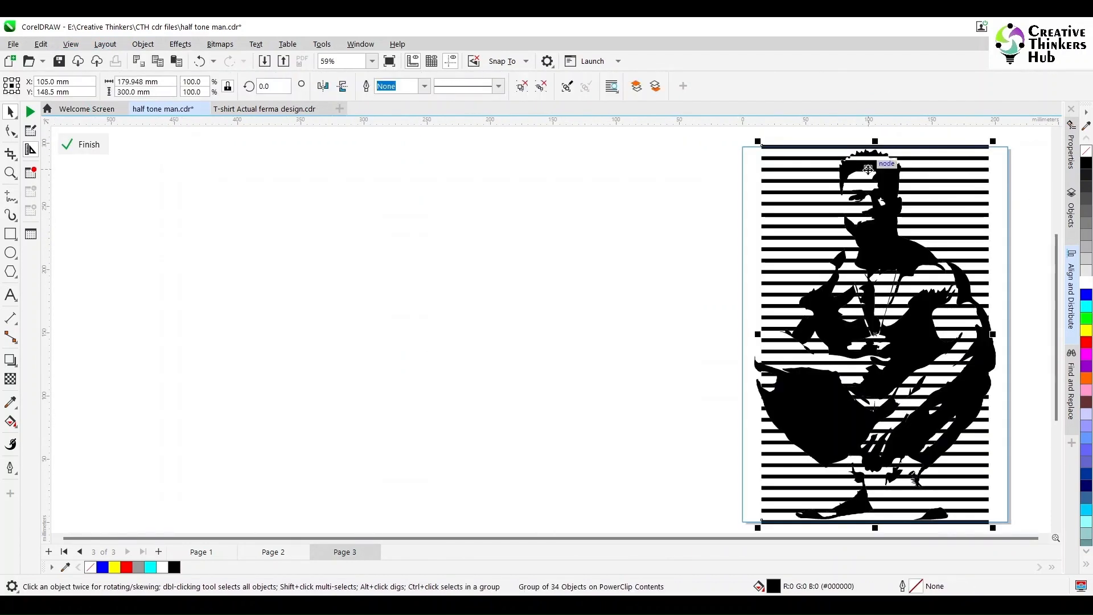
{"action": "left_click_drag", "start_coordinate": [786, 135], "coordinate": [917, 267]}
{"action": "left_click", "coordinate": [1085, 282]}
{"action": "left_click_drag", "start_coordinate": [704, 232], "coordinate": [1016, 504]}
{"action": "left_click", "coordinate": [1085, 283]}
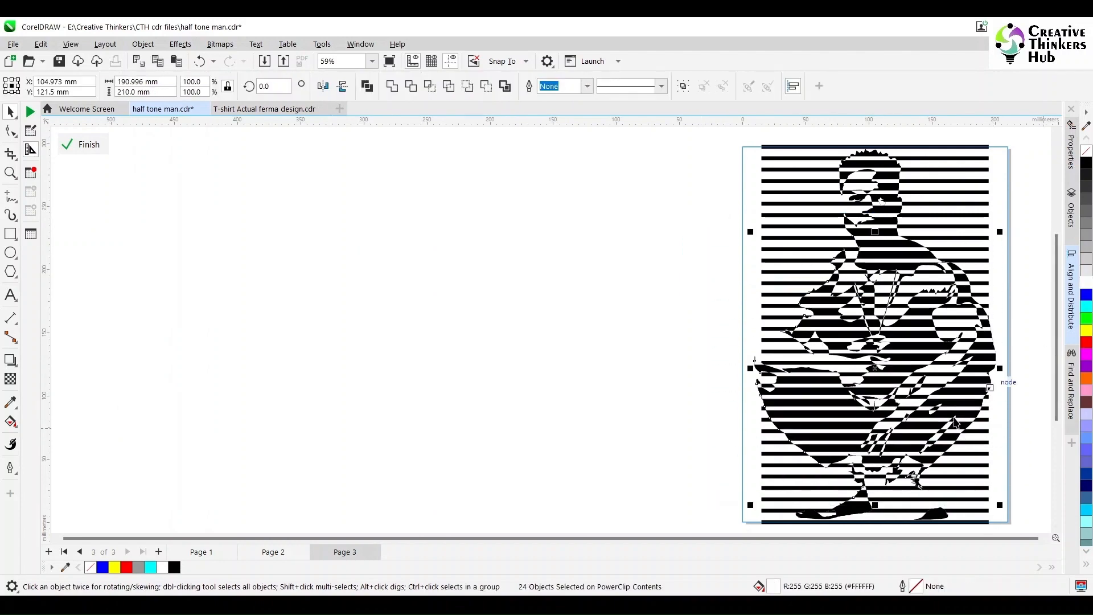
{"action": "left_click_drag", "start_coordinate": [695, 497], "coordinate": [1018, 510]}
{"action": "left_click", "coordinate": [1085, 283]}
{"action": "left_click", "coordinate": [586, 394]}
{"action": "scroll", "coordinate": [586, 394], "scroll_direction": "down", "scroll_amount": 2}
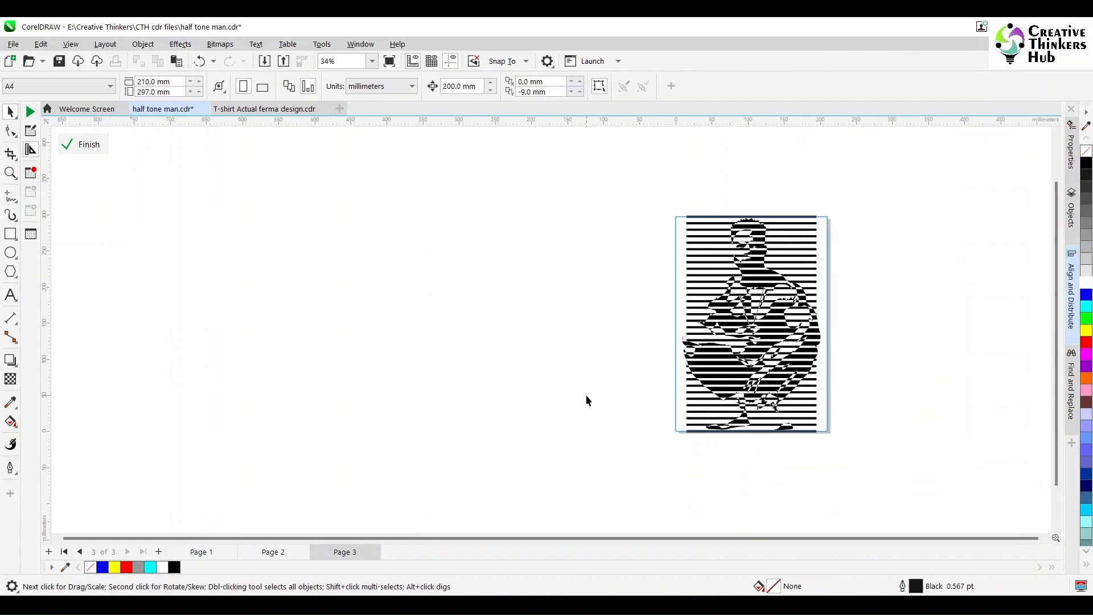
Finish editing the Page 3 PowerClip and bring all three pages into view for comparison.
{"action": "key", "text": "shift+F4"}
{"action": "left_click", "coordinate": [836, 354], "text": "ctrl"}
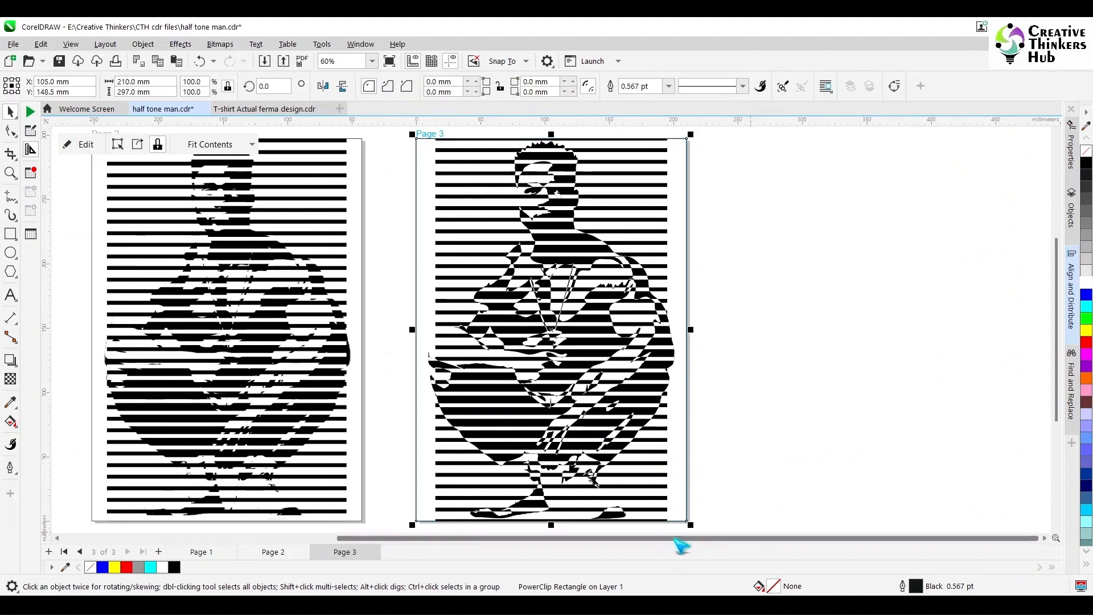
{"action": "left_click_drag", "start_coordinate": [683, 540], "coordinate": [540, 550]}
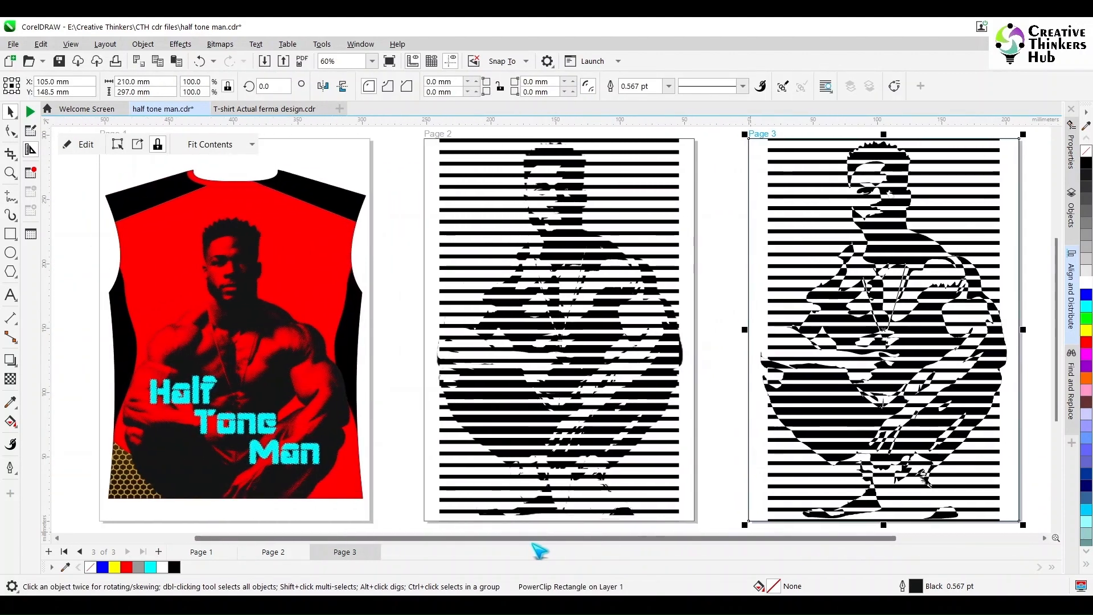
Reopen the Page 3 PowerClip contents and give the topmost white hair stripe a fountain fill.
{"action": "double_click", "coordinate": [901, 156]}
{"action": "scroll", "coordinate": [902, 157], "scroll_direction": "up", "scroll_amount": 2}
{"action": "left_click", "coordinate": [867, 141]}
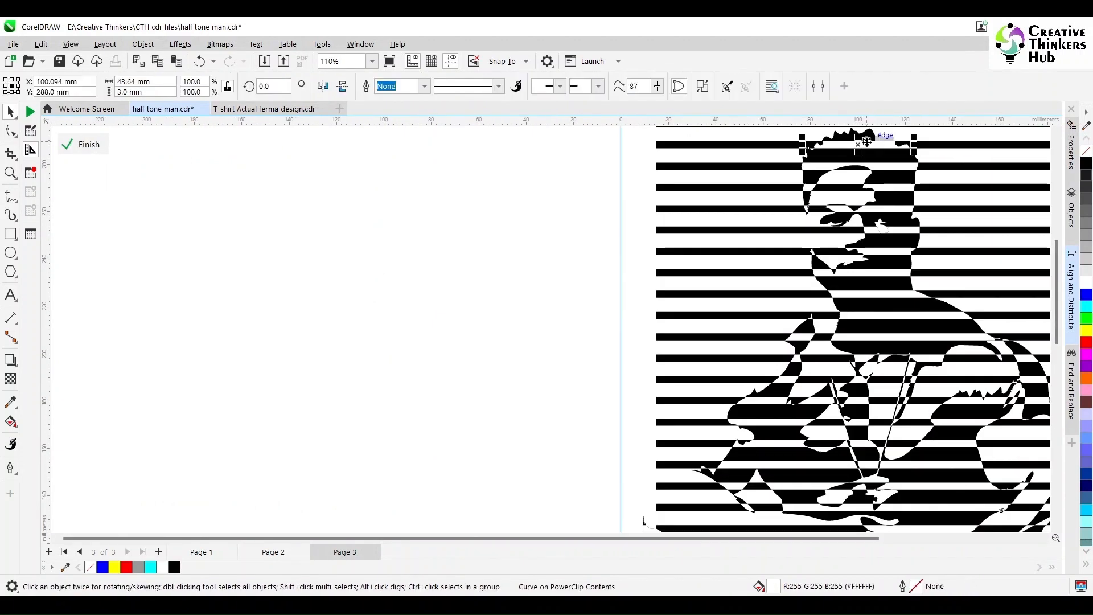
{"action": "double_click", "coordinate": [773, 586]}
{"action": "left_click", "coordinate": [386, 137]}
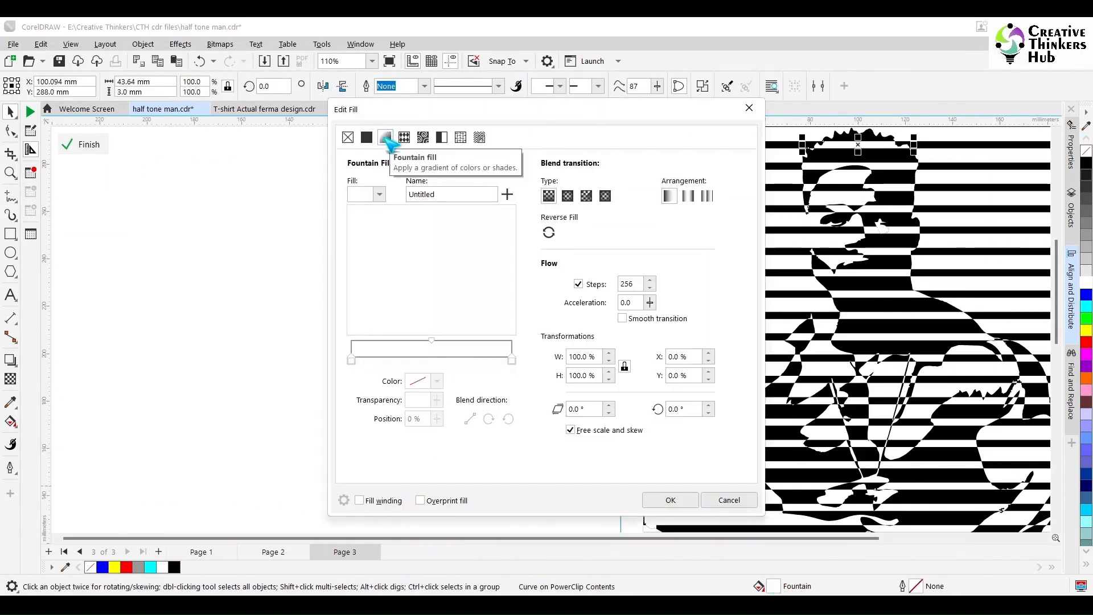
Add two gradient nodes to the hair stripe's fountain fill at positions 25% and 75%.
{"action": "left_click", "coordinate": [512, 360]}
{"action": "double_click", "coordinate": [432, 358]}
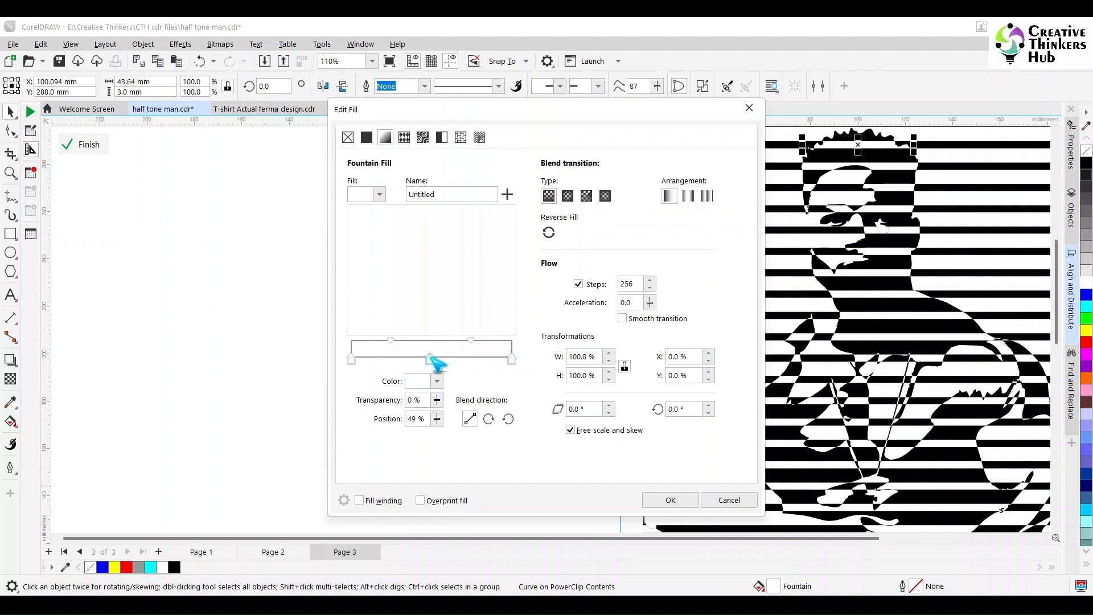
{"action": "left_click_drag", "start_coordinate": [432, 358], "coordinate": [385, 360]}
{"action": "type", "text": "25"}
{"action": "key", "text": "Tab"}
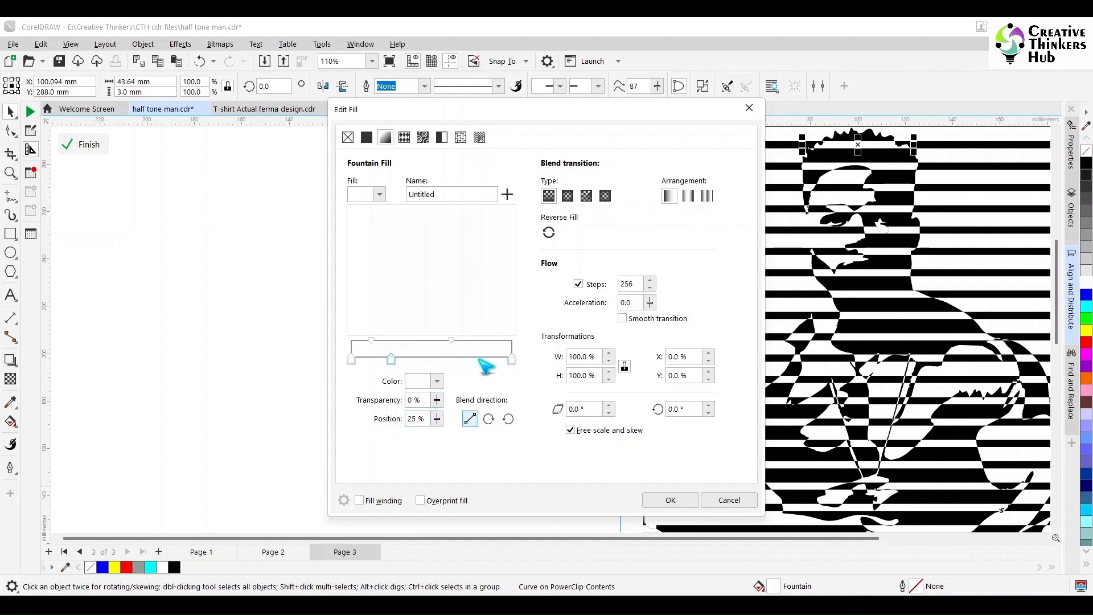
{"action": "double_click", "coordinate": [479, 360]}
{"action": "double_click", "coordinate": [417, 419]}
{"action": "type", "text": "75"}
{"action": "key", "text": "Tab"}
Set the gradient's end node at 100% to black, sampled from the color palette.
{"action": "left_click", "coordinate": [511, 360]}
{"action": "left_click", "coordinate": [437, 382]}
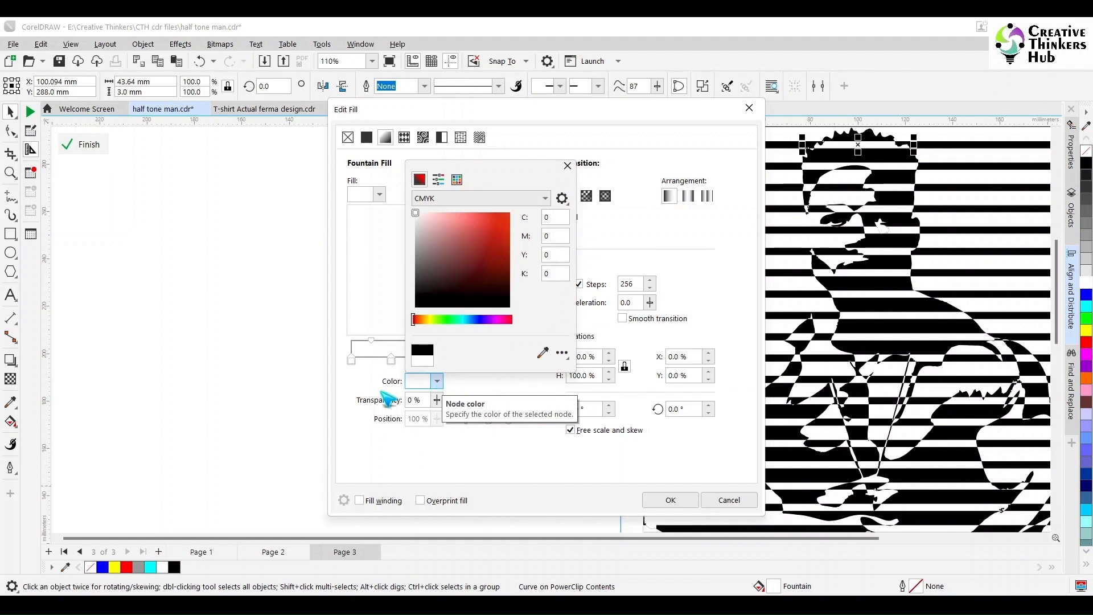
{"action": "left_click", "coordinate": [542, 353]}
{"action": "left_click", "coordinate": [1085, 162]}
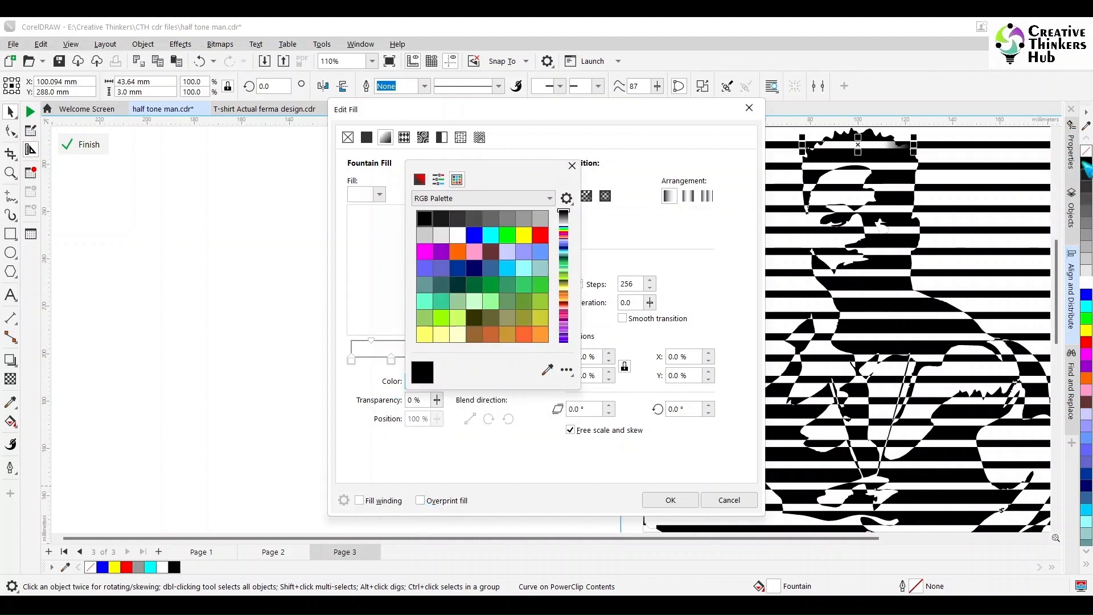
Set the gradient's start node to black, sampled from the color palette, and apply the fountain fill to the hair stripe.
{"action": "left_click", "coordinate": [572, 166]}
{"action": "left_click", "coordinate": [351, 360]}
{"action": "left_click", "coordinate": [438, 382]}
{"action": "left_click", "coordinate": [547, 352]}
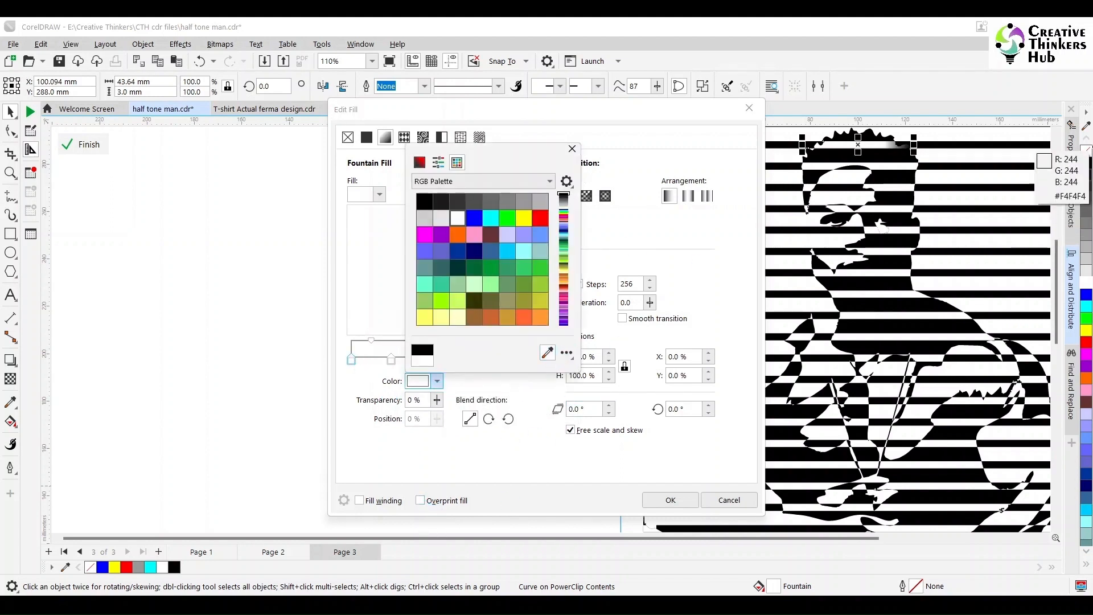
{"action": "left_click", "coordinate": [1085, 163]}
{"action": "left_click", "coordinate": [671, 500]}
{"action": "left_click", "coordinate": [670, 500]}
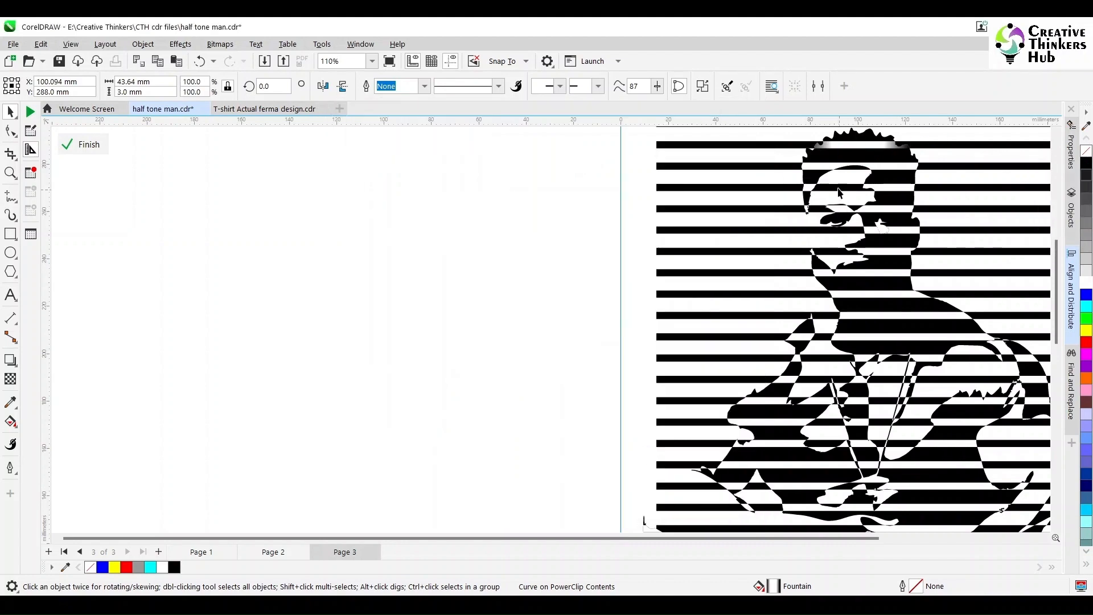
Copy the hair stripe's fountain fill onto the white stripes across the man's forehead, face, neck and shoulders.
{"action": "scroll", "coordinate": [839, 193], "scroll_direction": "up", "scroll_amount": 2}
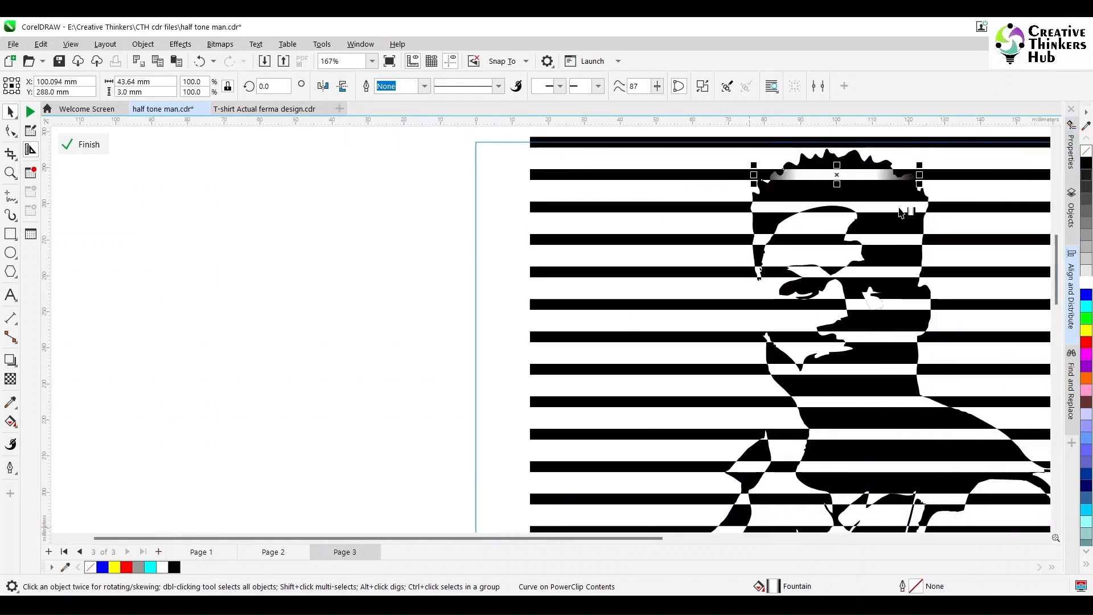
{"action": "left_click_drag", "start_coordinate": [900, 213], "coordinate": [905, 241]}
{"action": "left_click_drag", "start_coordinate": [776, 585], "coordinate": [895, 271]}
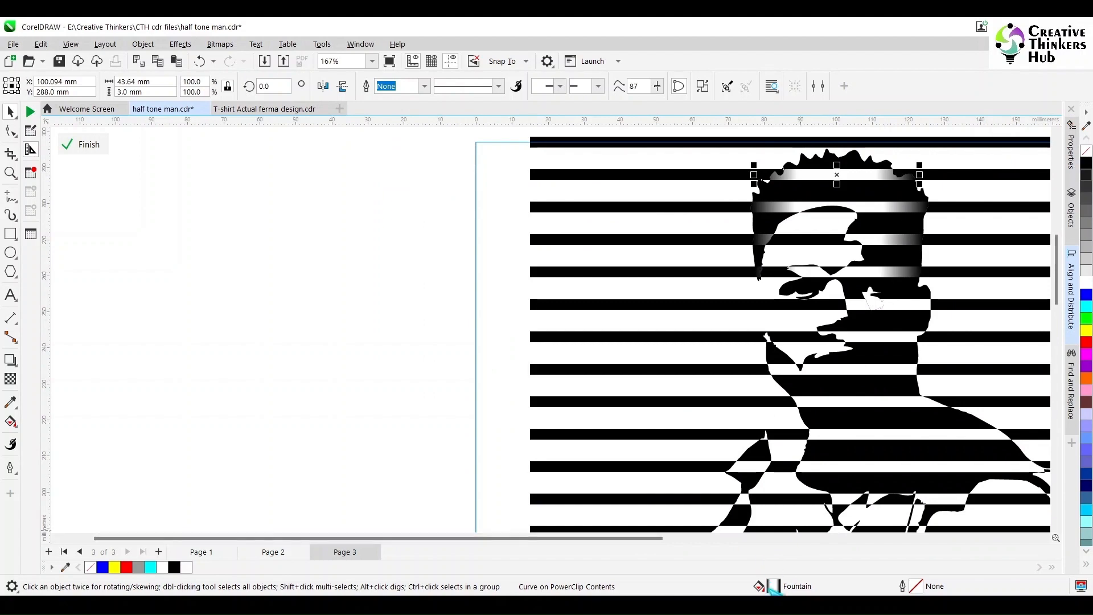
{"action": "left_click_drag", "start_coordinate": [777, 586], "coordinate": [871, 373]}
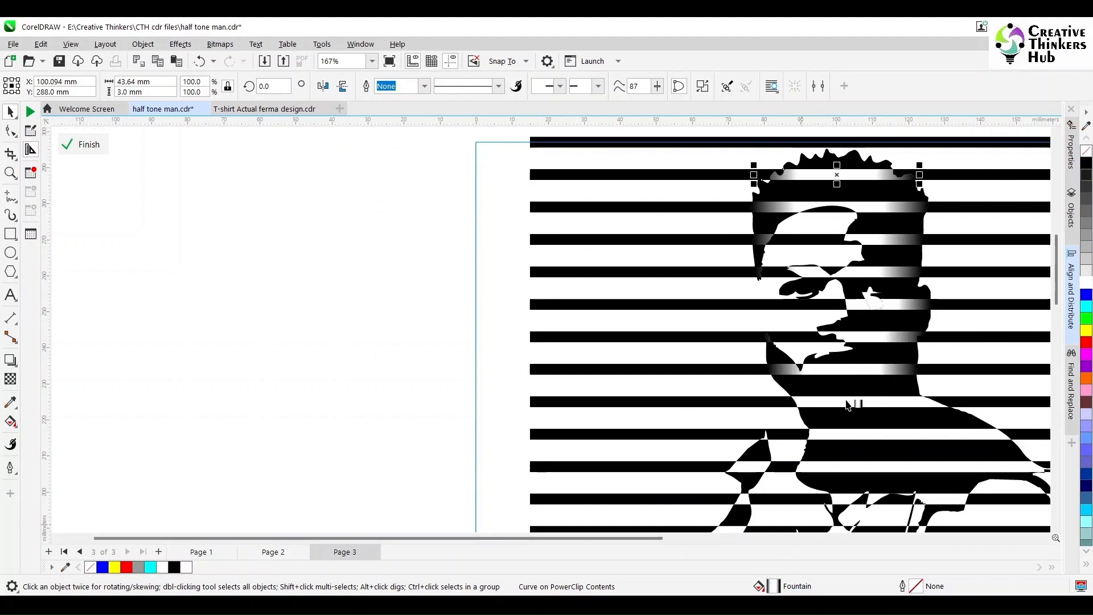
{"action": "left_click_drag", "start_coordinate": [780, 586], "coordinate": [875, 437]}
{"action": "left_click_drag", "start_coordinate": [875, 437], "coordinate": [876, 436]}
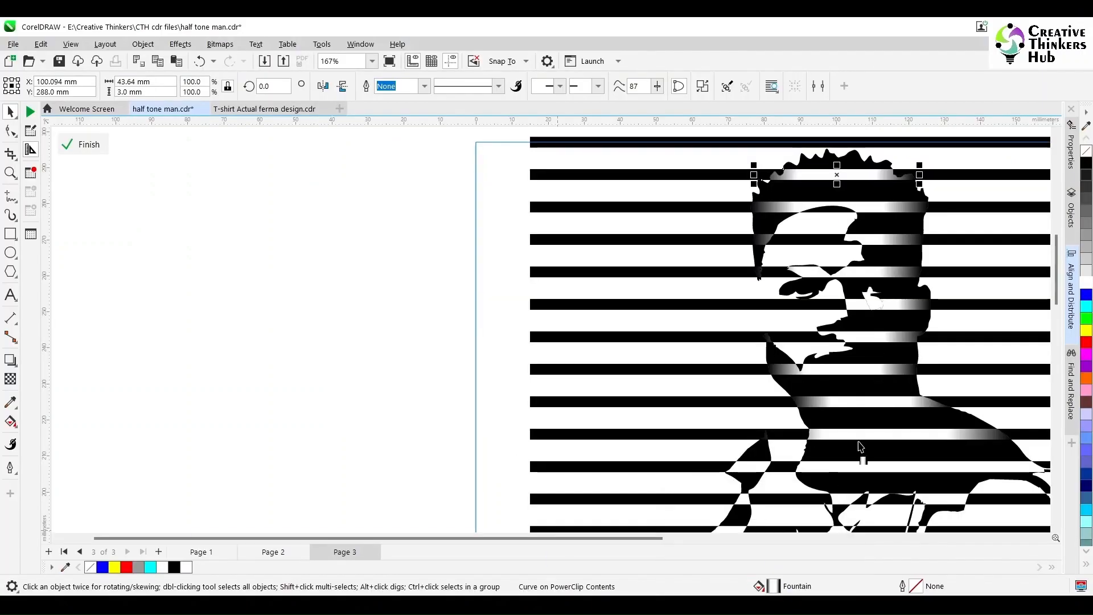
{"action": "left_click_drag", "start_coordinate": [784, 569], "coordinate": [833, 499]}
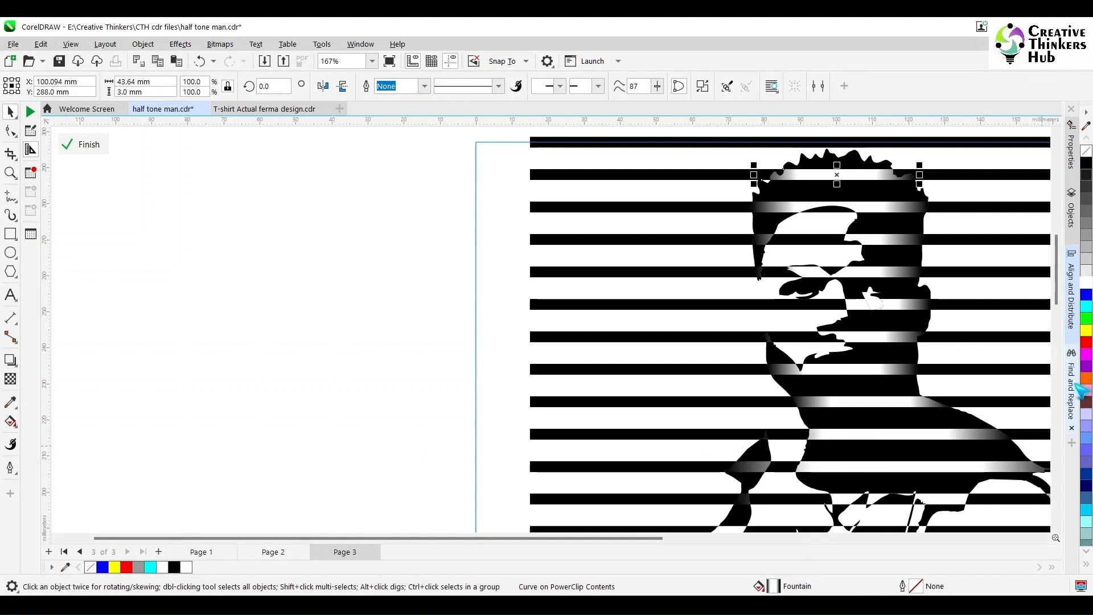
Copy the same fountain fill onto the white stripes across the man's arms and upper body.
{"action": "left_click_drag", "start_coordinate": [1056, 292], "coordinate": [1049, 331]}
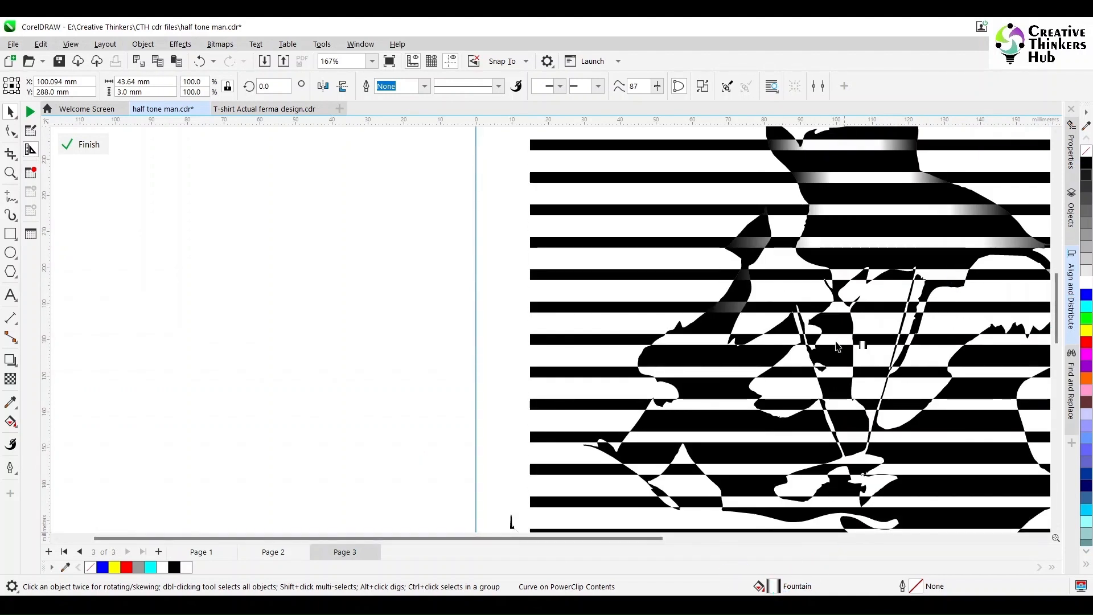
{"action": "left_click_drag", "start_coordinate": [836, 346], "coordinate": [835, 340]}
{"action": "left_click_drag", "start_coordinate": [773, 586], "coordinate": [747, 404]}
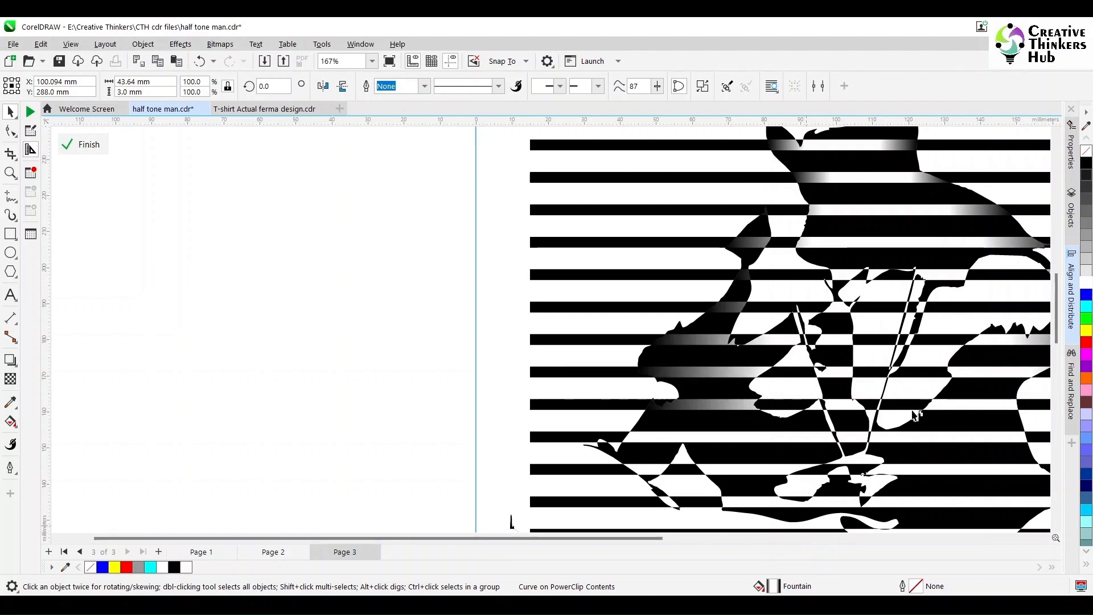
{"action": "left_click_drag", "start_coordinate": [770, 587], "coordinate": [771, 470]}
{"action": "left_click_drag", "start_coordinate": [773, 586], "coordinate": [755, 502]}
Finish editing the Page 3 PowerClip contents and return to the page layout.
{"action": "scroll", "coordinate": [882, 453], "scroll_direction": "down", "scroll_amount": 2}
{"action": "left_click_drag", "start_coordinate": [1056, 344], "coordinate": [1056, 413]}
{"action": "scroll", "coordinate": [989, 436], "scroll_direction": "down", "scroll_amount": 1}
{"action": "left_click", "coordinate": [517, 431], "text": "ctrl"}
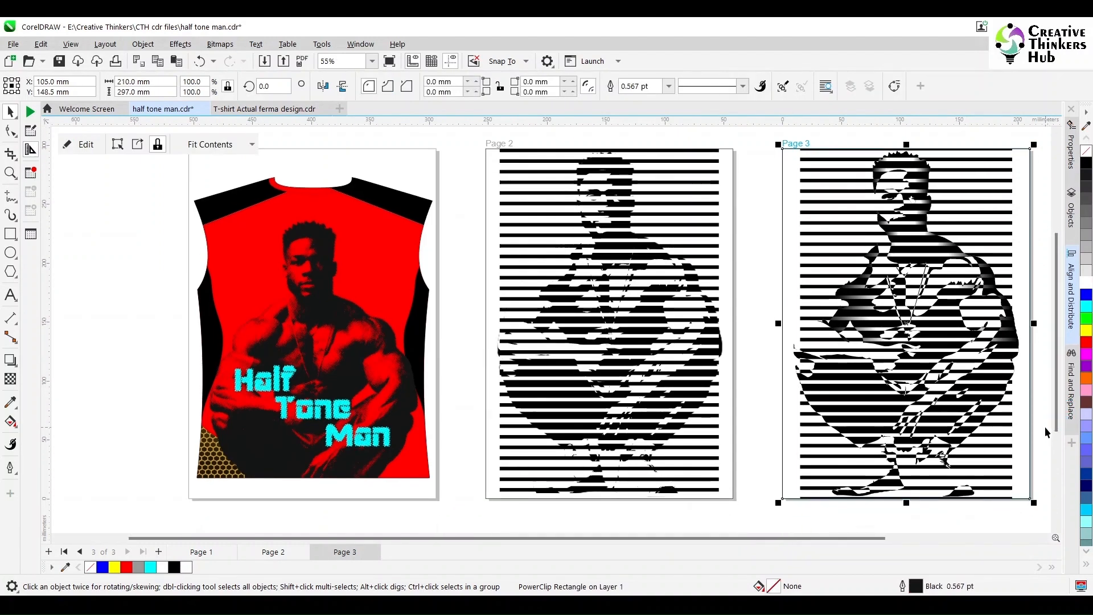
Frame all three pages side by side for comparison and clear the selection.
{"action": "left_click", "coordinate": [10, 174]}
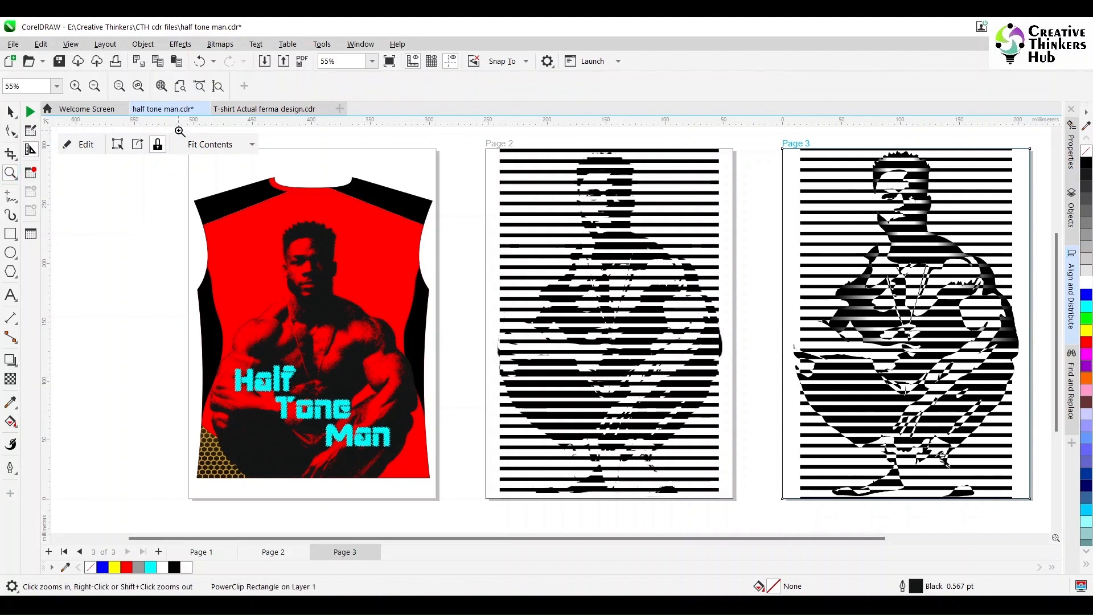
{"action": "left_click_drag", "start_coordinate": [180, 131], "coordinate": [918, 475]}
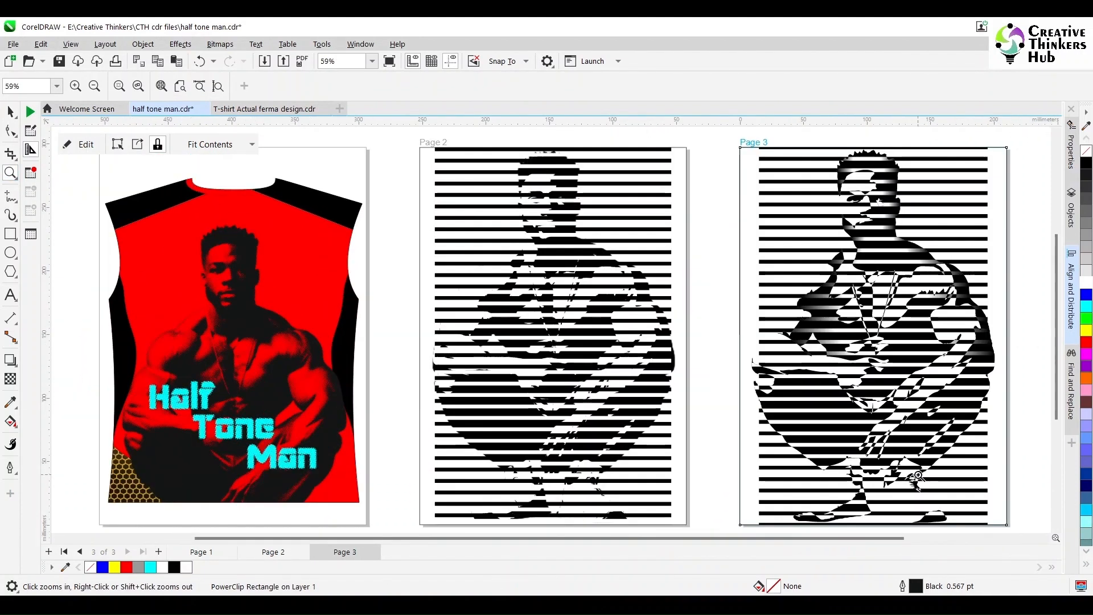
{"action": "left_click", "coordinate": [251, 145]}
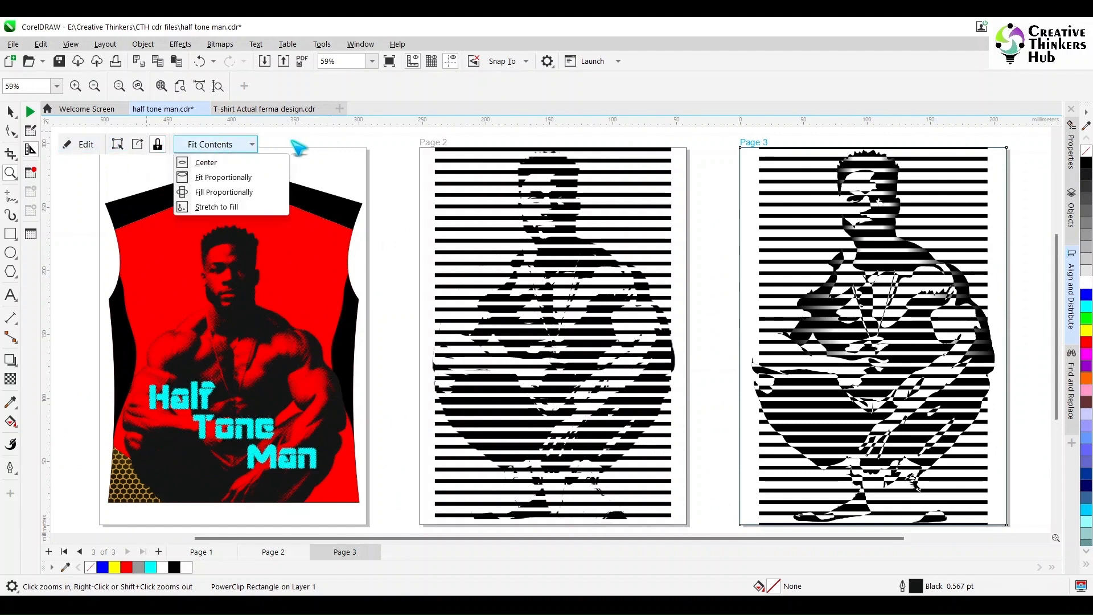
{"action": "left_click", "coordinate": [10, 112]}
{"action": "left_click", "coordinate": [69, 192]}
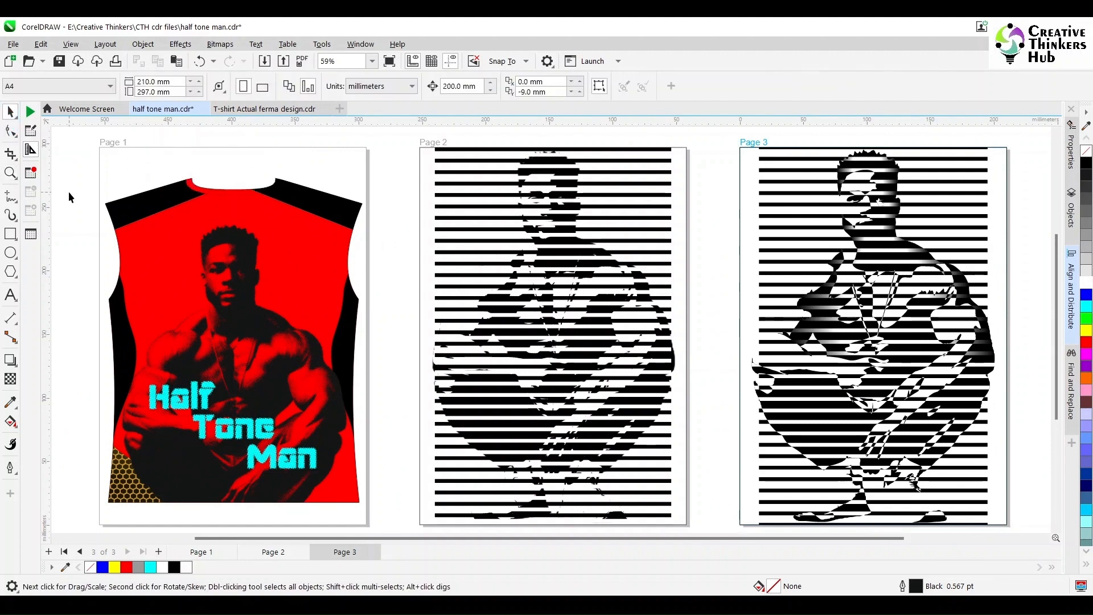